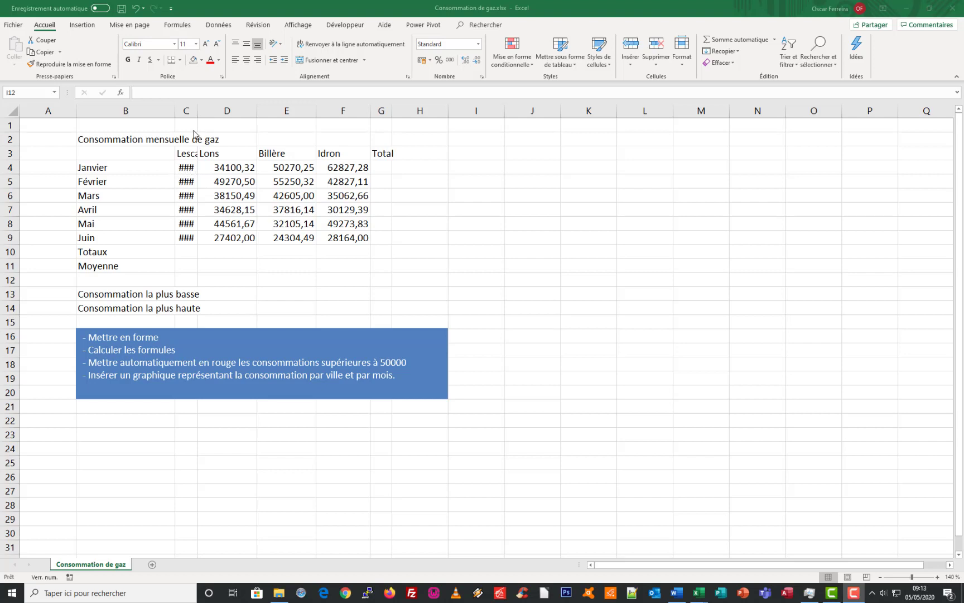
Auto-fit the width of column C so the Lescar values display in full
{"action": "left_click", "coordinate": [188, 156]}
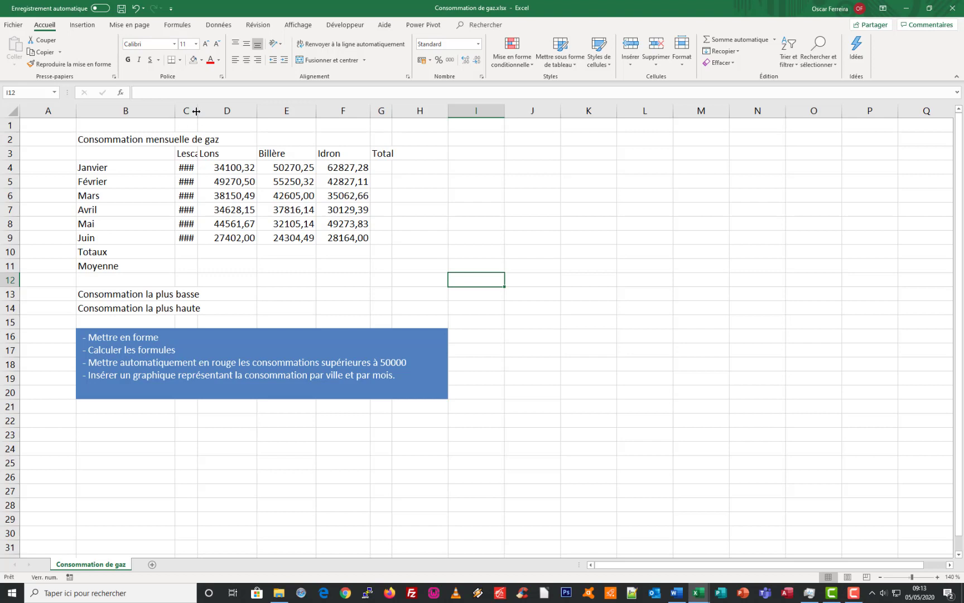
{"action": "mouse_move", "coordinate": [197, 112]}
{"action": "left_mouse_down"}
{"action": "mouse_move", "coordinate": [224, 112]}
{"action": "mouse_move", "coordinate": [198, 113]}
{"action": "left_mouse_up"}
{"action": "double_click", "coordinate": [198, 112]}
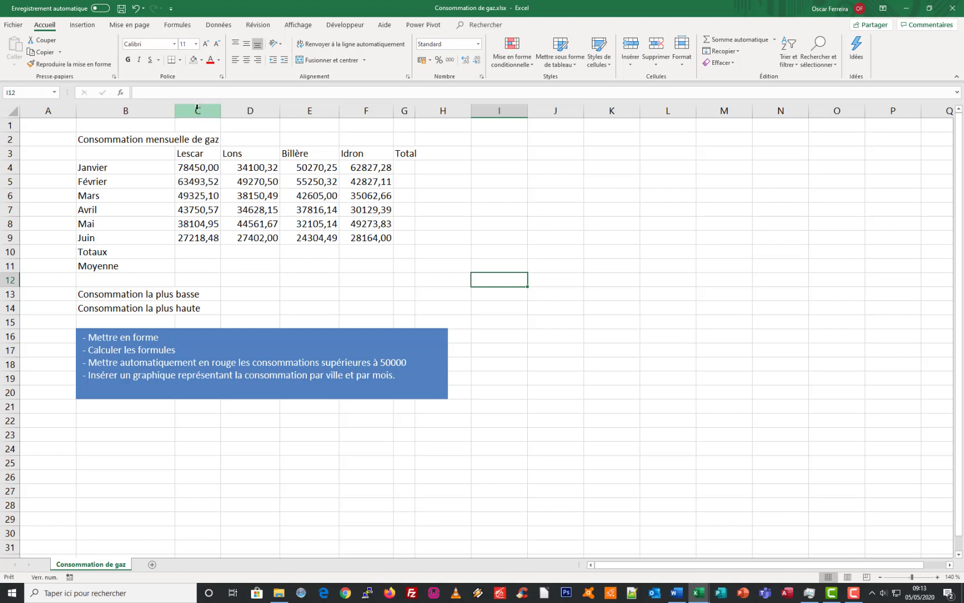
Widen columns C to G together so they all share the same width
{"action": "left_click_drag", "start_coordinate": [197, 107], "coordinate": [408, 114]}
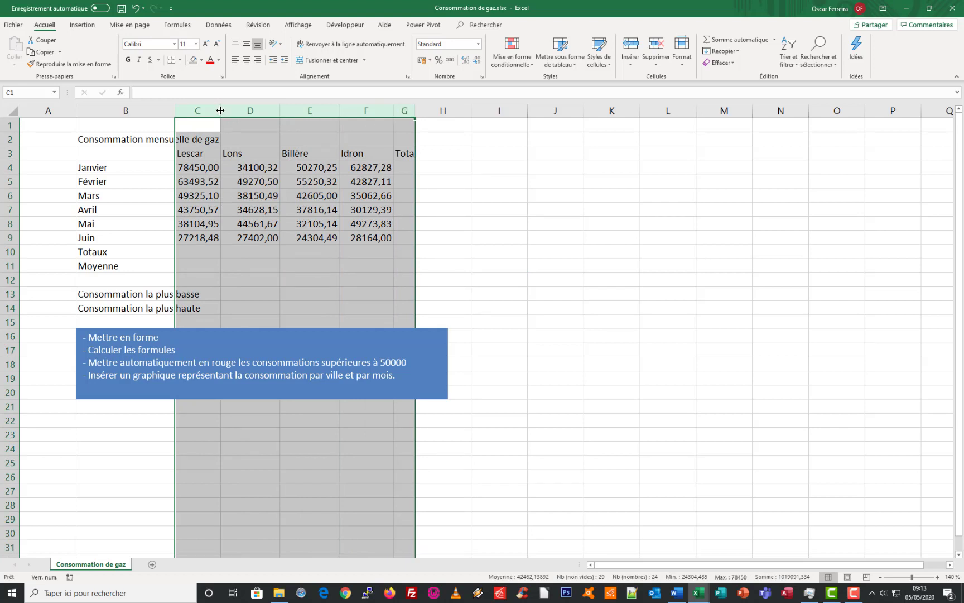
{"action": "left_click_drag", "start_coordinate": [221, 110], "coordinate": [236, 111]}
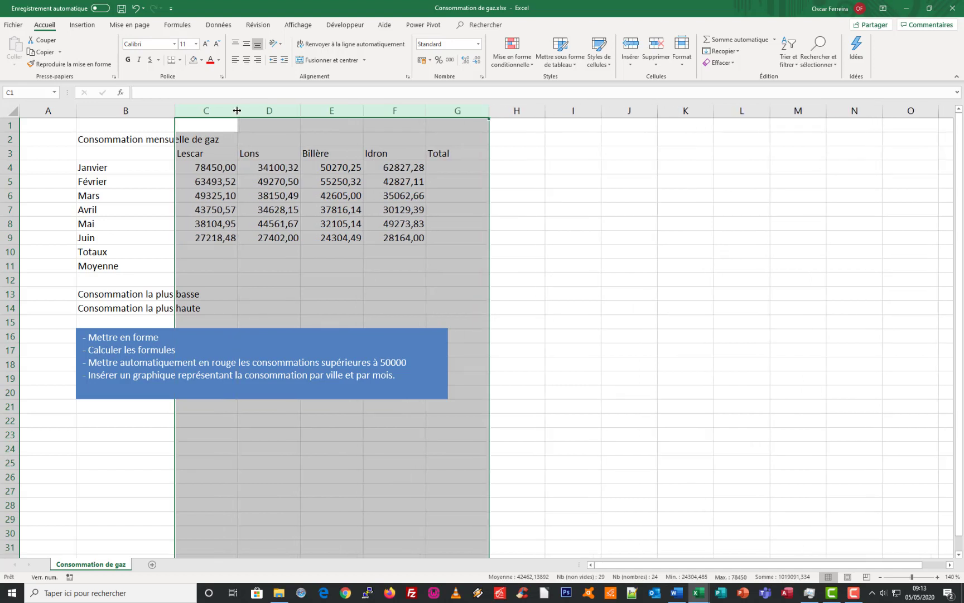
{"action": "left_click", "coordinate": [238, 110]}
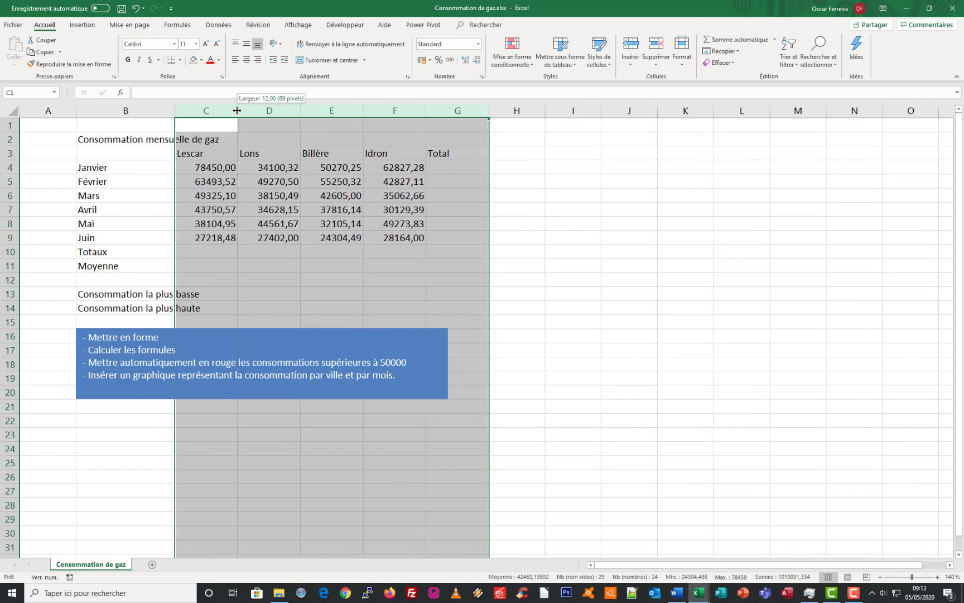
{"action": "left_click", "coordinate": [281, 187]}
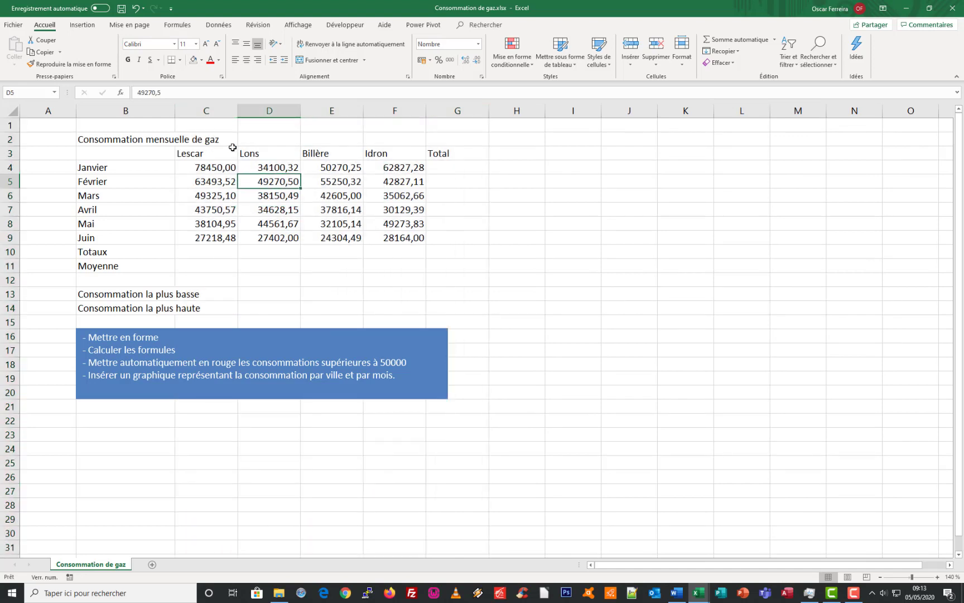
Select columns C to G as a whole and widen them slightly more, all to one equal width
{"action": "left_click", "coordinate": [205, 110]}
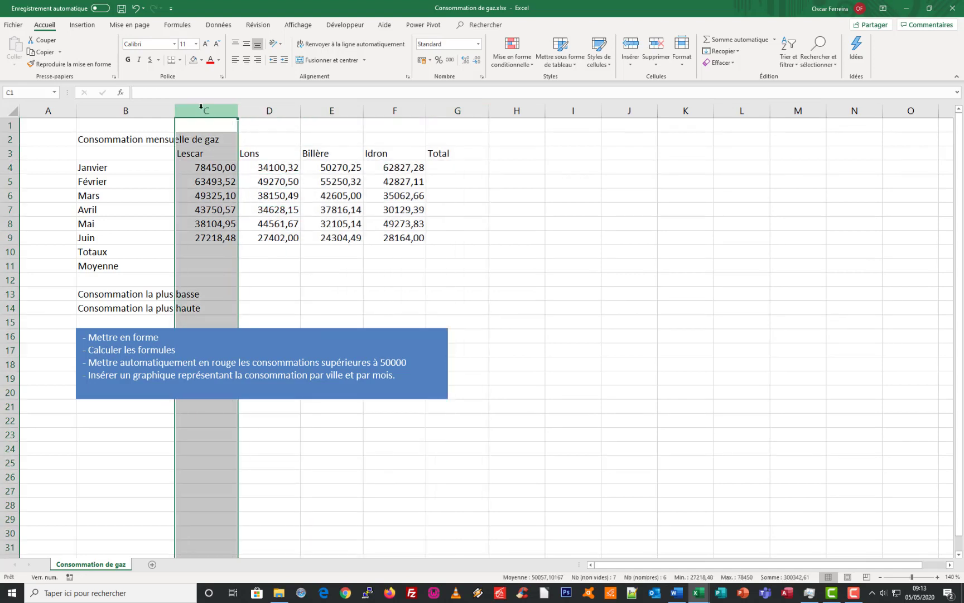
{"action": "left_click_drag", "start_coordinate": [199, 107], "coordinate": [429, 103]}
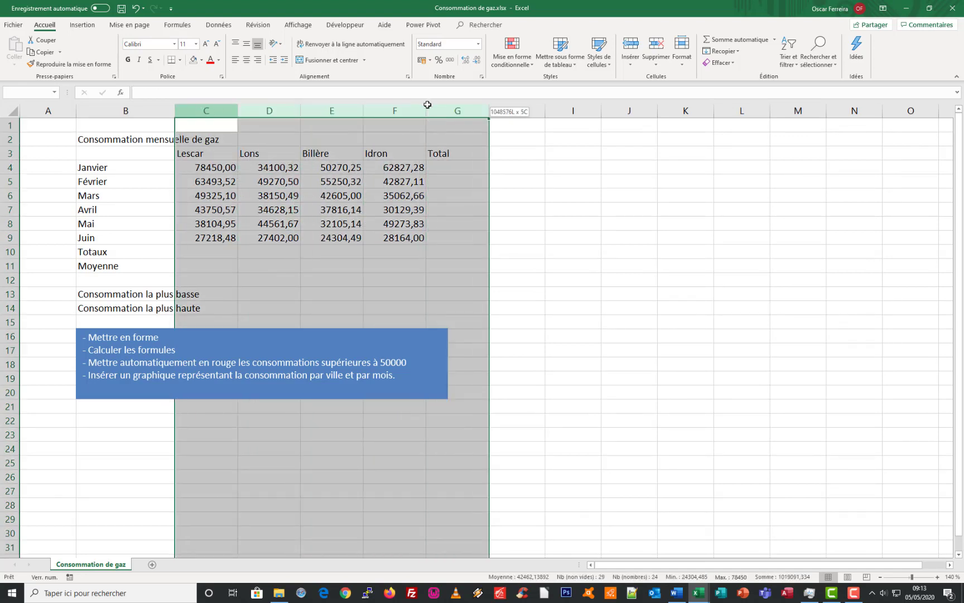
{"action": "left_click", "coordinate": [332, 167]}
{"action": "left_click_drag", "start_coordinate": [204, 153], "coordinate": [461, 238]}
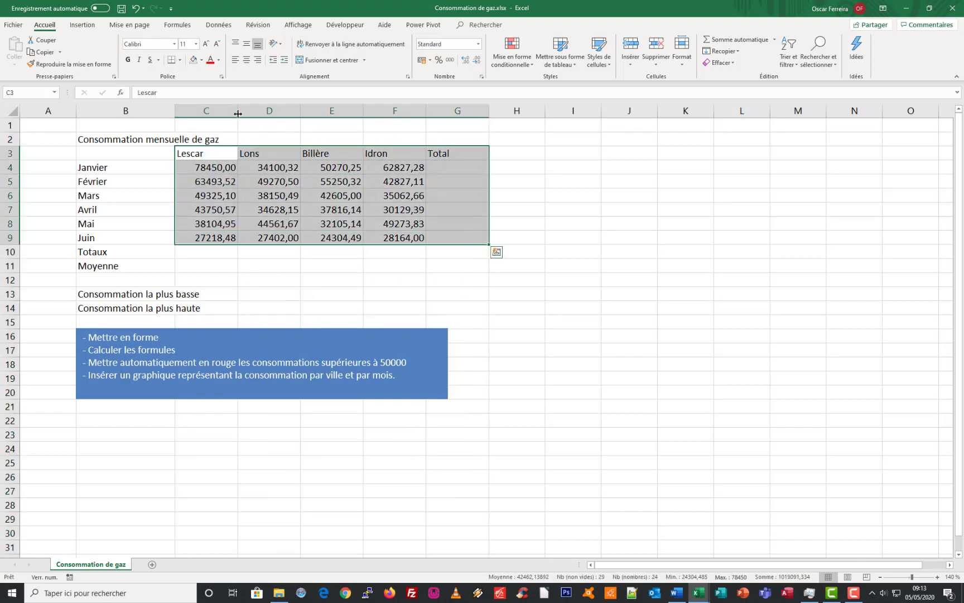
{"action": "left_click_drag", "start_coordinate": [202, 108], "coordinate": [451, 121]}
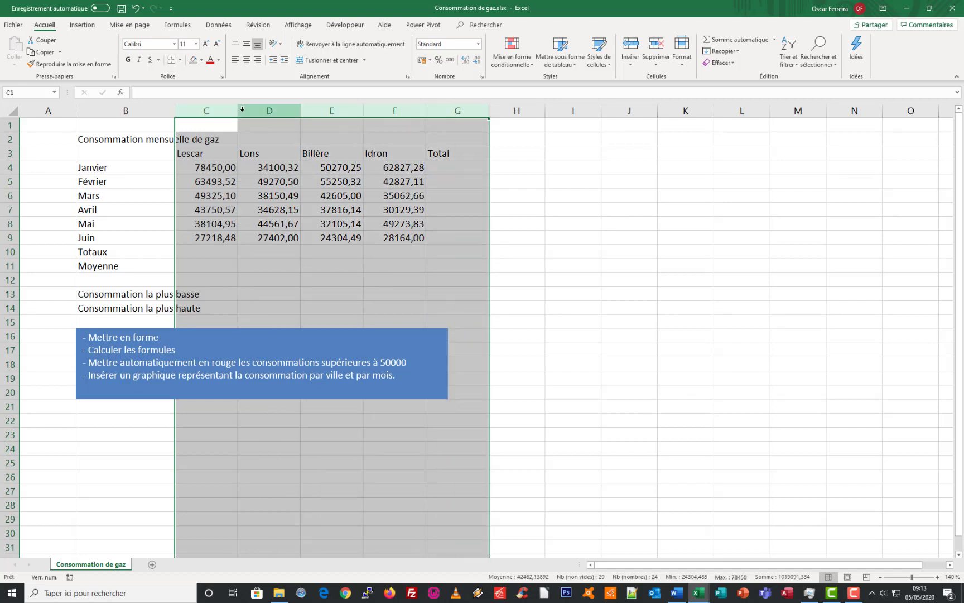
{"action": "left_click_drag", "start_coordinate": [238, 110], "coordinate": [240, 110]}
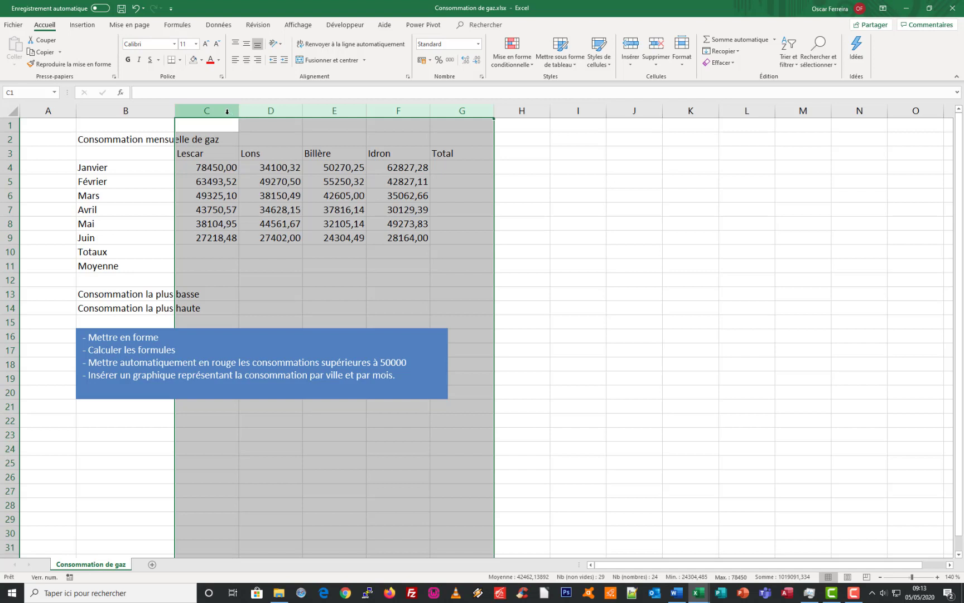
Insert a blank row above the row of city headings, beneath the title
{"action": "left_click", "coordinate": [185, 153]}
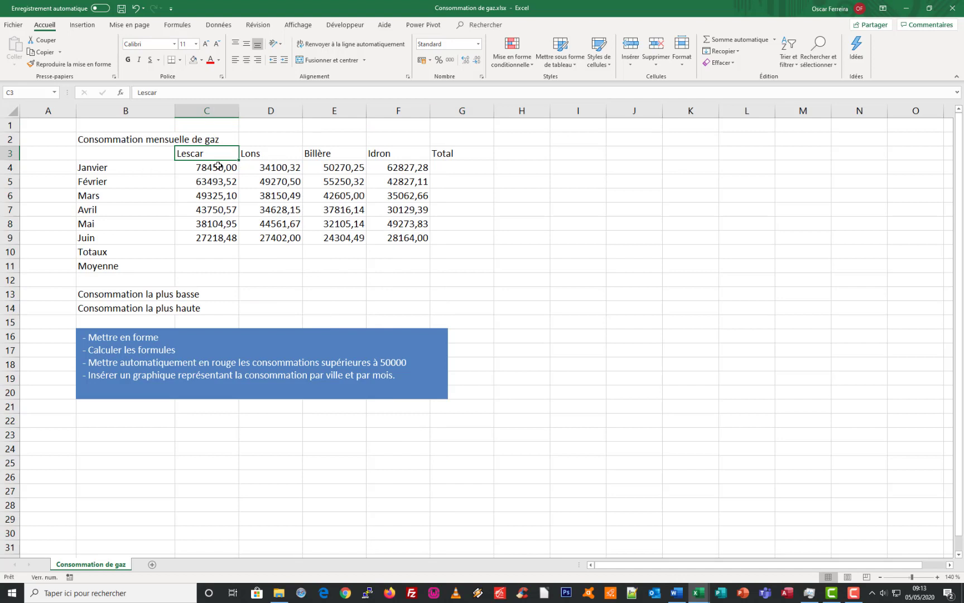
{"action": "left_click", "coordinate": [7, 153]}
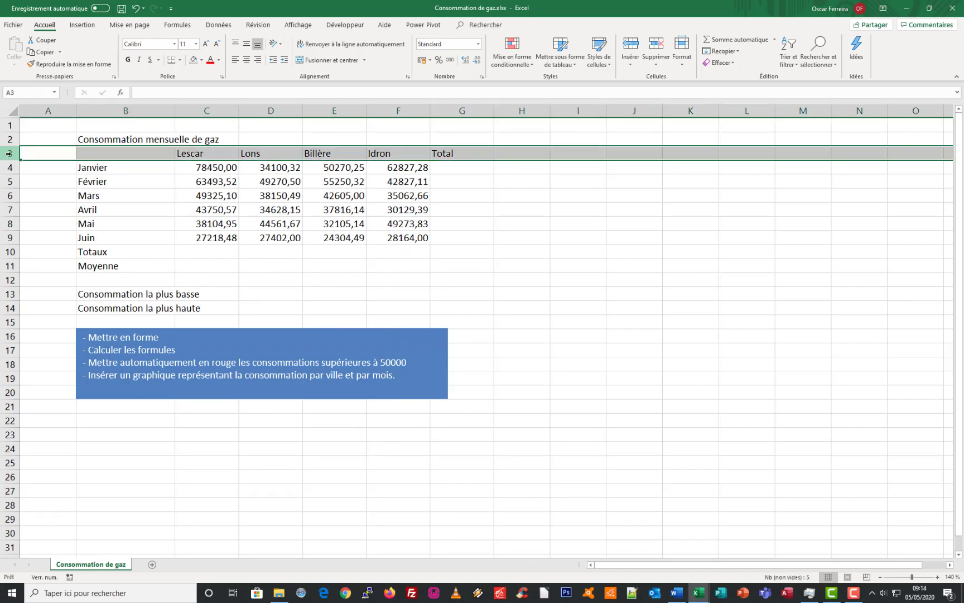
{"action": "right_click", "coordinate": [8, 153]}
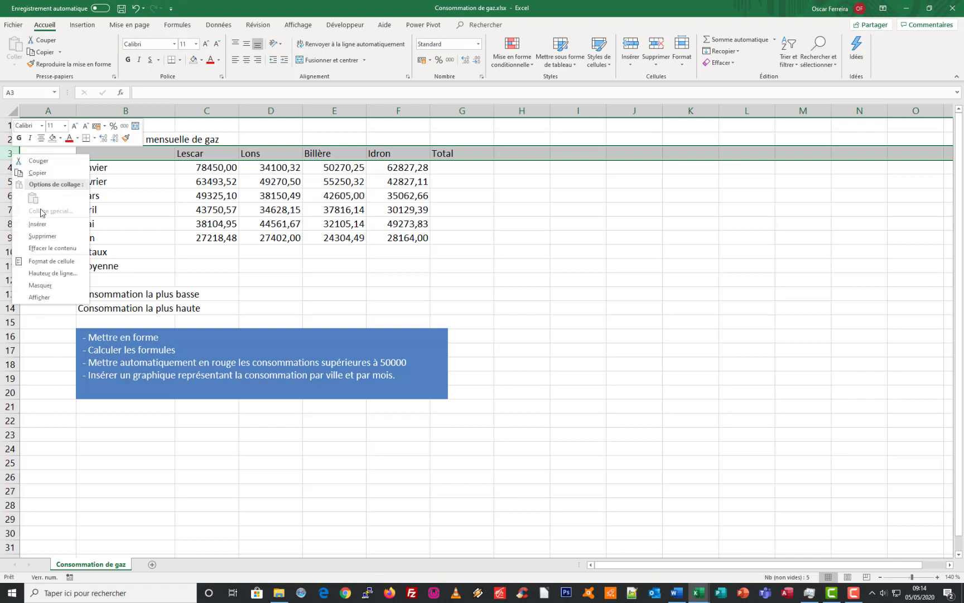
{"action": "left_click", "coordinate": [41, 224]}
{"action": "left_click", "coordinate": [119, 153]}
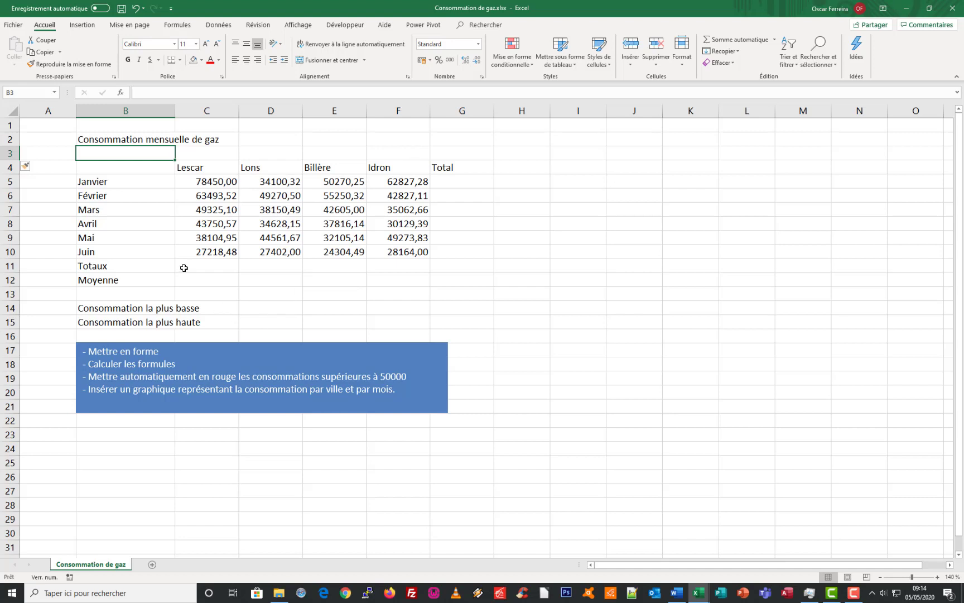
{"action": "left_click", "coordinate": [196, 266]}
{"action": "left_click_drag", "start_coordinate": [227, 268], "coordinate": [442, 264]}
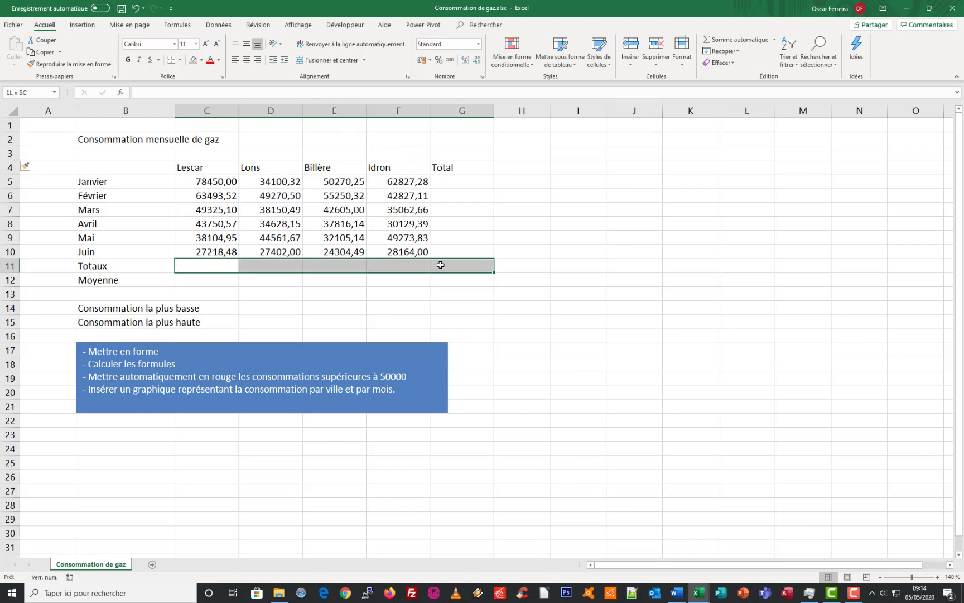
{"action": "left_click_drag", "start_coordinate": [452, 184], "coordinate": [451, 267]}
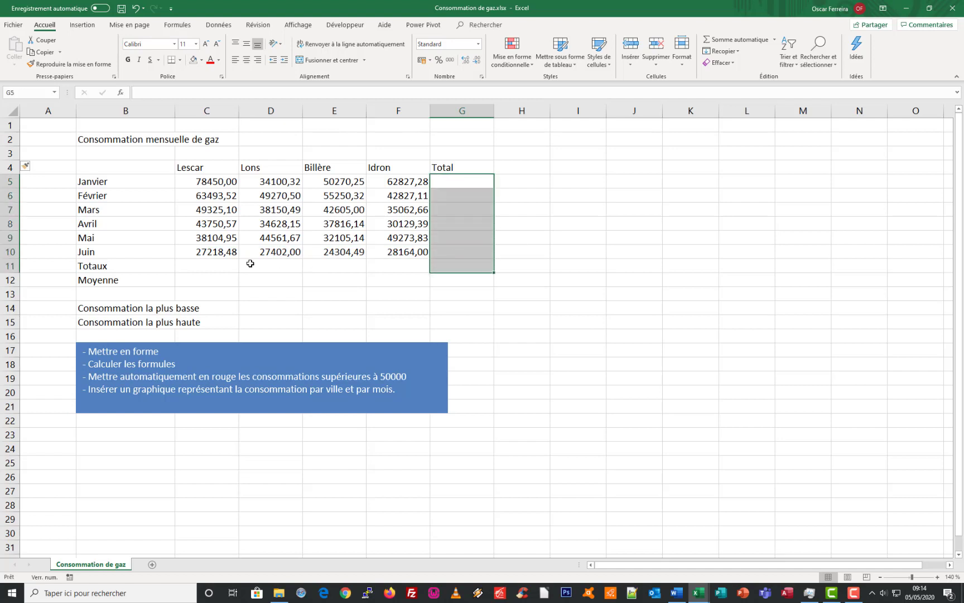
Total the Lescar consumption in C11 with =SOMME(C5:C10) and copy the formula across to F11
{"action": "left_click", "coordinate": [193, 266]}
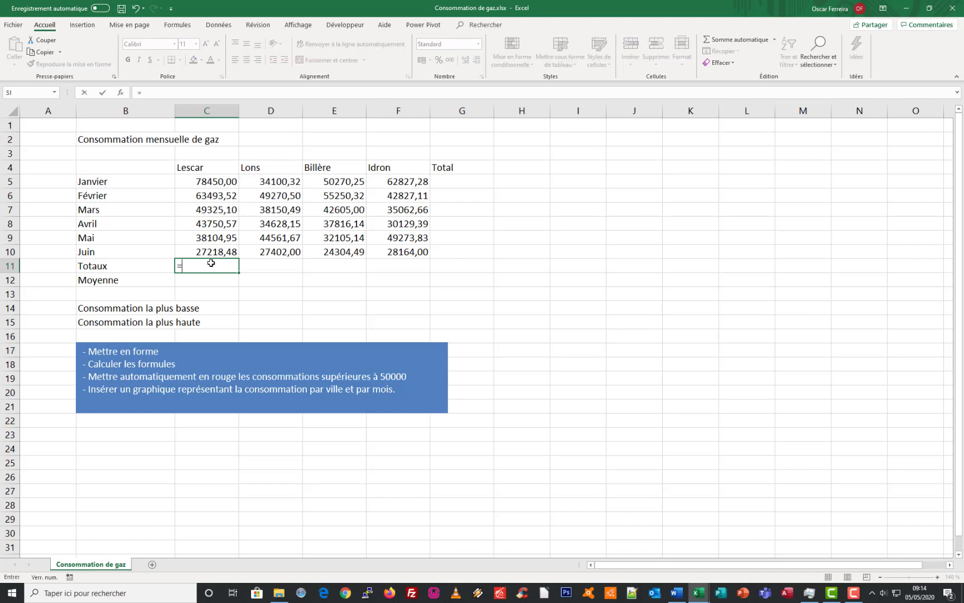
{"action": "type", "text": "=som"}
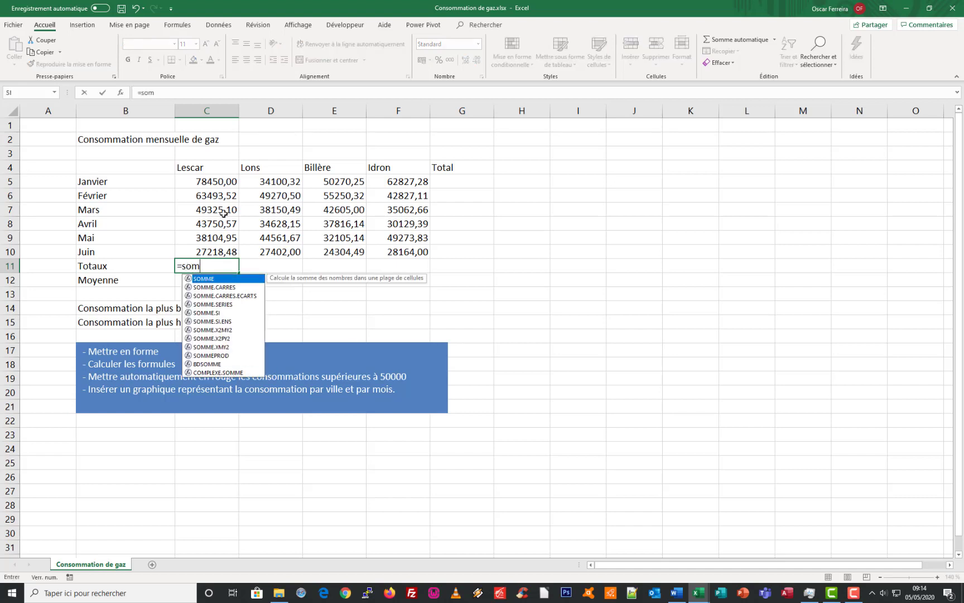
{"action": "double_click", "coordinate": [199, 279]}
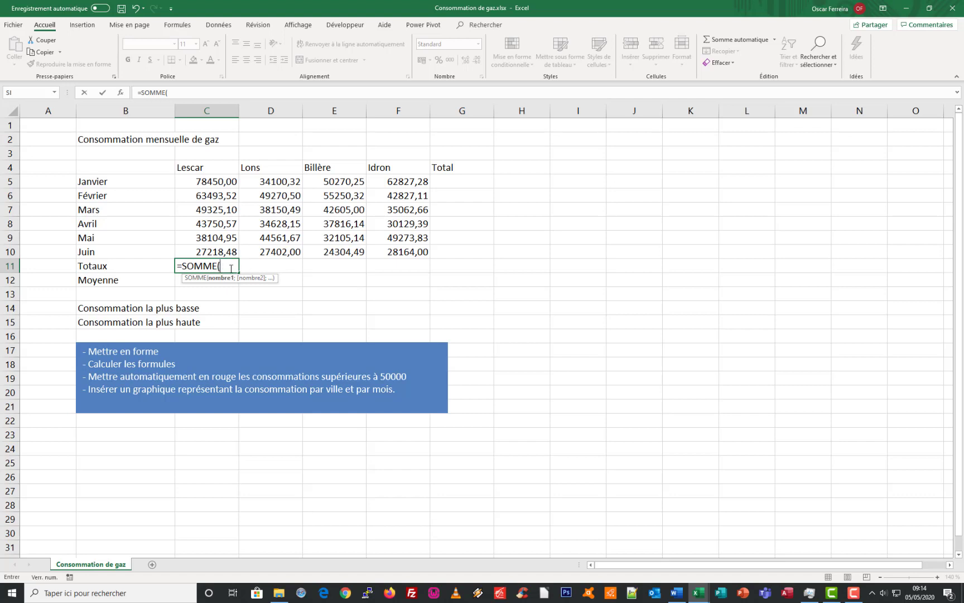
{"action": "left_click_drag", "start_coordinate": [220, 181], "coordinate": [213, 251]}
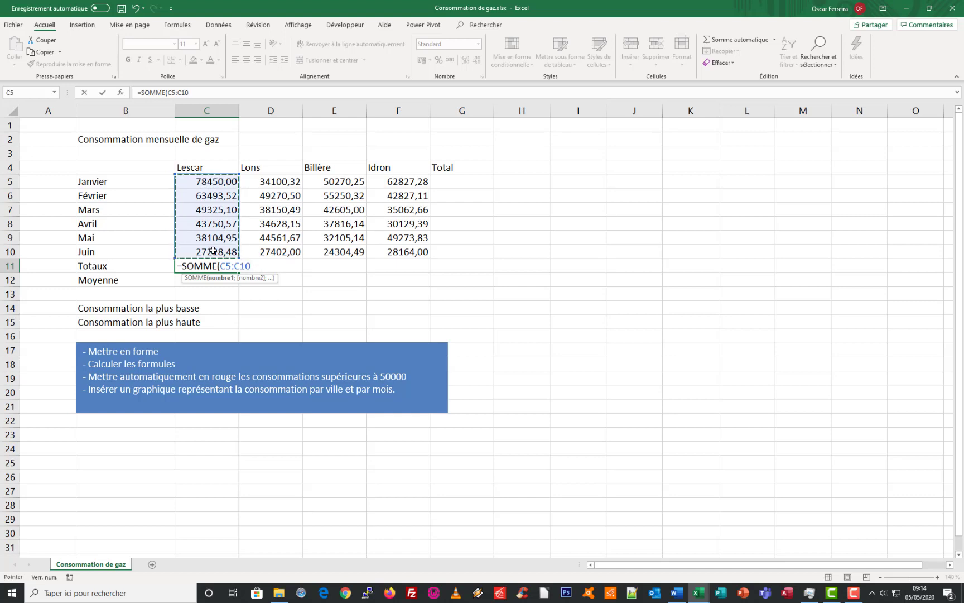
{"action": "key", "text": "Return"}
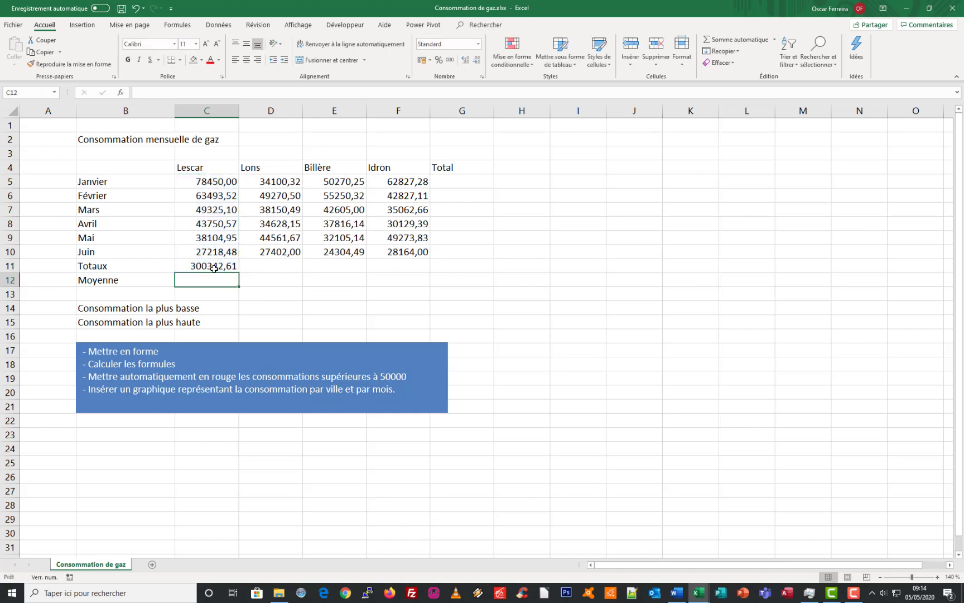
{"action": "left_click", "coordinate": [217, 267]}
{"action": "left_click_drag", "start_coordinate": [238, 273], "coordinate": [430, 273]}
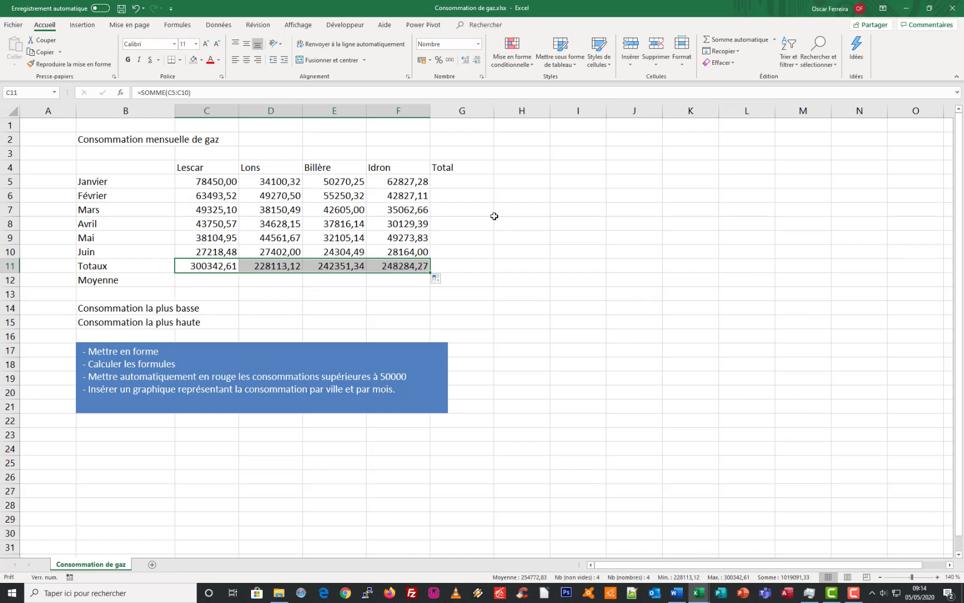
Clear the total formulas from cells C11 to F11
{"action": "left_click_drag", "start_coordinate": [204, 273], "coordinate": [394, 267]}
{"action": "key", "text": "Delete"}
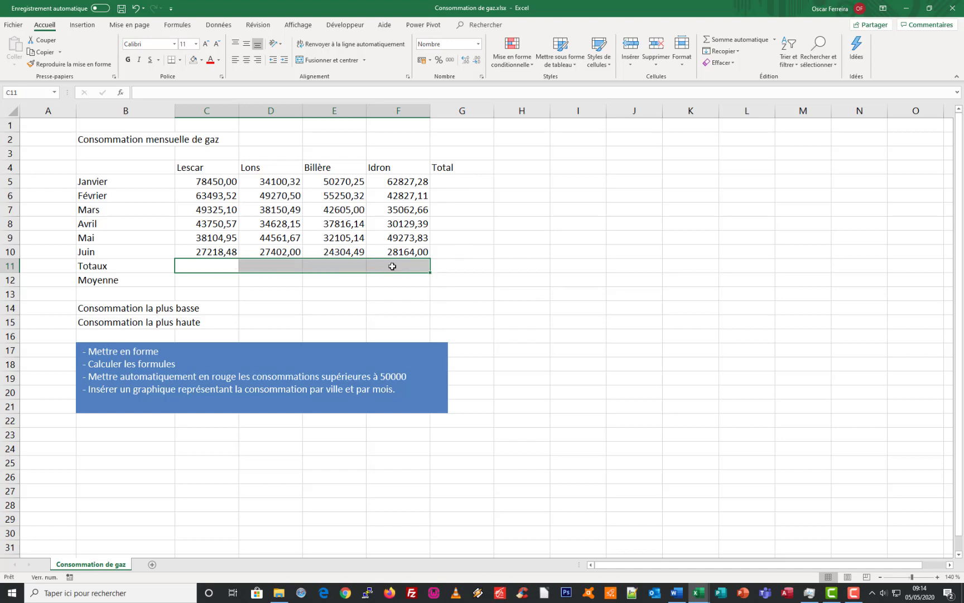
{"action": "left_click", "coordinate": [201, 265]}
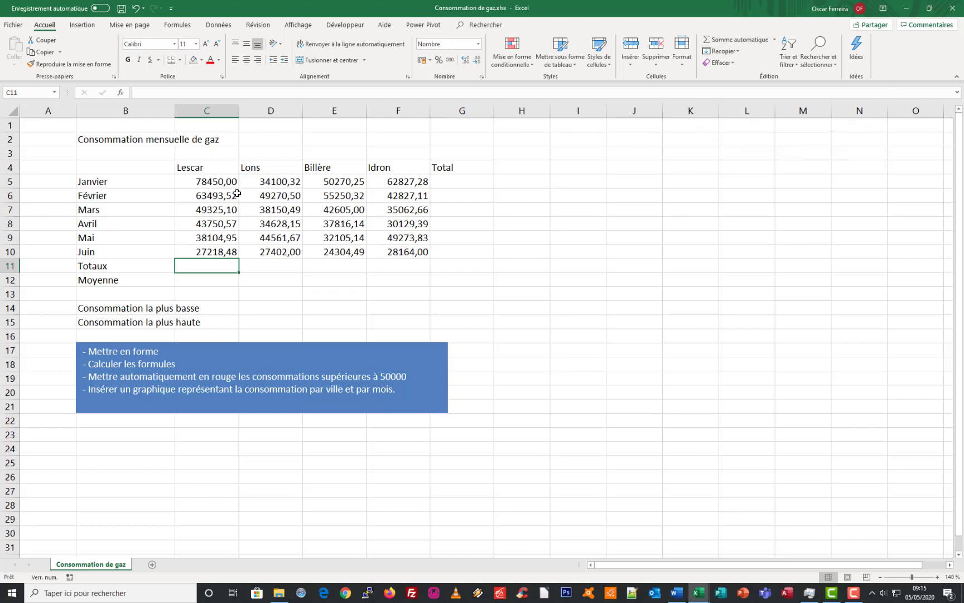
Fill the Totaux row and the Total column at once by applying automatic sum to the range C5:G11
{"action": "left_click", "coordinate": [214, 182]}
{"action": "left_click_drag", "start_coordinate": [214, 182], "coordinate": [437, 263]}
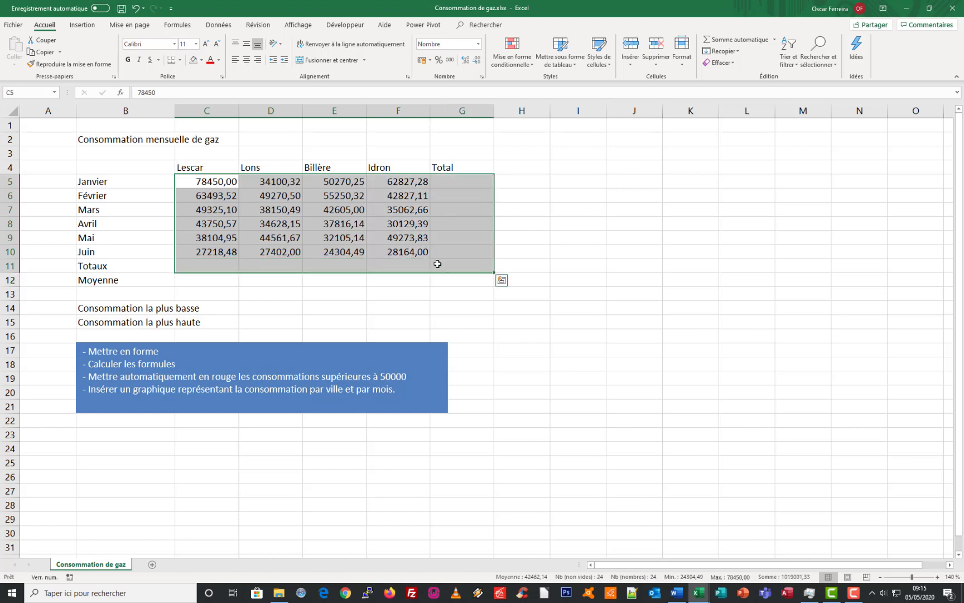
{"action": "left_click", "coordinate": [734, 42]}
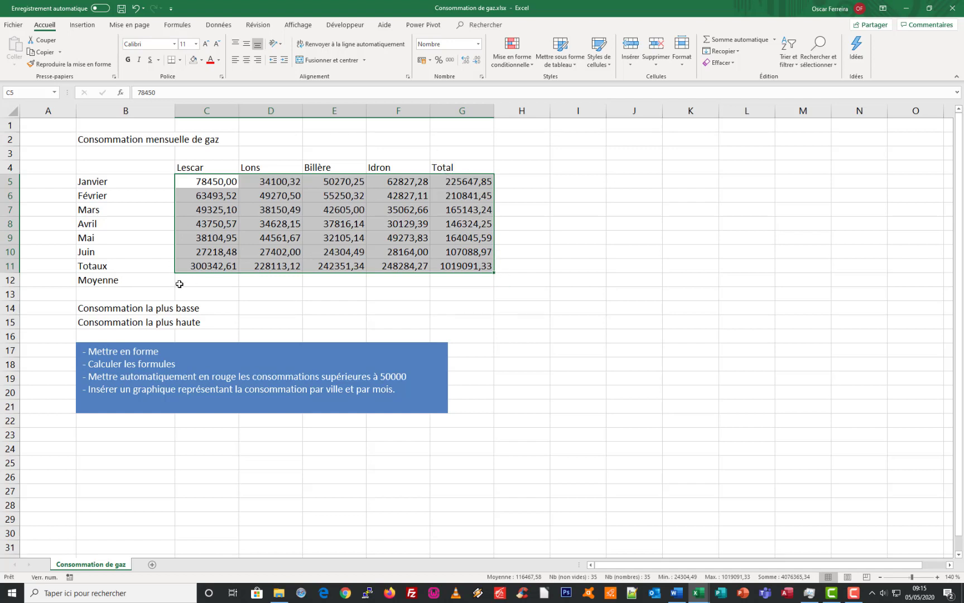
{"action": "left_click", "coordinate": [224, 282]}
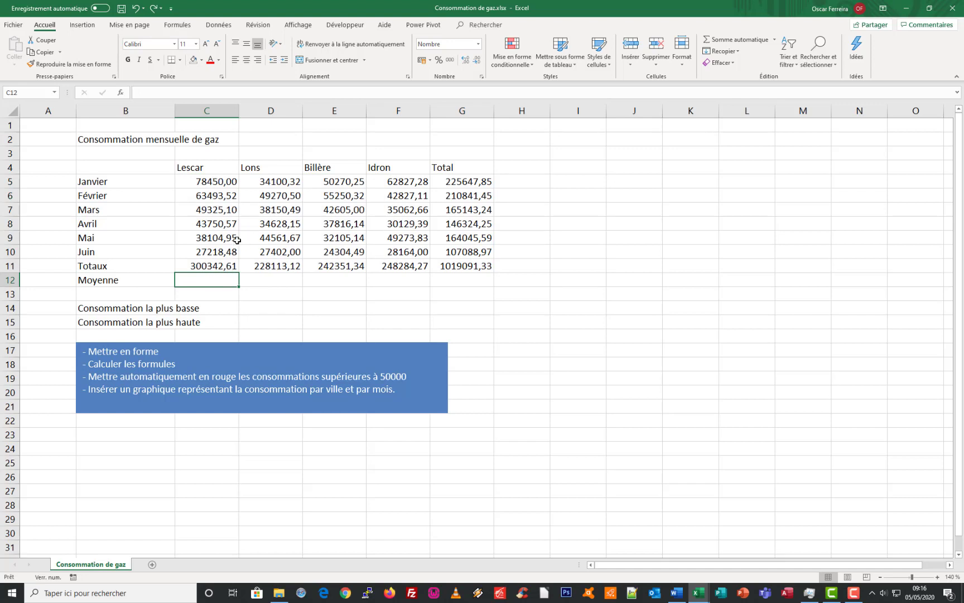
{"action": "left_click", "coordinate": [201, 267]}
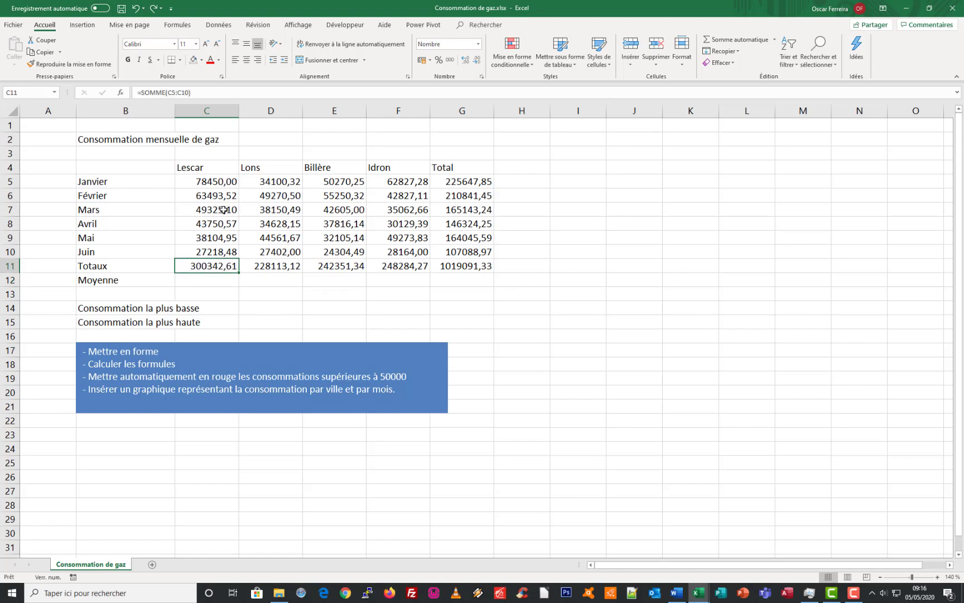
{"action": "left_click", "coordinate": [202, 282]}
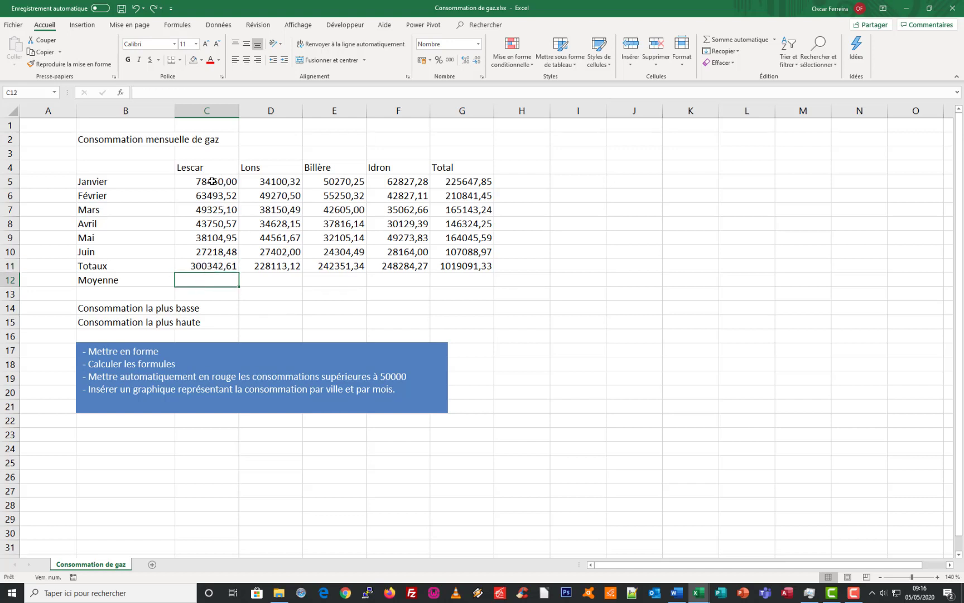
{"action": "left_click_drag", "start_coordinate": [213, 182], "coordinate": [215, 250]}
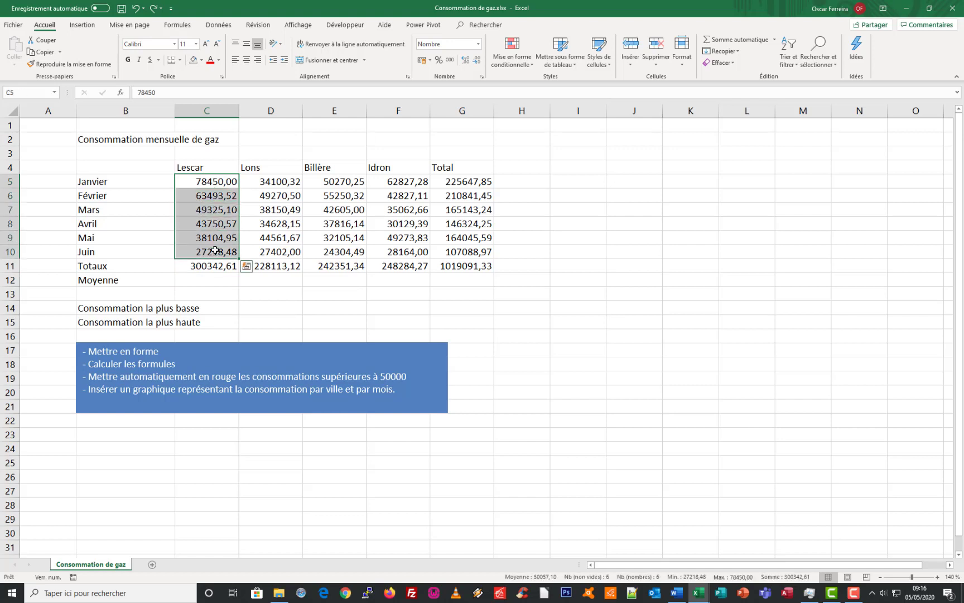
Calculate the average Lescar consumption in C12 with the MOYENNE function over C5:C10
{"action": "left_click", "coordinate": [205, 278]}
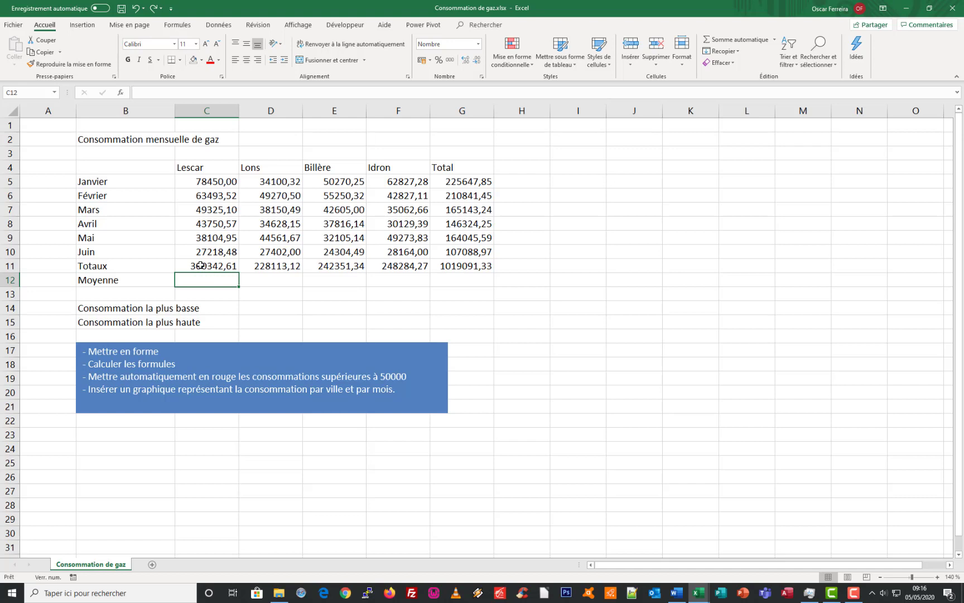
{"action": "type", "text": "=moy"}
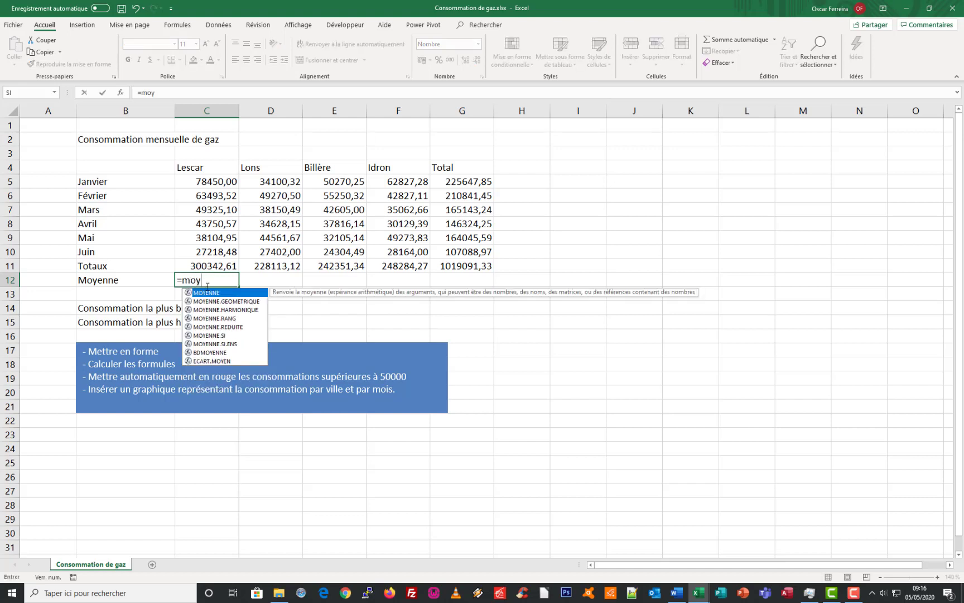
{"action": "double_click", "coordinate": [206, 295]}
{"action": "left_click_drag", "start_coordinate": [200, 181], "coordinate": [198, 252]}
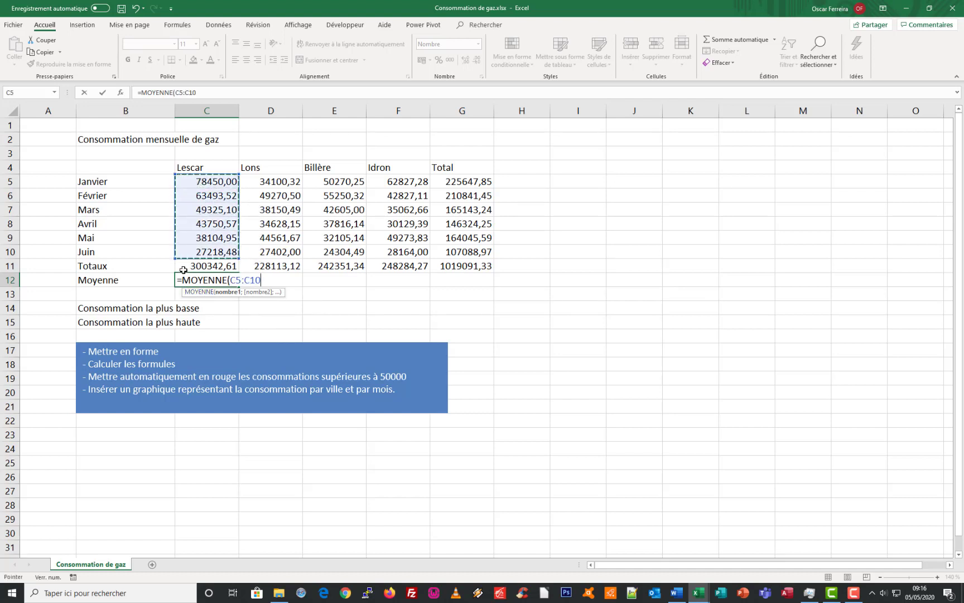
{"action": "key", "text": "Return"}
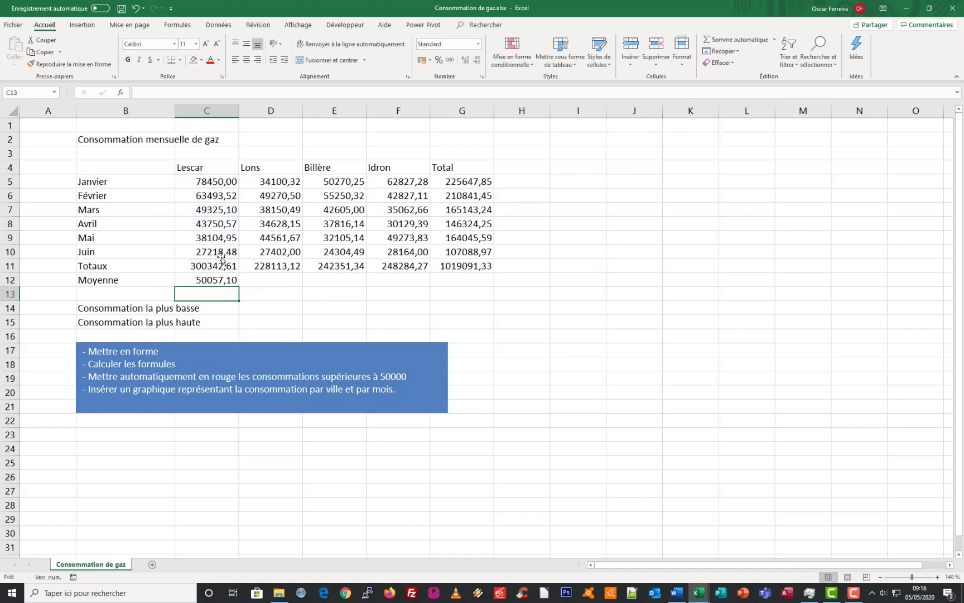
Copy the Lescar average formula from C12 across the Moyenne row to G12
{"action": "left_click", "coordinate": [198, 283]}
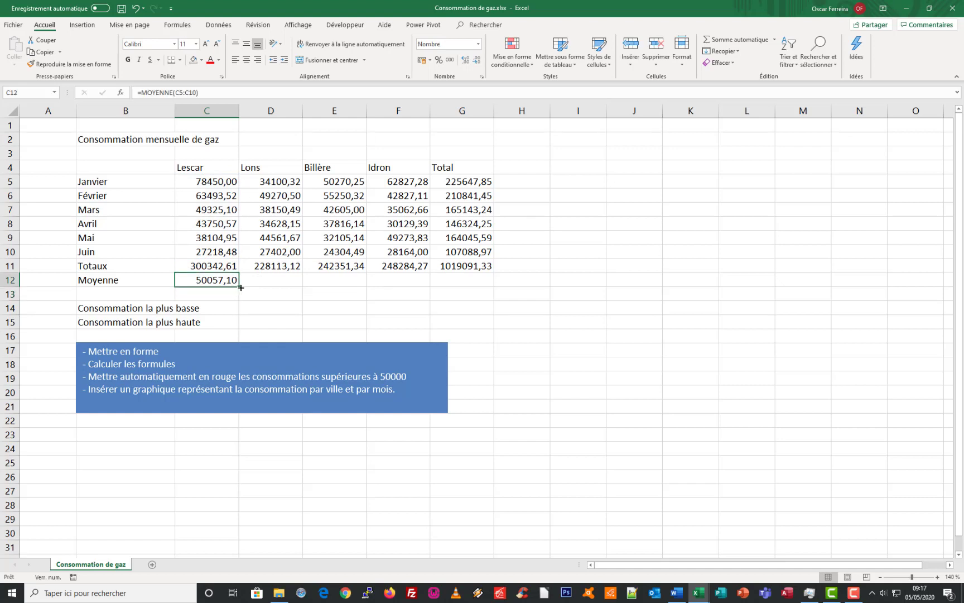
{"action": "left_click_drag", "start_coordinate": [239, 287], "coordinate": [474, 282]}
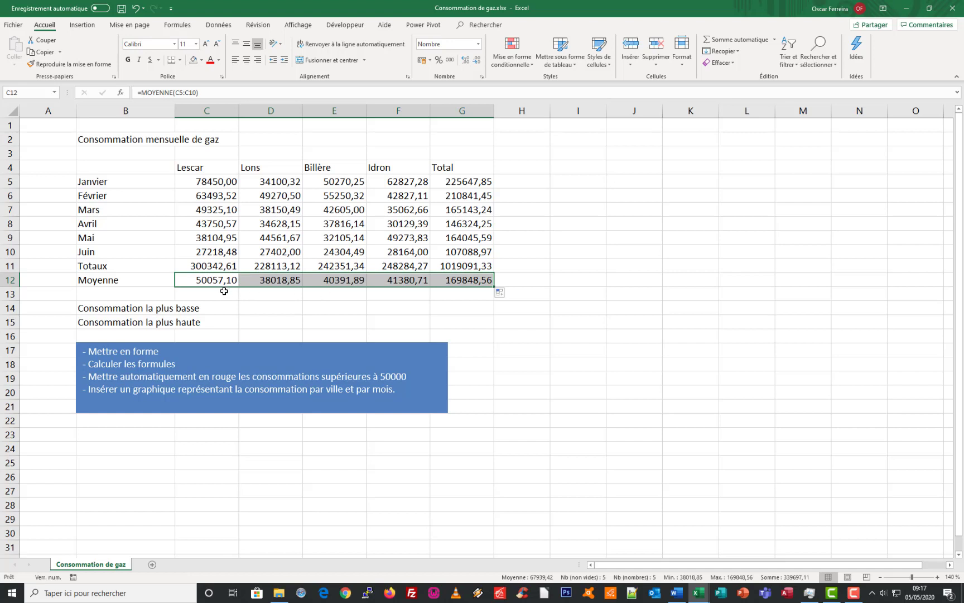
{"action": "left_click", "coordinate": [186, 267]}
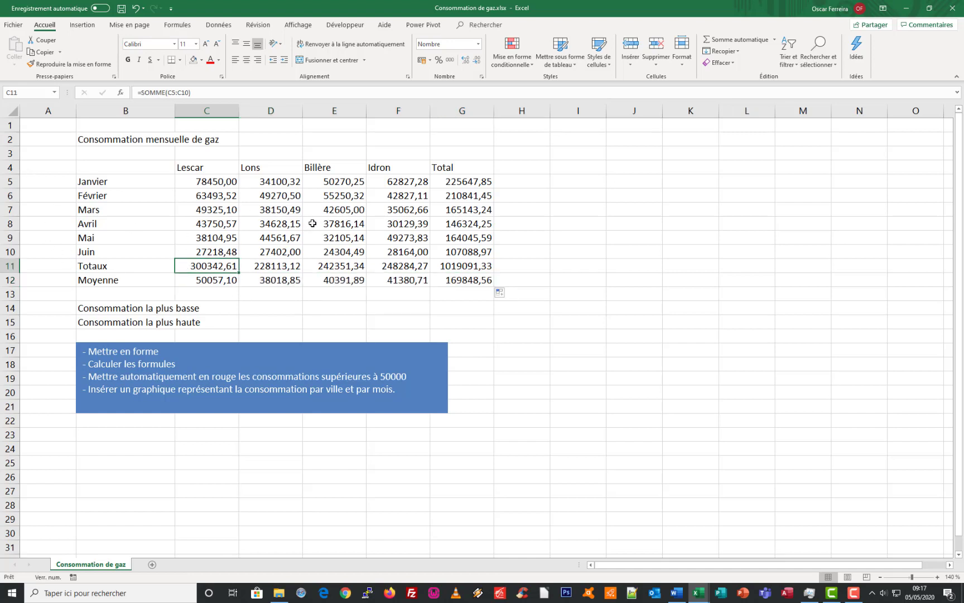
{"action": "left_click", "coordinate": [283, 316]}
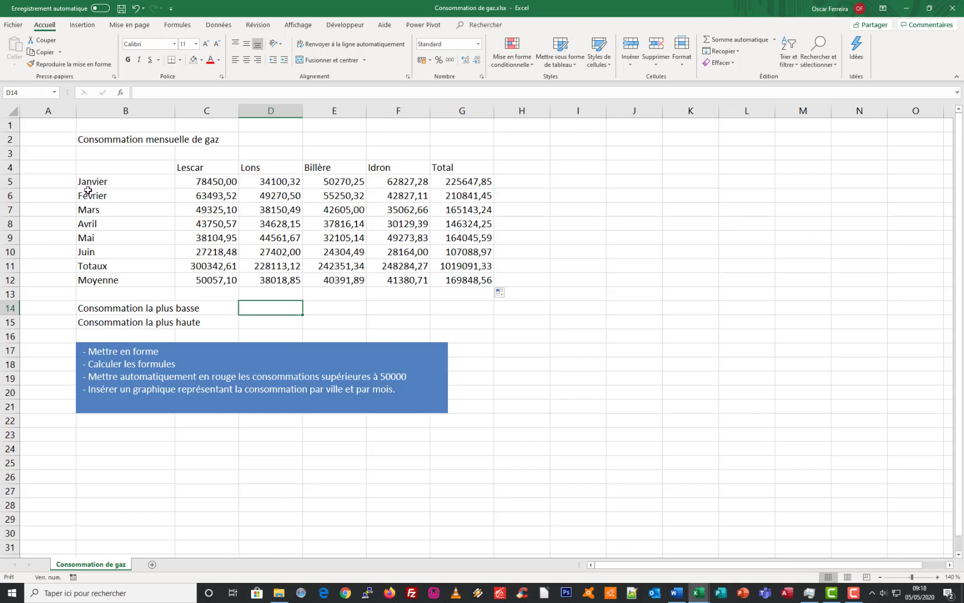
Enter the column heading Mois in cell B4 above the month names
{"action": "left_click", "coordinate": [125, 165]}
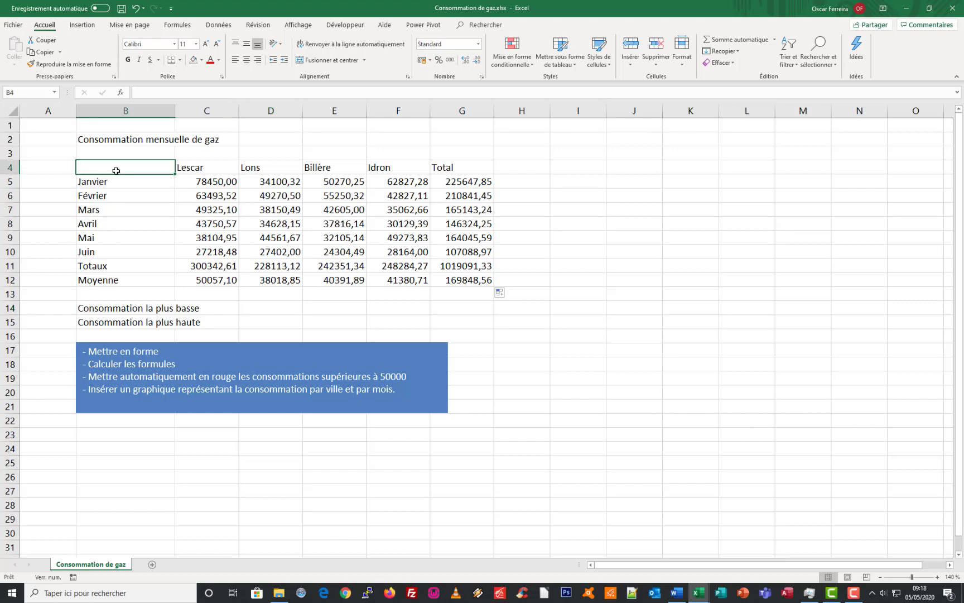
{"action": "type", "text": "Mois"}
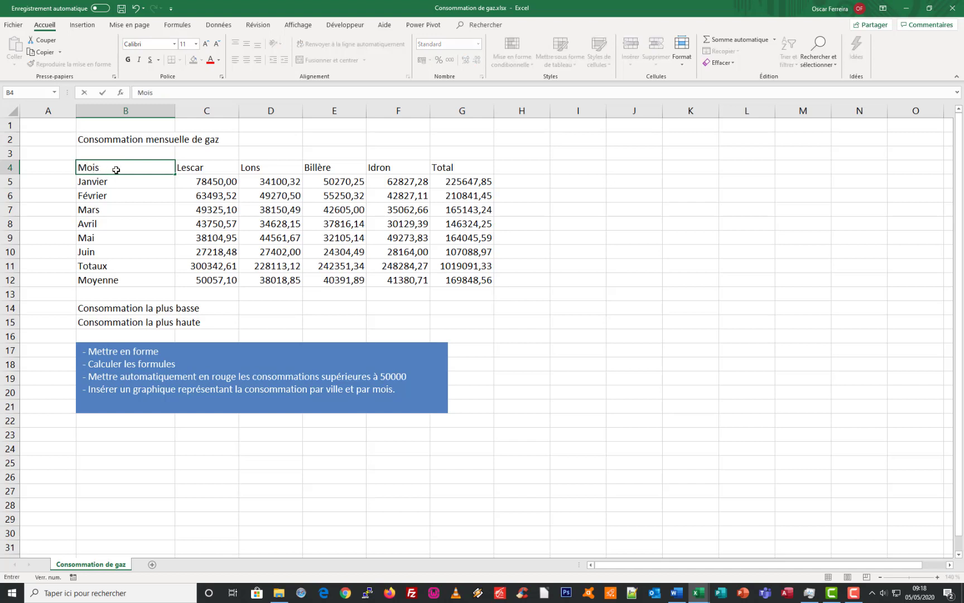
{"action": "key", "text": "Return"}
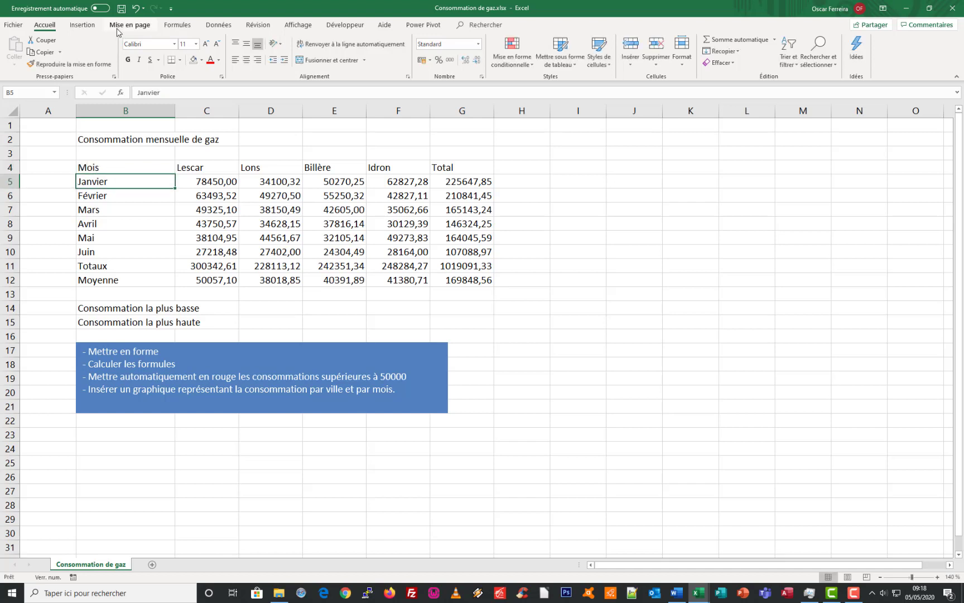
Format the header row B4:G4 with a blue fill and centred, bold white text
{"action": "left_click_drag", "start_coordinate": [88, 167], "coordinate": [475, 167]}
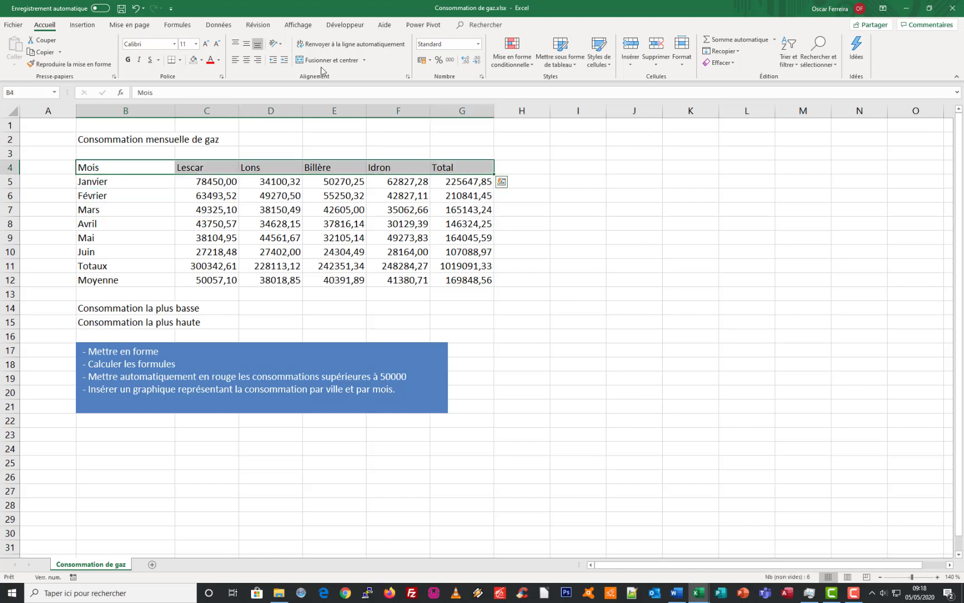
{"action": "left_click", "coordinate": [202, 60]}
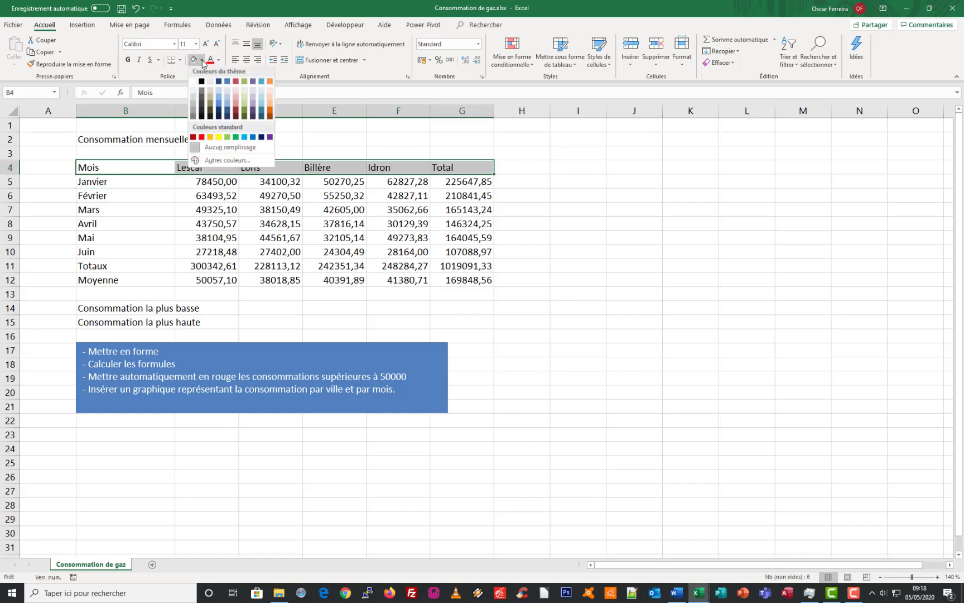
{"action": "left_click", "coordinate": [227, 83]}
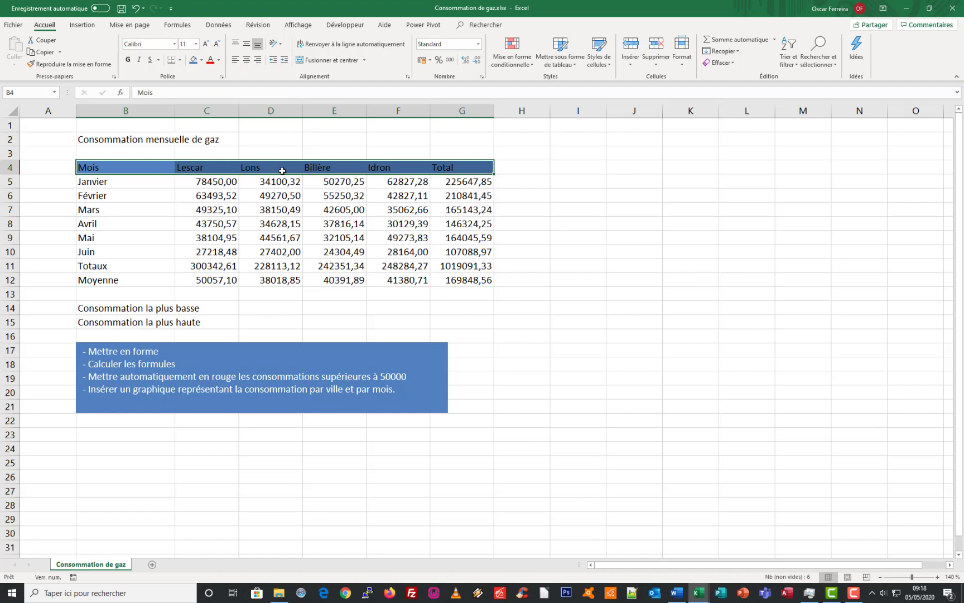
{"action": "left_click", "coordinate": [246, 60]}
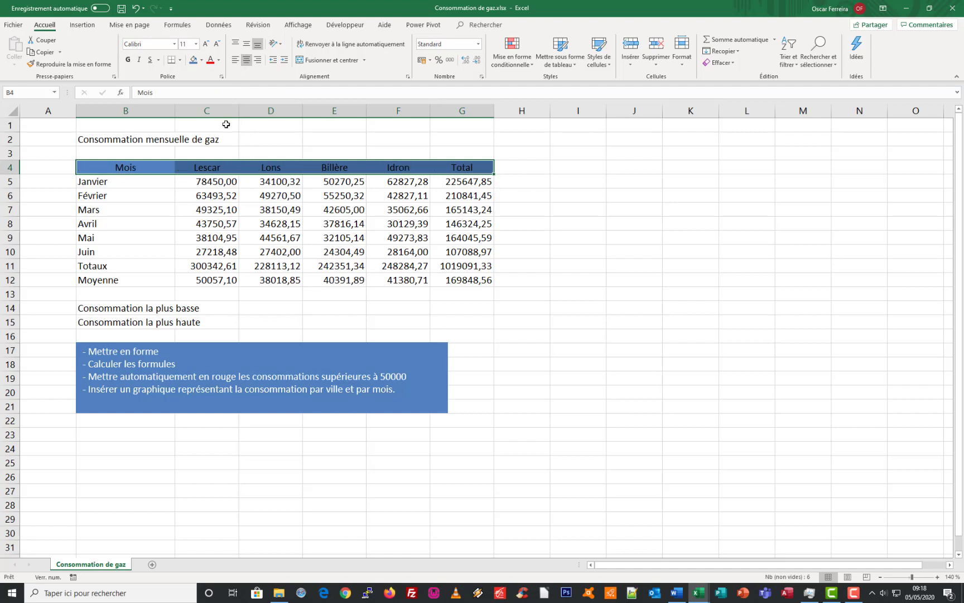
{"action": "left_click", "coordinate": [127, 60]}
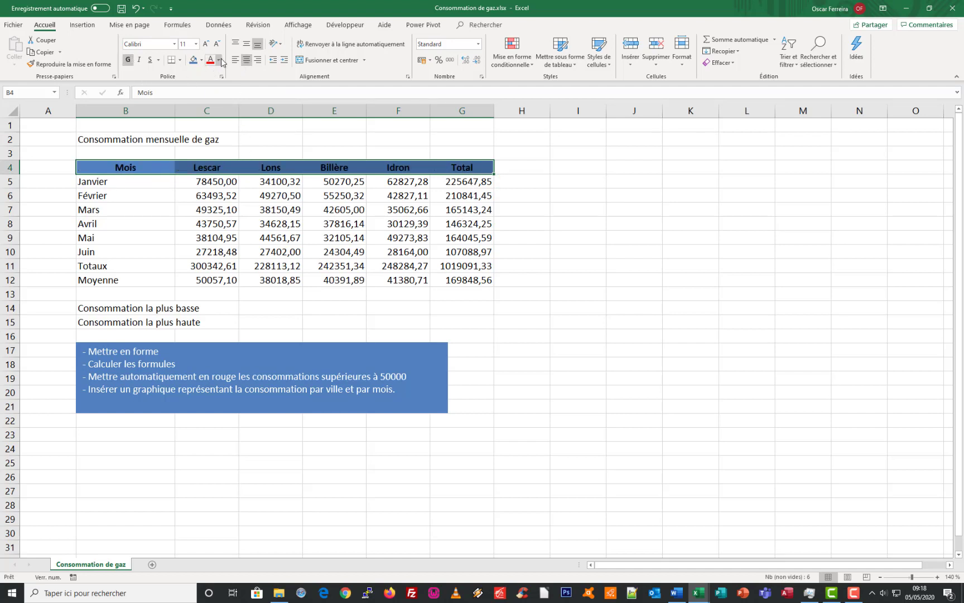
{"action": "left_click", "coordinate": [219, 59]}
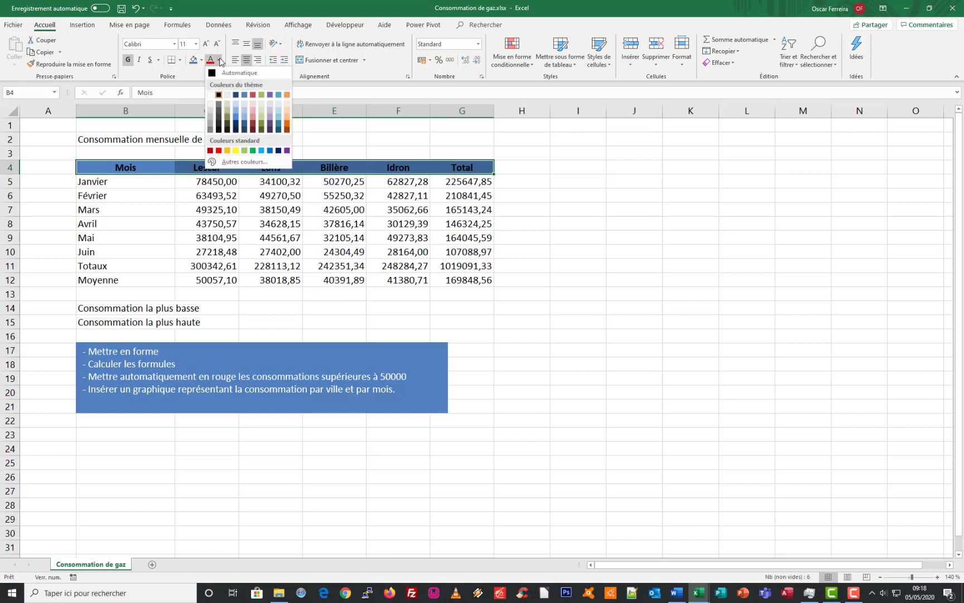
{"action": "left_click", "coordinate": [212, 96]}
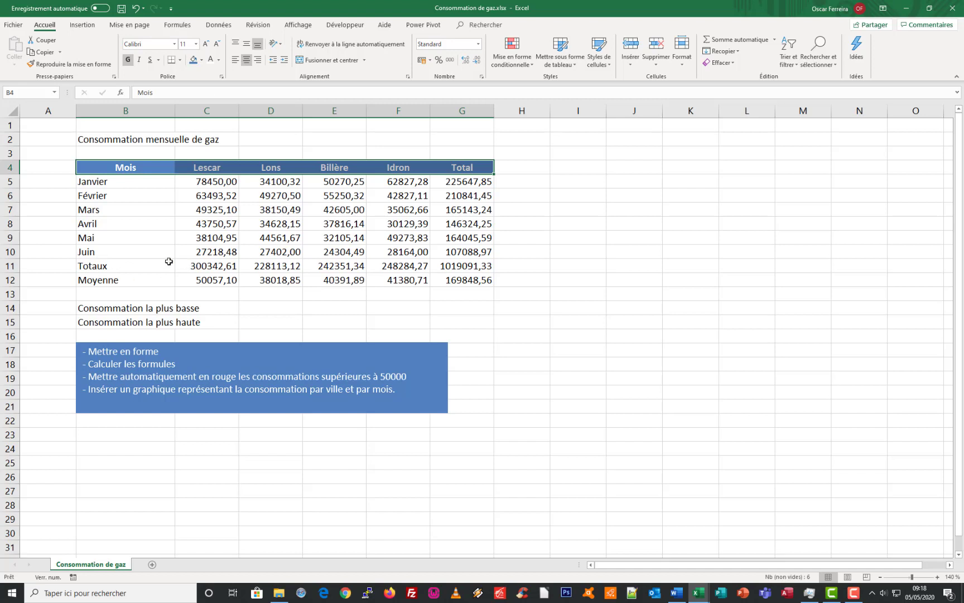
Change the row label in B12 to the plural Moyennes
{"action": "left_click_drag", "start_coordinate": [109, 268], "coordinate": [474, 279]}
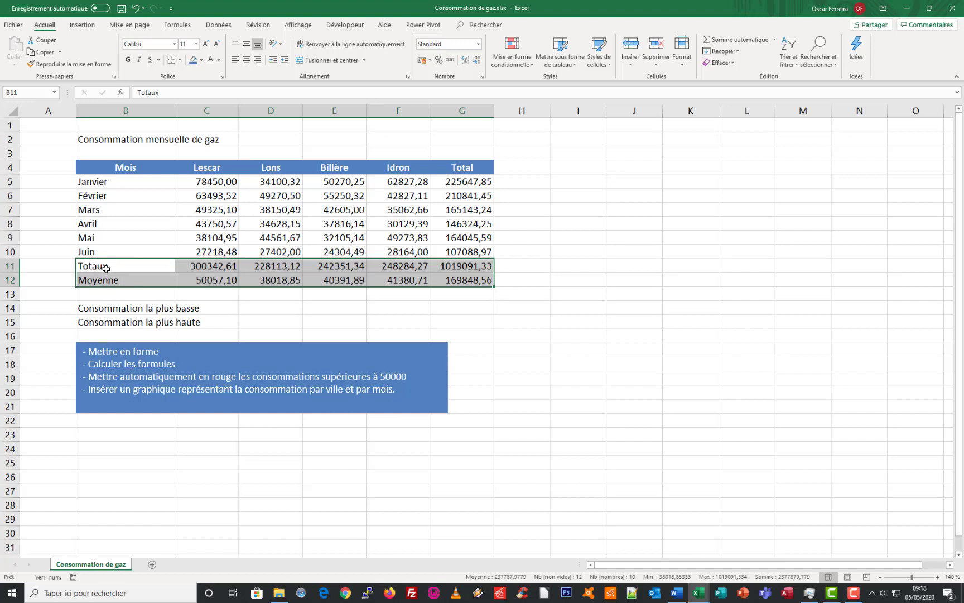
{"action": "double_click", "coordinate": [124, 279]}
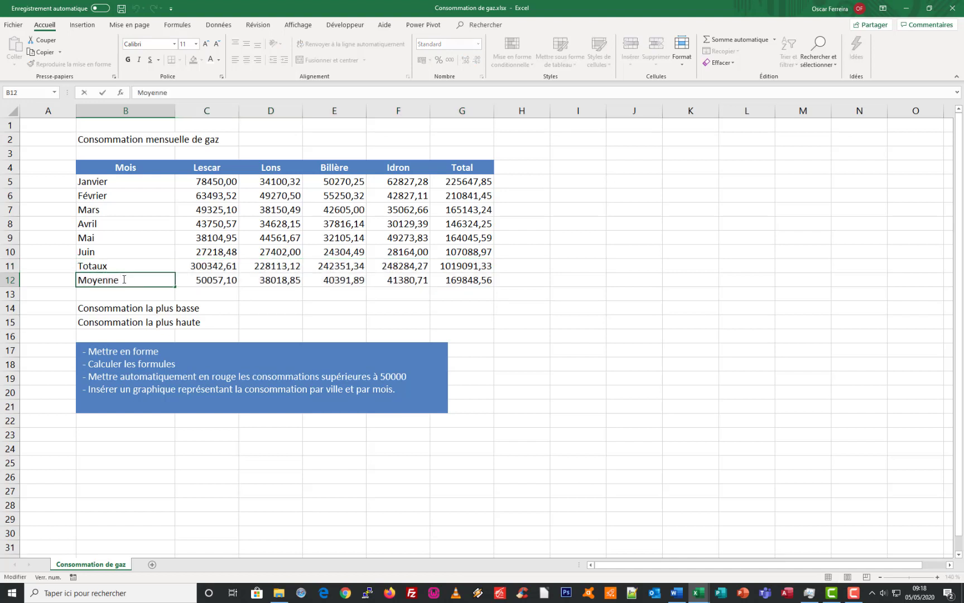
{"action": "left_click", "coordinate": [160, 265]}
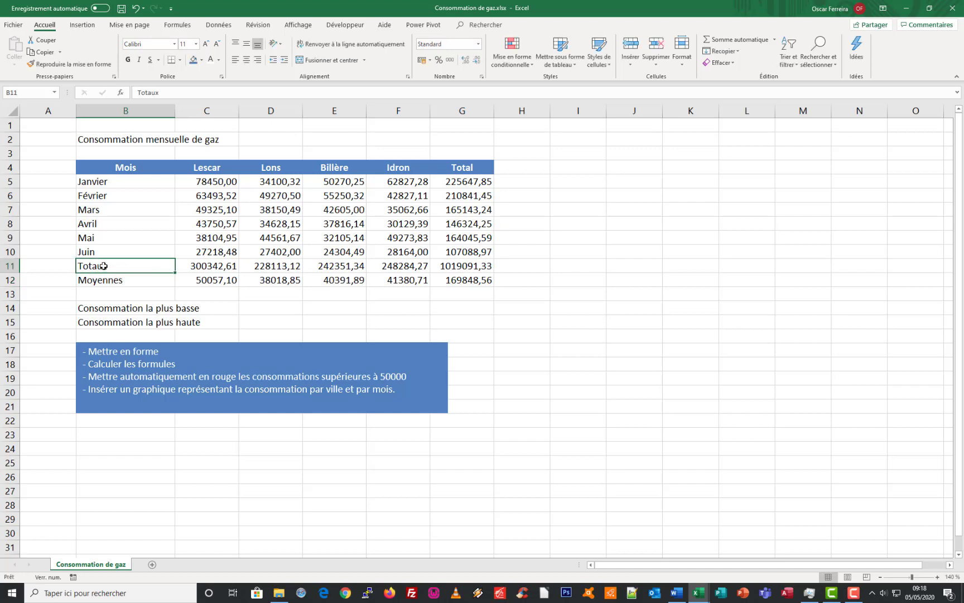
Shade the Totaux and Moyennes rows B11:G12 grey and give their labels in B11:B12 a beige fill
{"action": "left_click_drag", "start_coordinate": [139, 272], "coordinate": [442, 276]}
{"action": "left_click", "coordinate": [202, 60]}
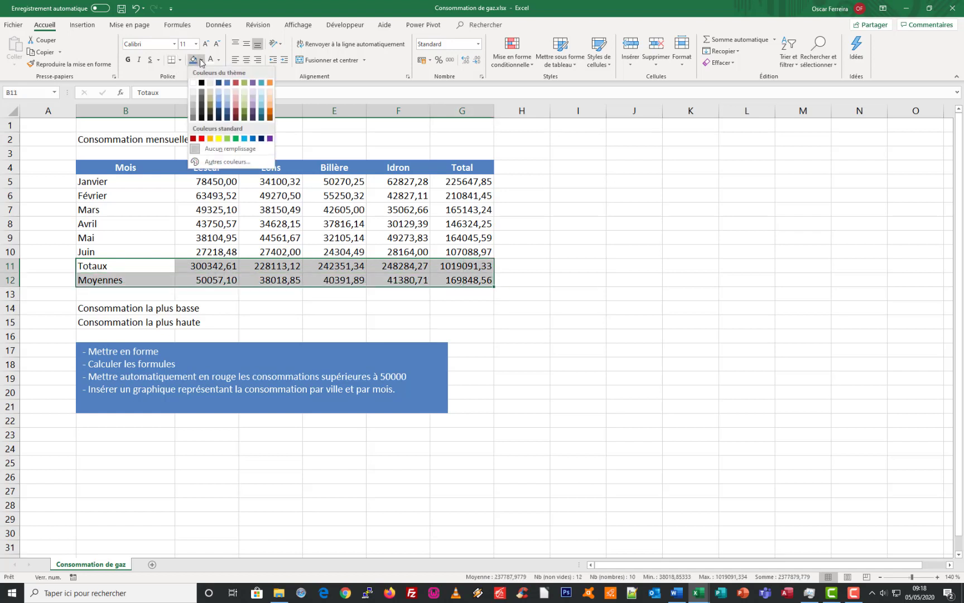
{"action": "left_click", "coordinate": [194, 100]}
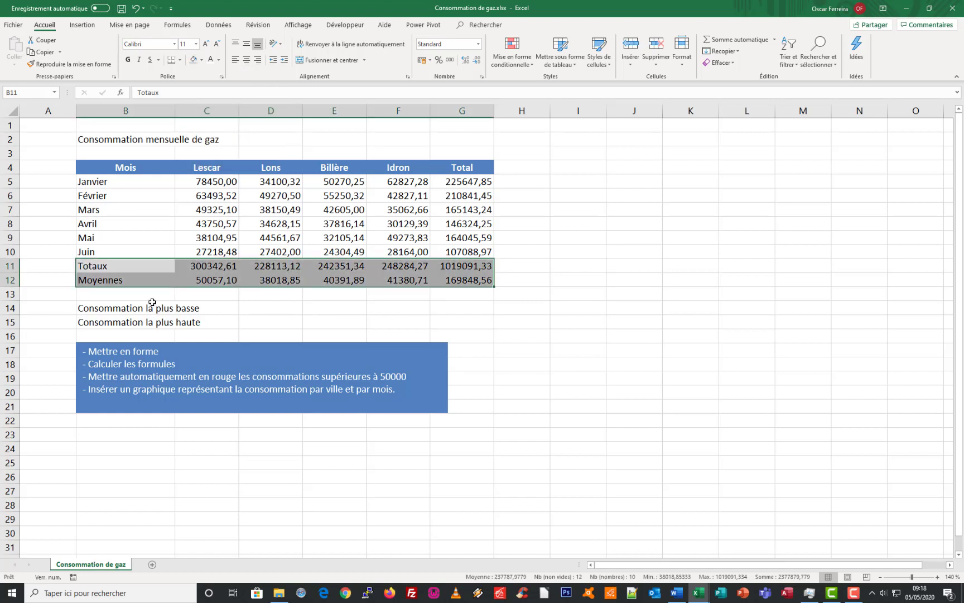
{"action": "left_click_drag", "start_coordinate": [152, 266], "coordinate": [151, 277]}
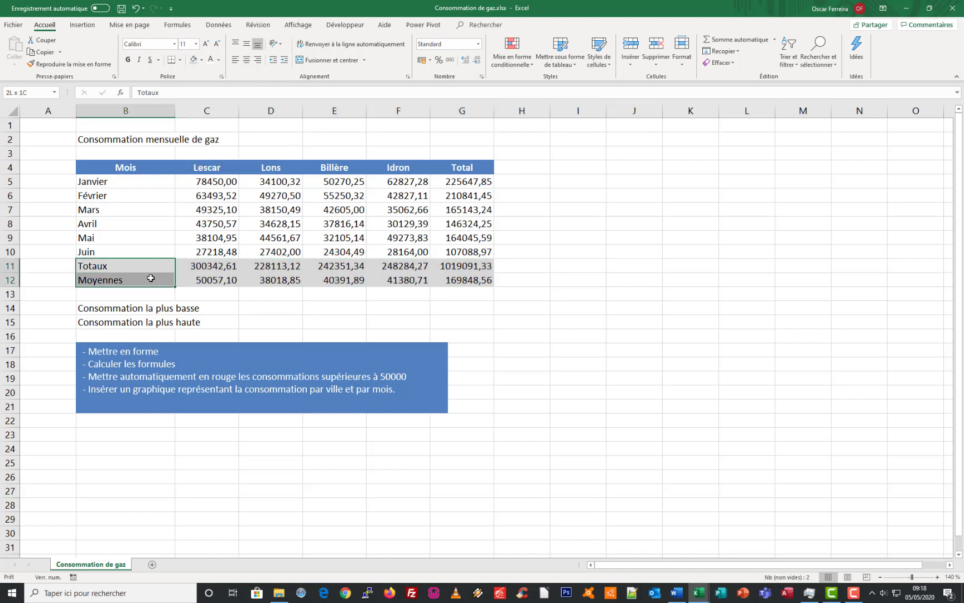
{"action": "left_click", "coordinate": [201, 59]}
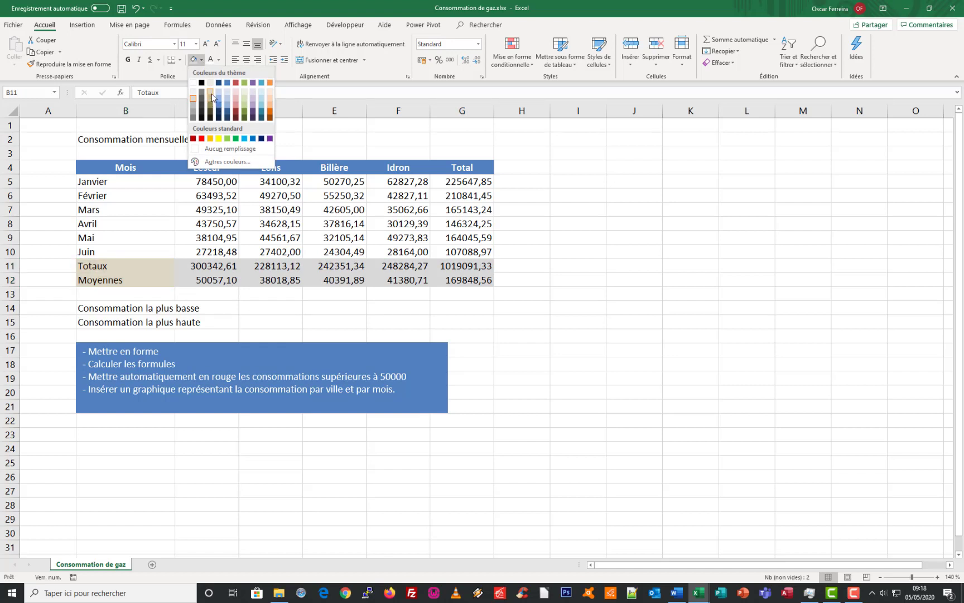
{"action": "left_click", "coordinate": [212, 94]}
Make the month names and the Totaux and Moyennes labels in B5:B12 bold
{"action": "left_click_drag", "start_coordinate": [151, 183], "coordinate": [148, 280]}
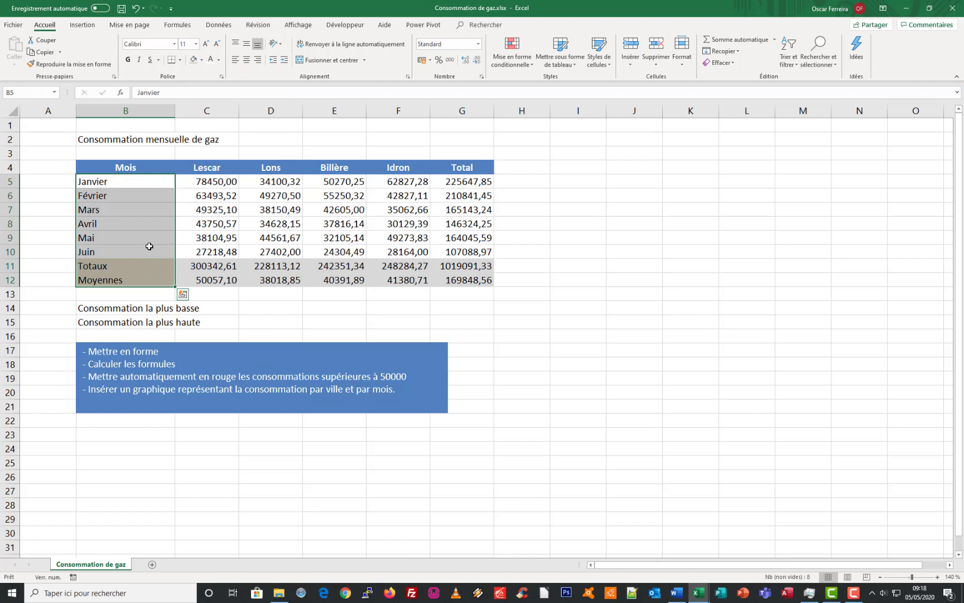
{"action": "left_click", "coordinate": [128, 60]}
{"action": "left_click", "coordinate": [161, 183]}
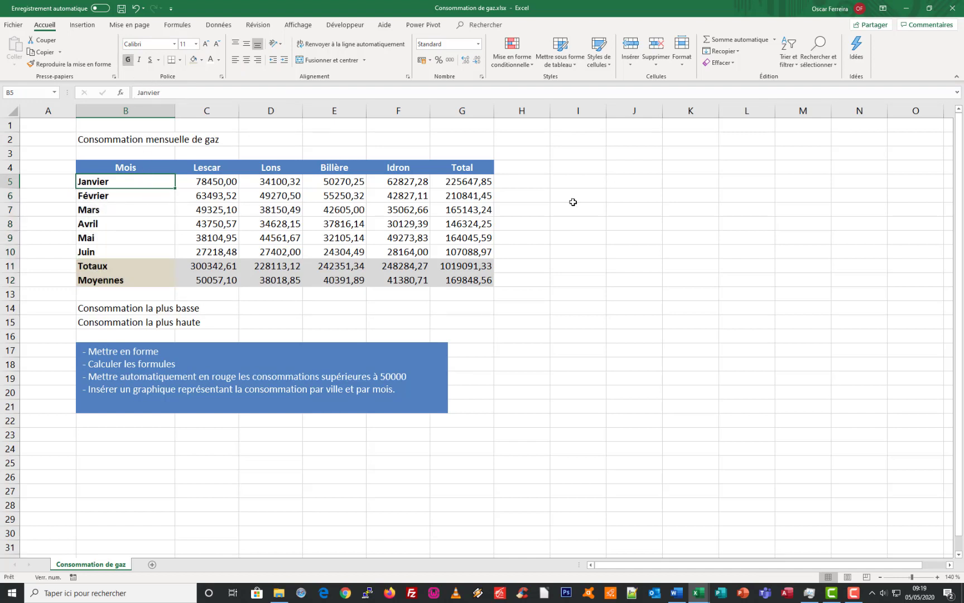
Apply a light blue fill to the month names in B5:B10 and the monthly totals in G5:G10
{"action": "left_click_drag", "start_coordinate": [152, 183], "coordinate": [151, 248]}
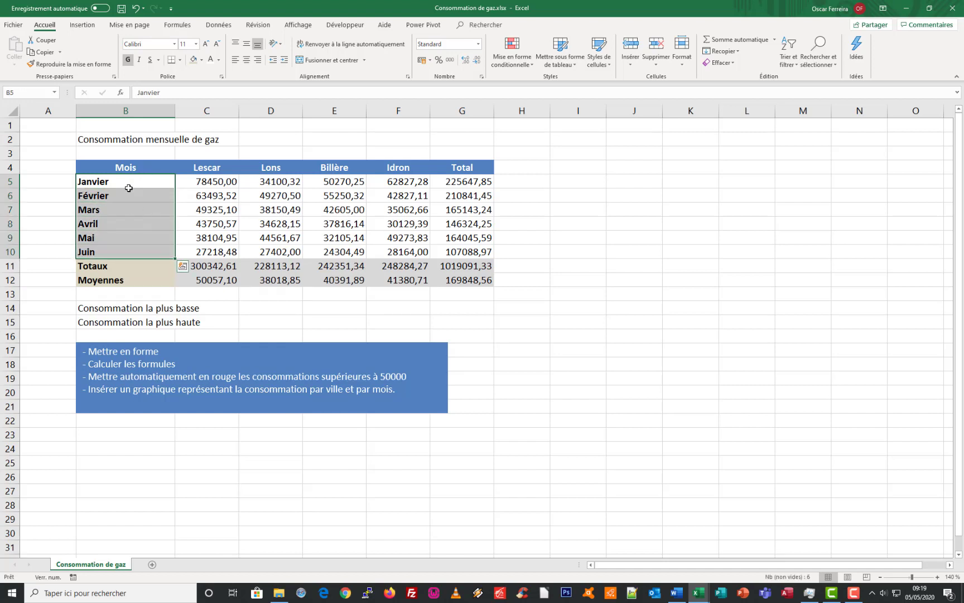
{"action": "left_click", "coordinate": [202, 59]}
{"action": "left_click", "coordinate": [226, 90]}
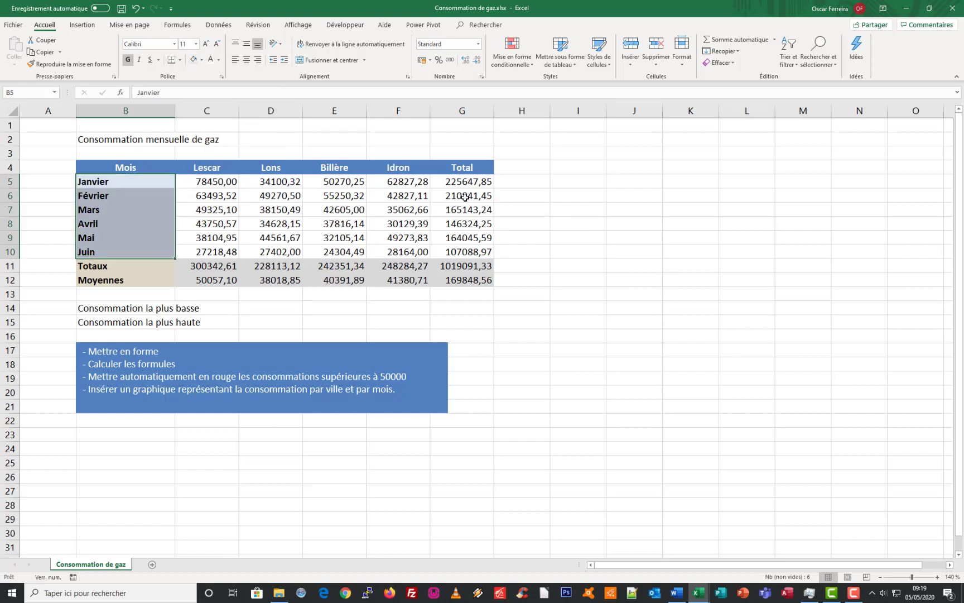
{"action": "left_click_drag", "start_coordinate": [472, 181], "coordinate": [468, 252]}
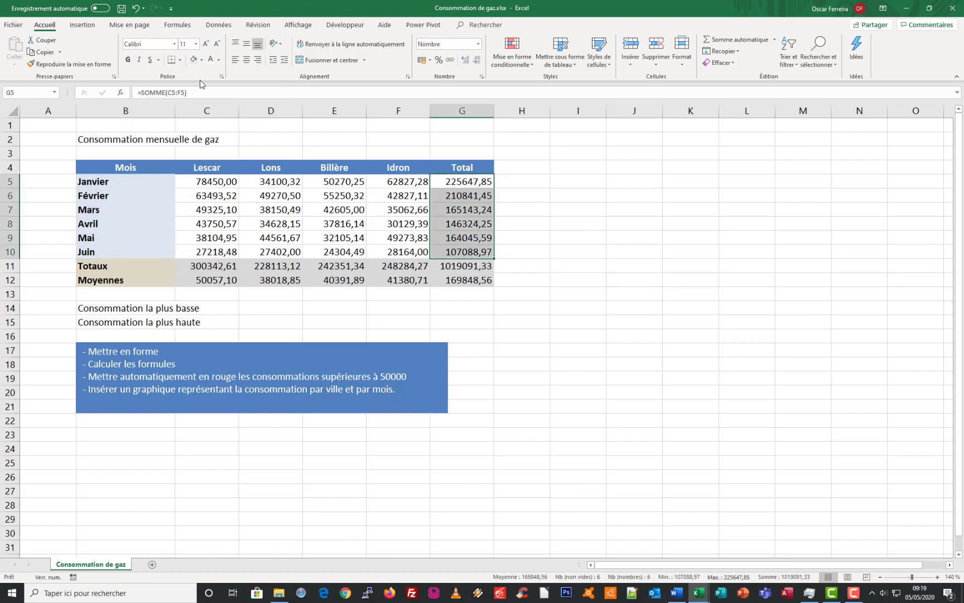
{"action": "left_click", "coordinate": [194, 59]}
{"action": "left_click", "coordinate": [409, 222]}
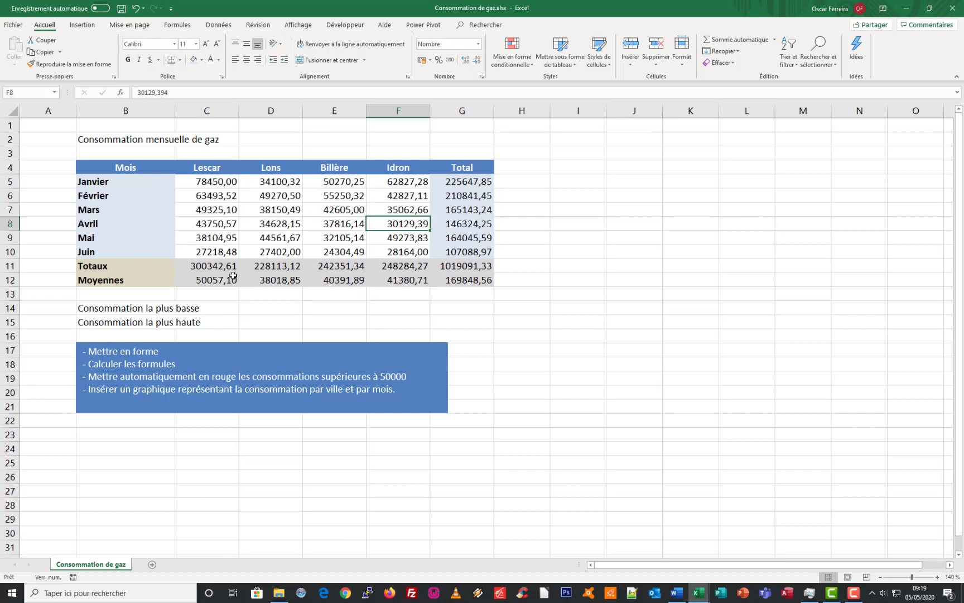
Make the Totaux and Moyennes figures in C11:G12 and the monthly totals in G5:G10 bold
{"action": "left_click_drag", "start_coordinate": [212, 268], "coordinate": [463, 278]}
{"action": "key", "text": "ctrl+g"}
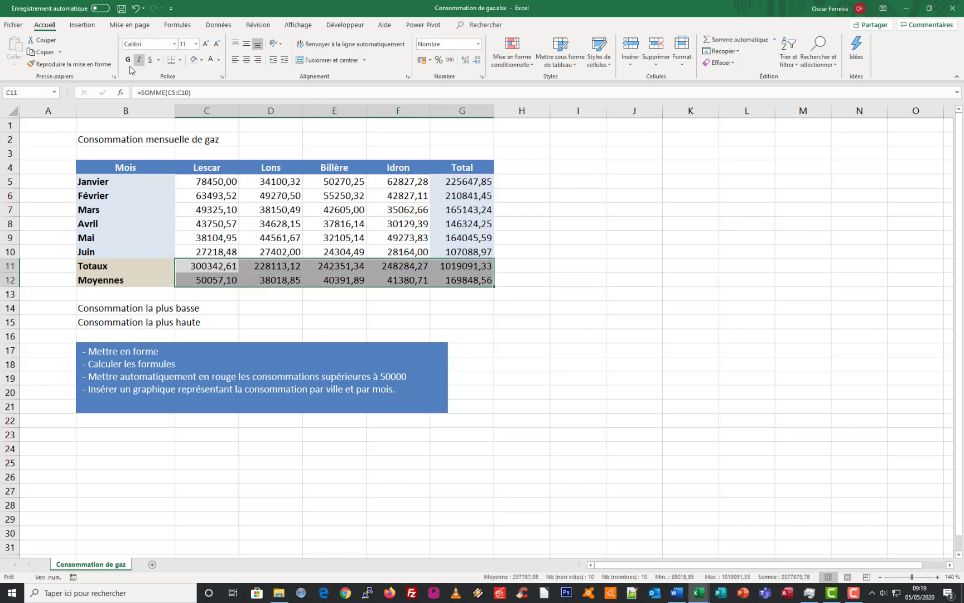
{"action": "left_click_drag", "start_coordinate": [468, 183], "coordinate": [462, 246]}
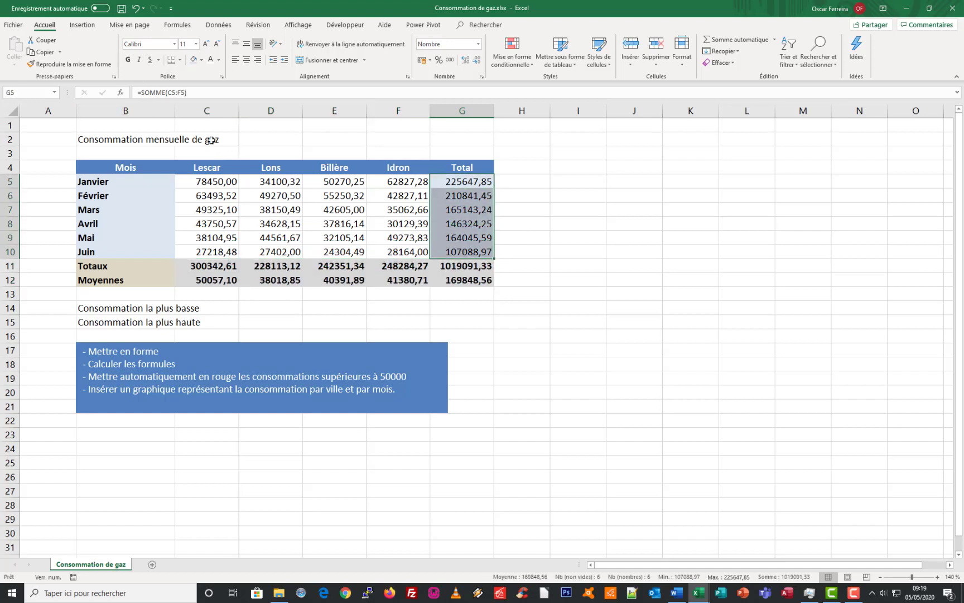
{"action": "left_click", "coordinate": [128, 59]}
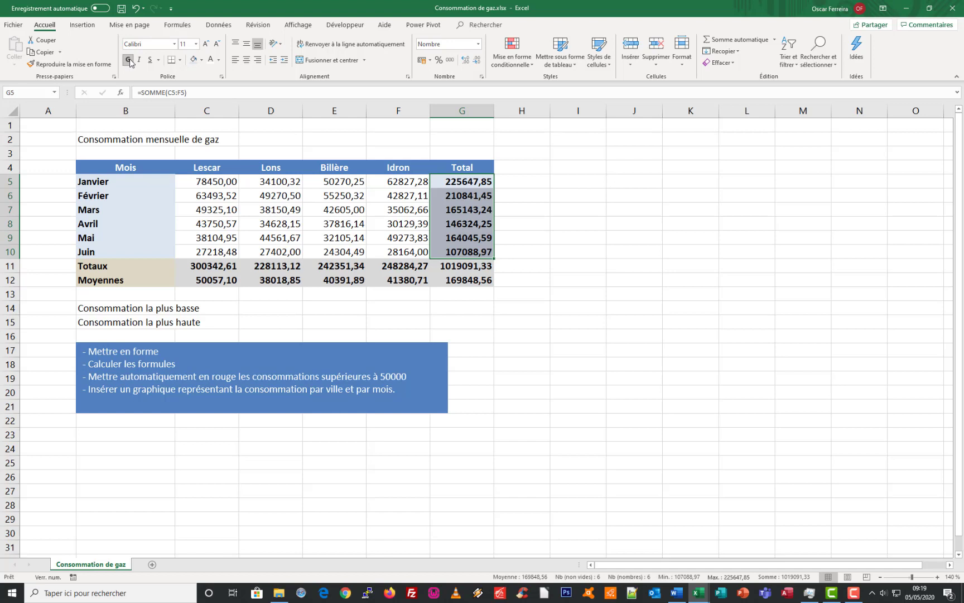
{"action": "left_click", "coordinate": [356, 247]}
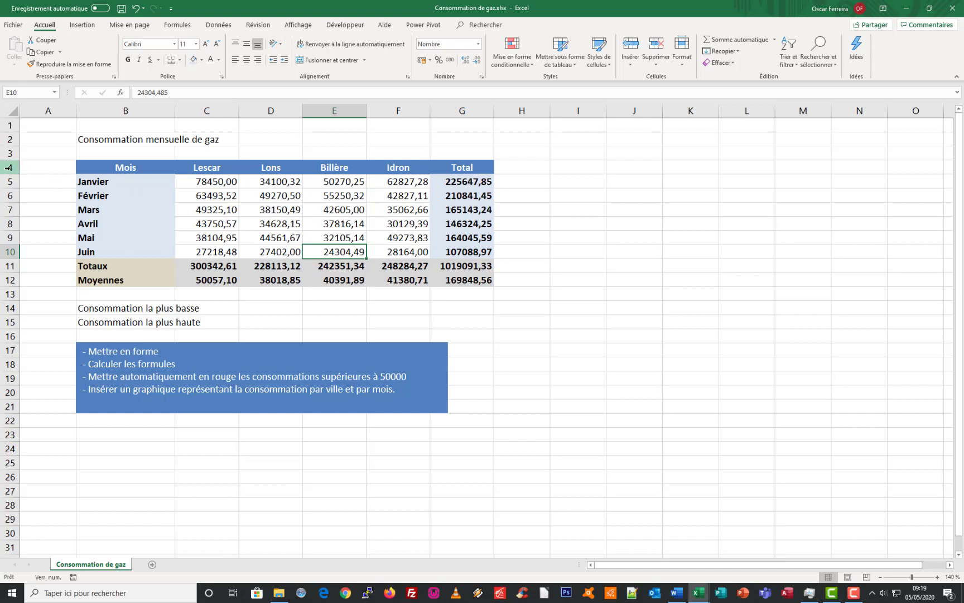
Increase the height of rows 4 to 12 evenly and centre their contents vertically
{"action": "left_click_drag", "start_coordinate": [10, 167], "coordinate": [9, 278]}
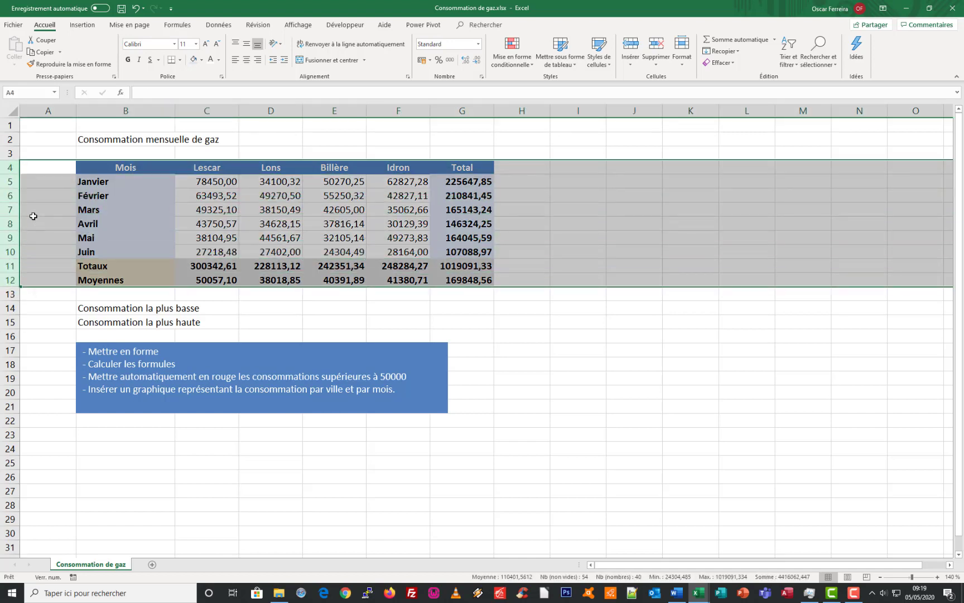
{"action": "left_click_drag", "start_coordinate": [11, 174], "coordinate": [12, 178]}
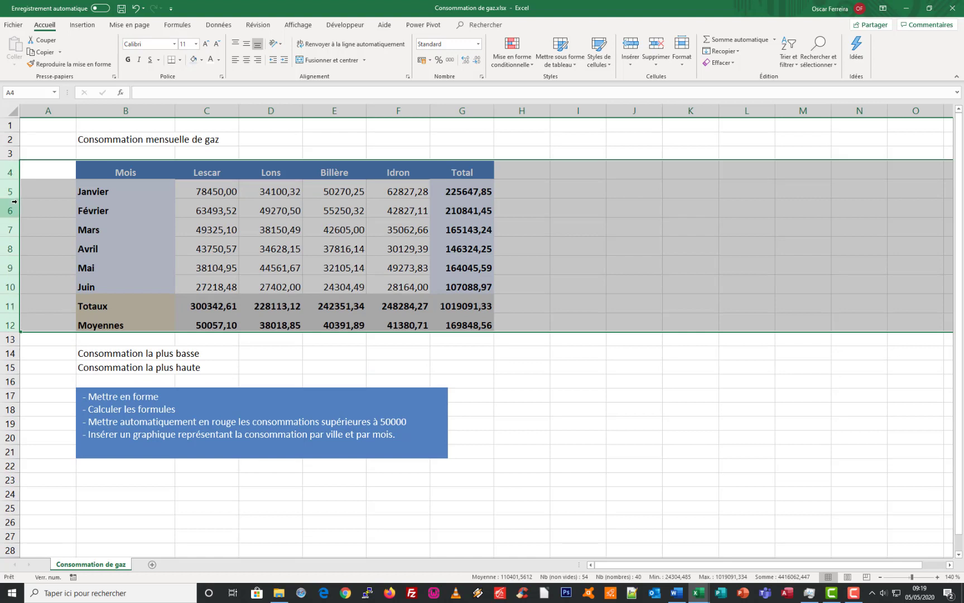
{"action": "left_click", "coordinate": [246, 47]}
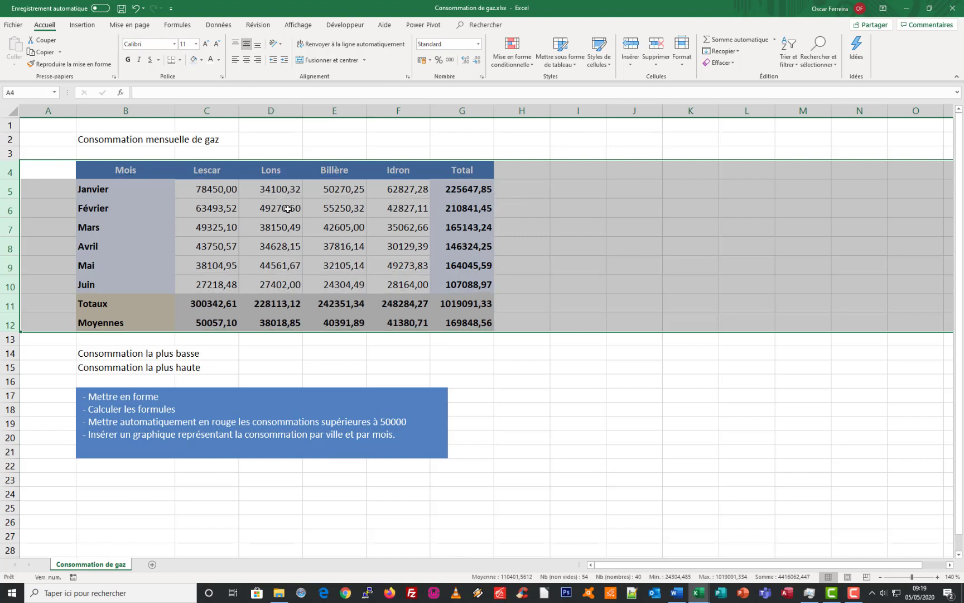
{"action": "left_click", "coordinate": [346, 264]}
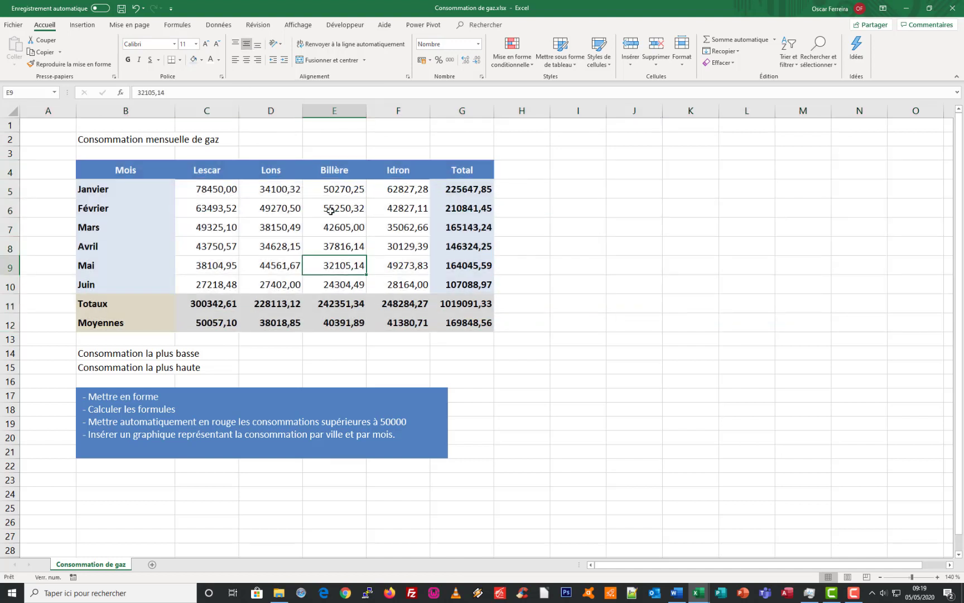
Reduce the font size of the consumption figures in C5:F10 to 10
{"action": "left_click_drag", "start_coordinate": [206, 189], "coordinate": [377, 282]}
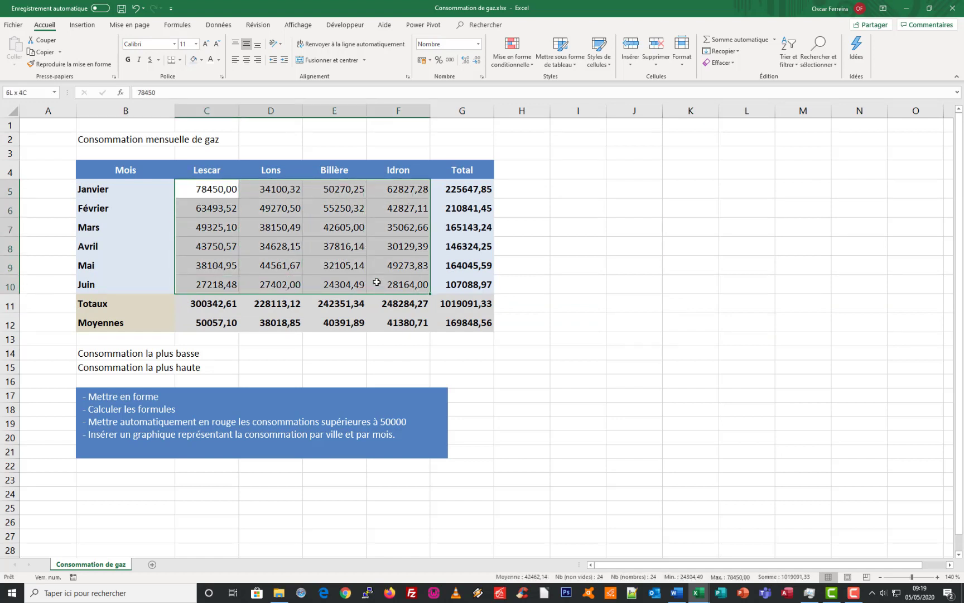
{"action": "left_click_drag", "start_coordinate": [376, 283], "coordinate": [377, 283]}
{"action": "left_click", "coordinate": [217, 43]}
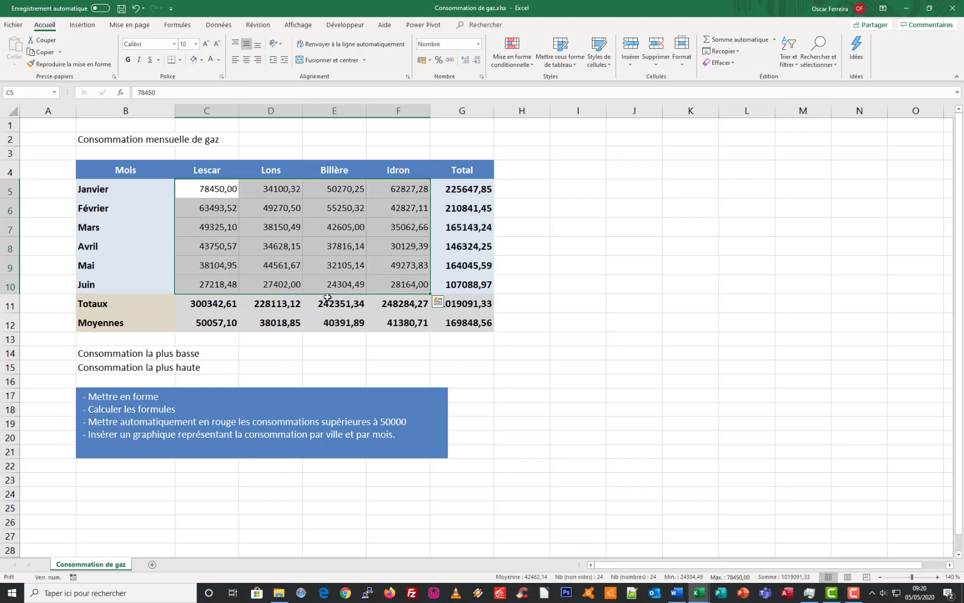
{"action": "left_click", "coordinate": [241, 221]}
Apply the Monétaire number format to all the table's figures in C5:G12
{"action": "left_click_drag", "start_coordinate": [209, 185], "coordinate": [469, 327]}
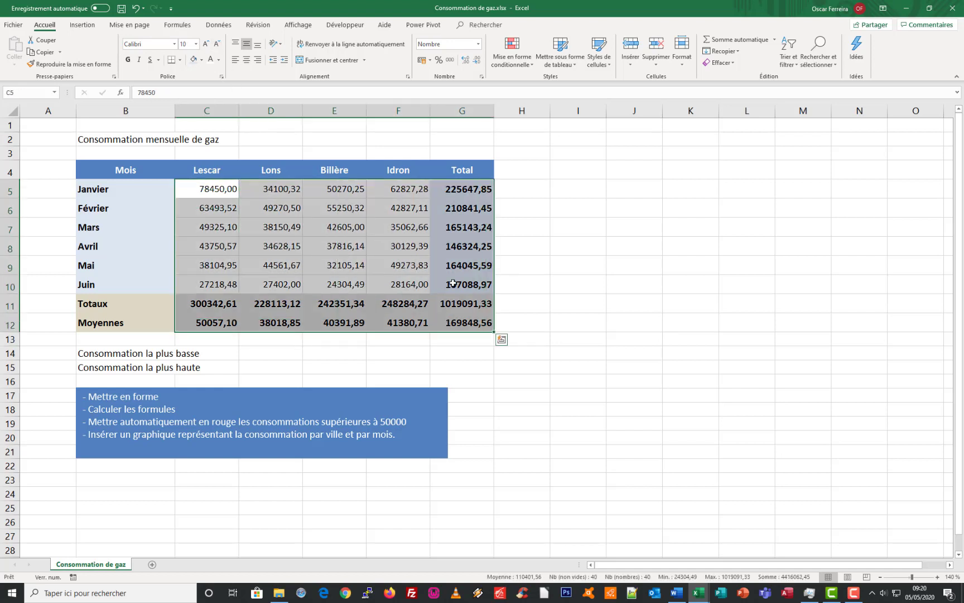
{"action": "left_click", "coordinate": [479, 44]}
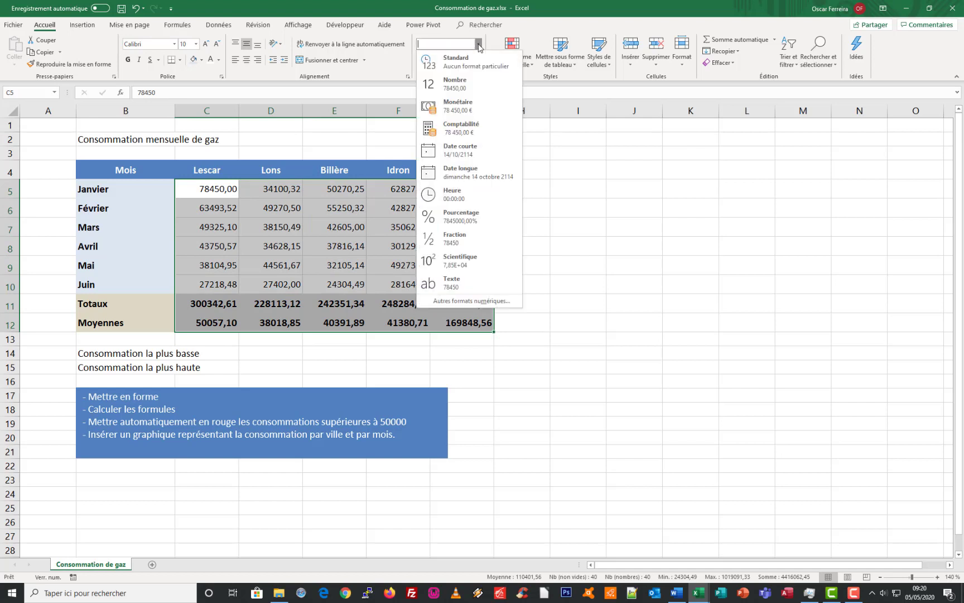
{"action": "left_click", "coordinate": [470, 110]}
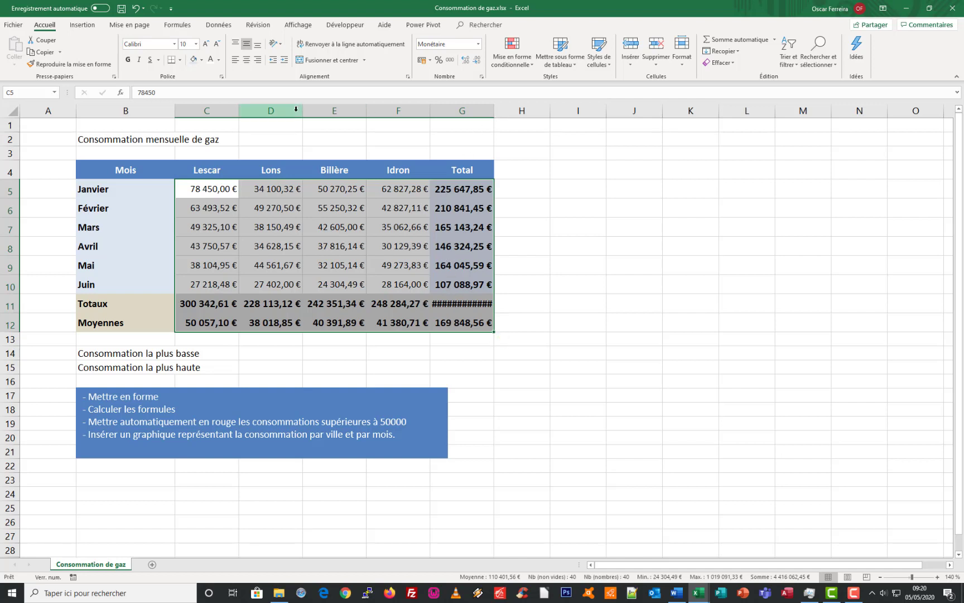
Widen columns C to G to one equal width so the euro amounts fit
{"action": "left_click_drag", "start_coordinate": [221, 111], "coordinate": [535, 111]}
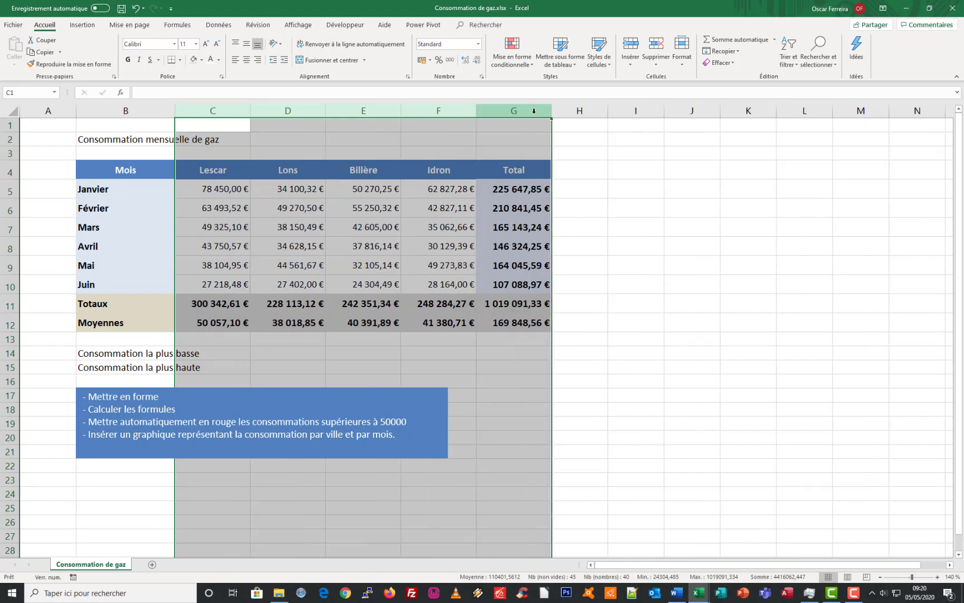
{"action": "left_click", "coordinate": [228, 111]}
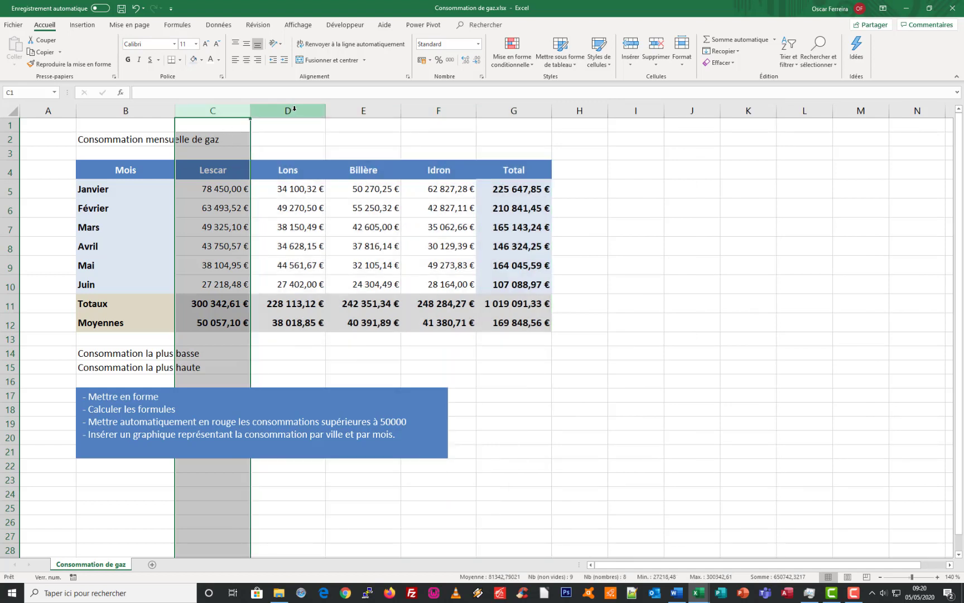
{"action": "left_click", "coordinate": [294, 109]}
{"action": "left_click", "coordinate": [357, 109]}
{"action": "left_click", "coordinate": [437, 109]}
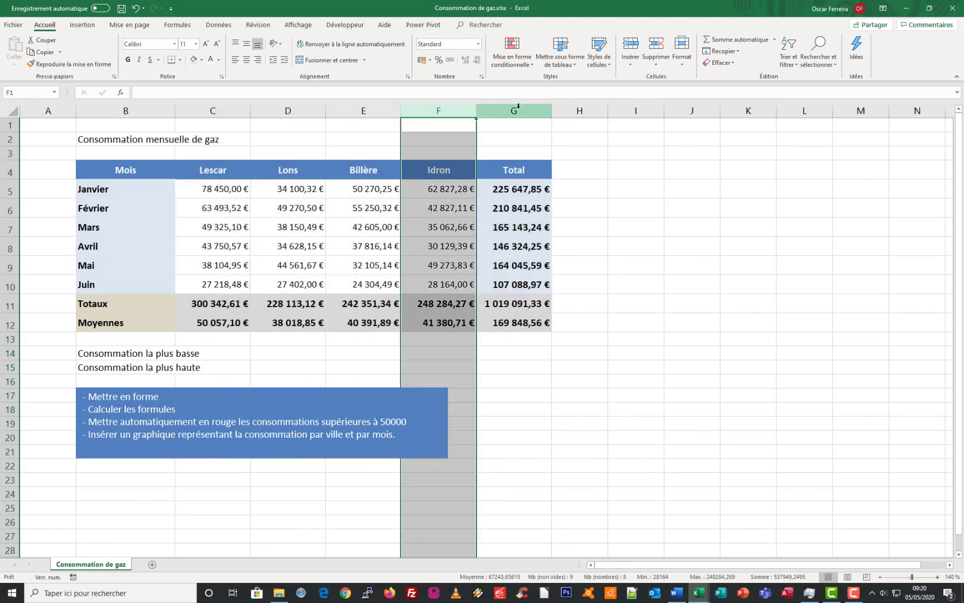
{"action": "left_click", "coordinate": [519, 105]}
{"action": "left_click", "coordinate": [421, 220]}
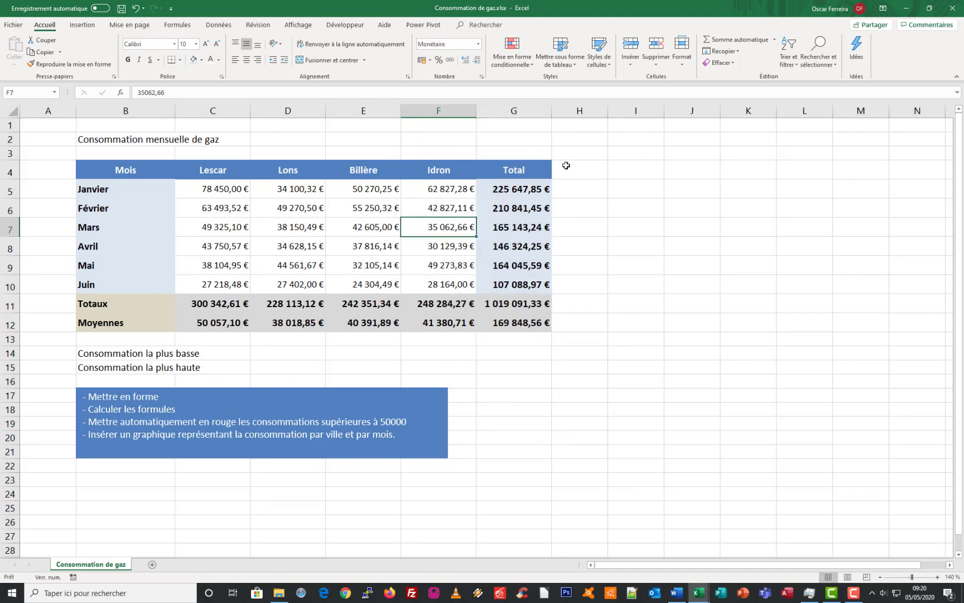
{"action": "left_click", "coordinate": [461, 213]}
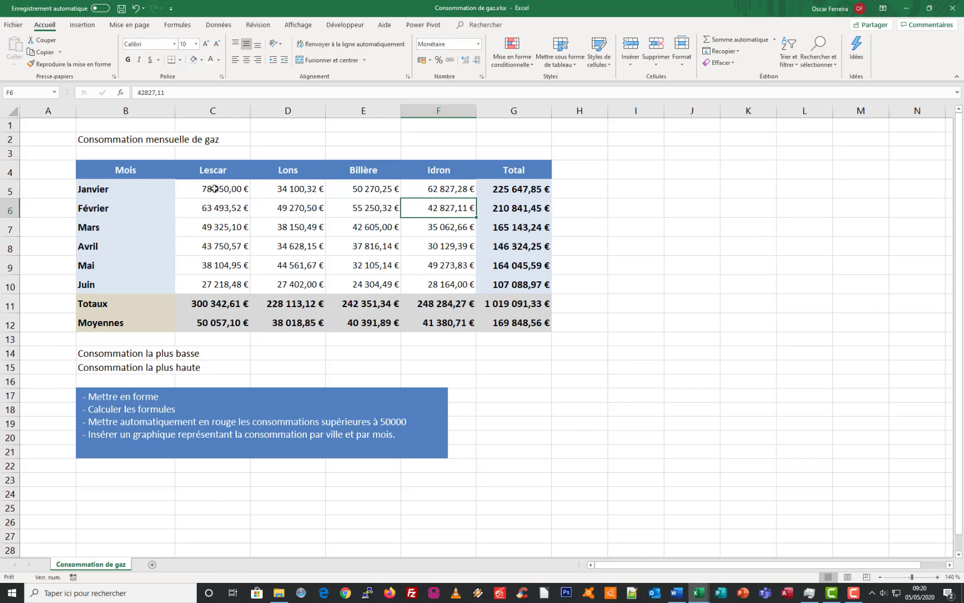
{"action": "left_click_drag", "start_coordinate": [217, 187], "coordinate": [423, 276]}
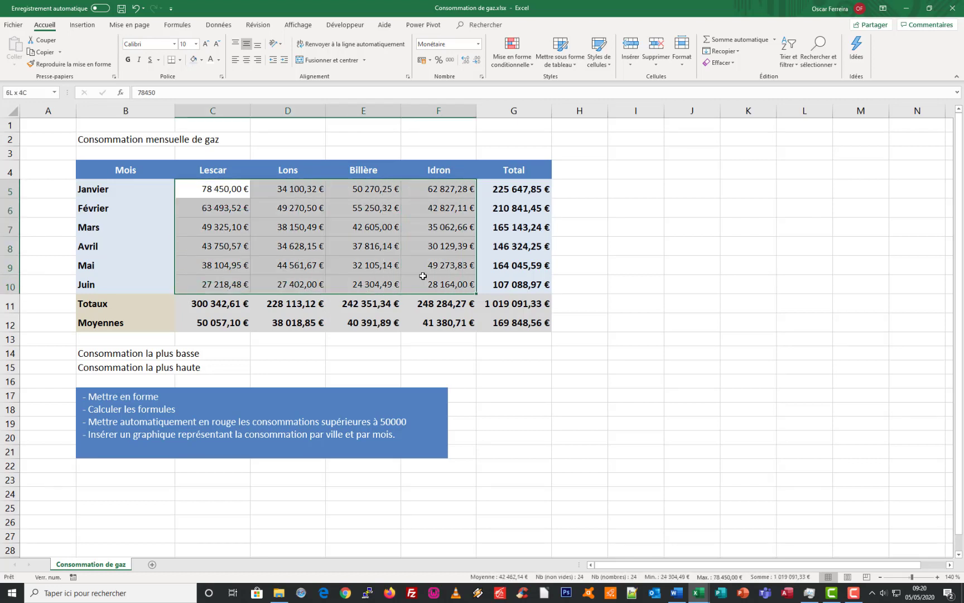
{"action": "left_click", "coordinate": [296, 207]}
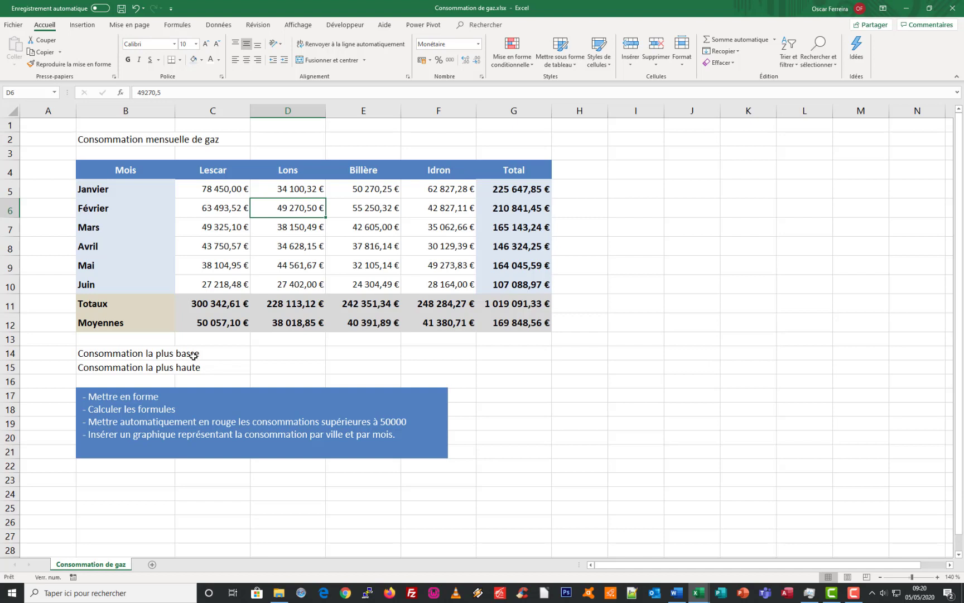
Calculate the lowest consumption in D14 with the MIN function over C5:F10
{"action": "left_click", "coordinate": [264, 354]}
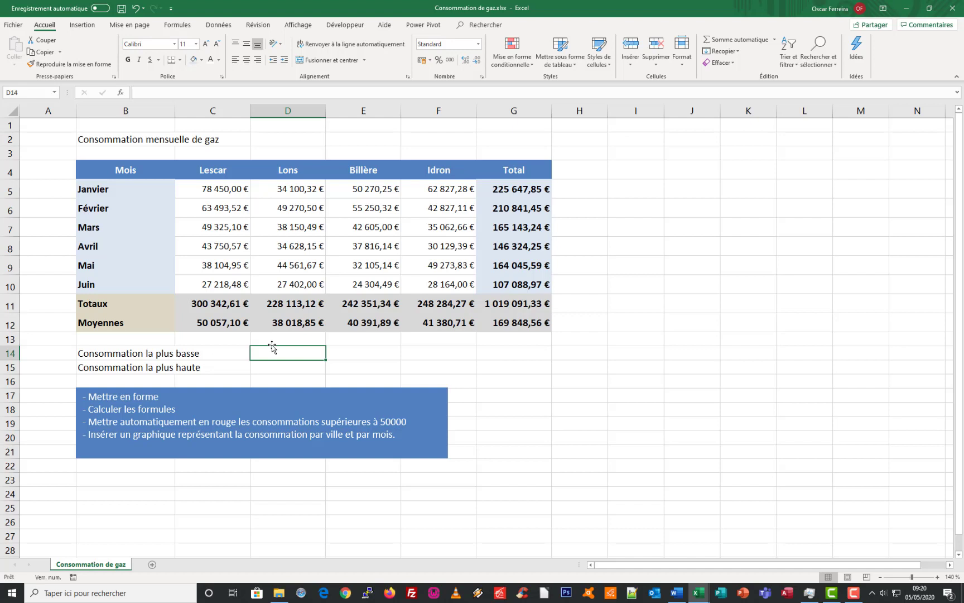
{"action": "type", "text": "=min"}
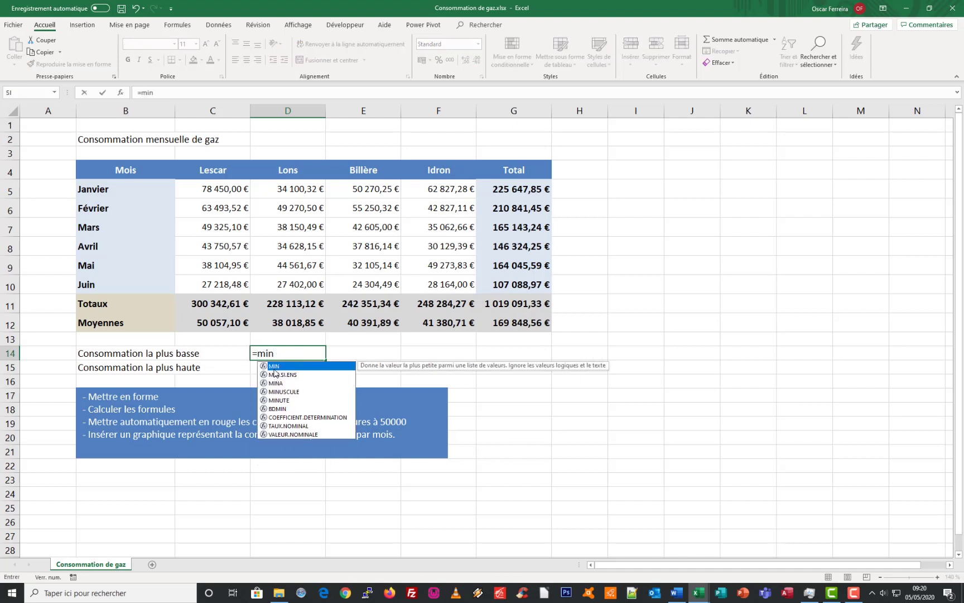
{"action": "key", "text": "Tab"}
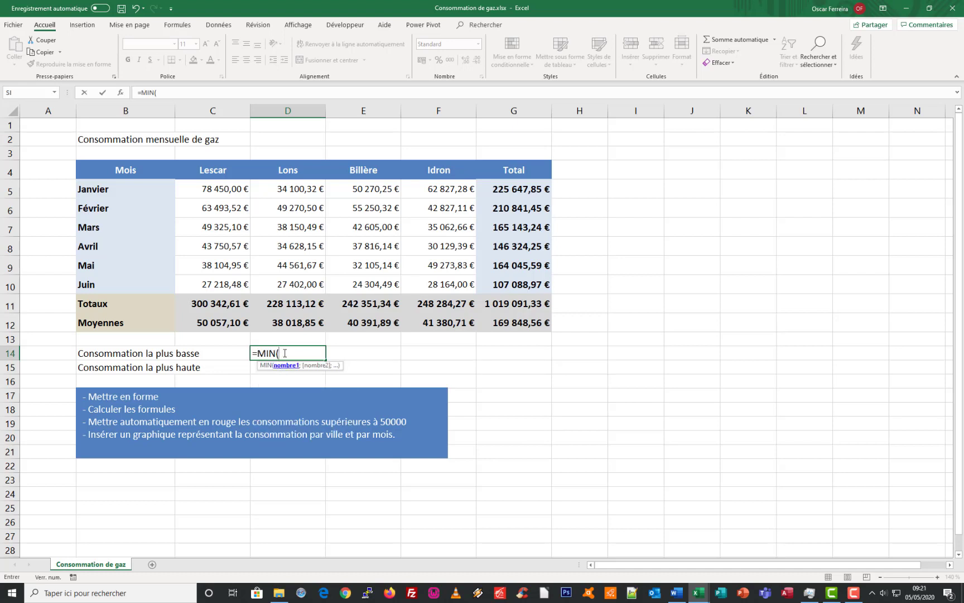
{"action": "left_click_drag", "start_coordinate": [223, 186], "coordinate": [477, 293]}
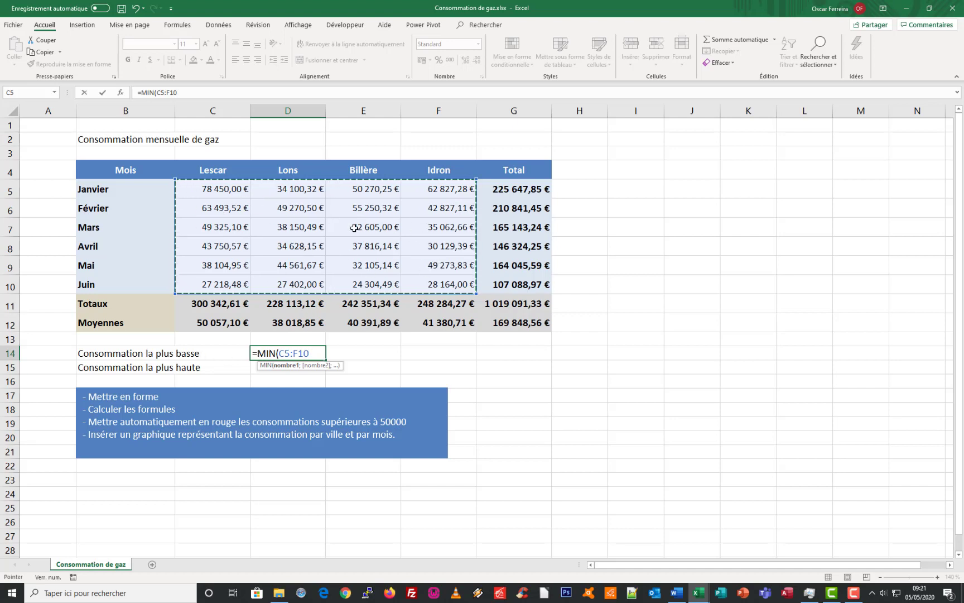
{"action": "key", "text": "Return"}
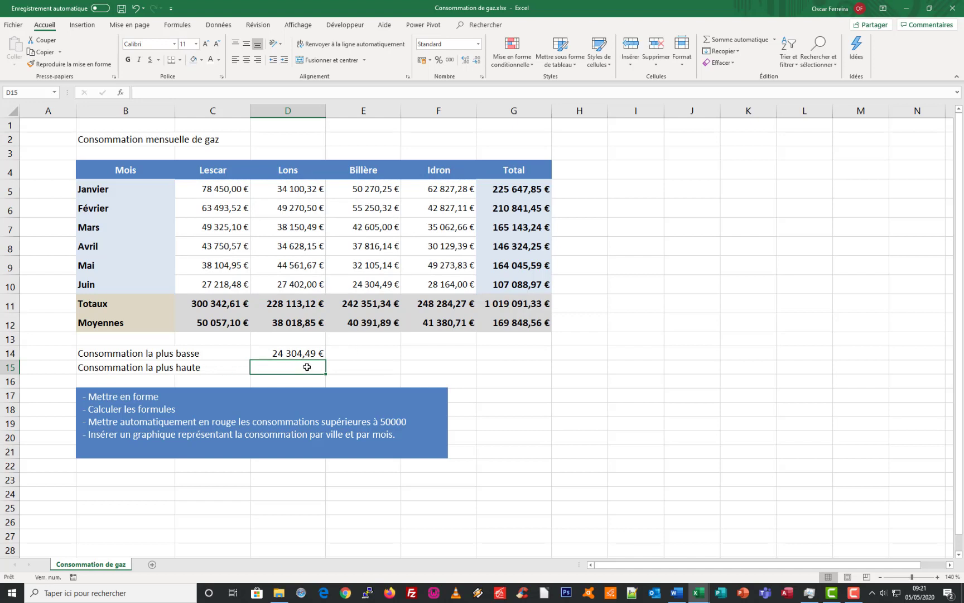
Calculate the highest consumption in D15 with the MAX function over C5:F10
{"action": "type", "text": "="}
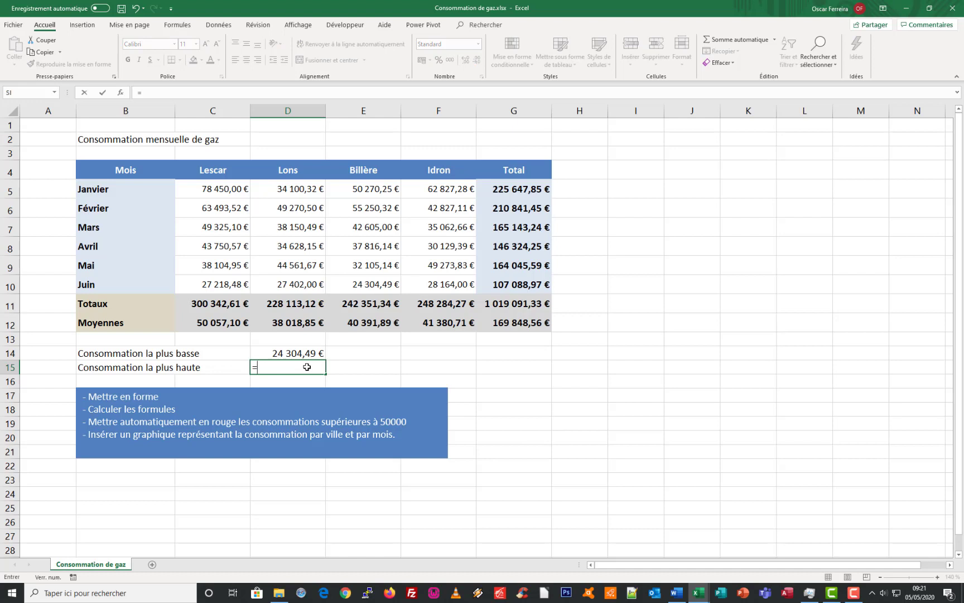
{"action": "type", "text": "max"}
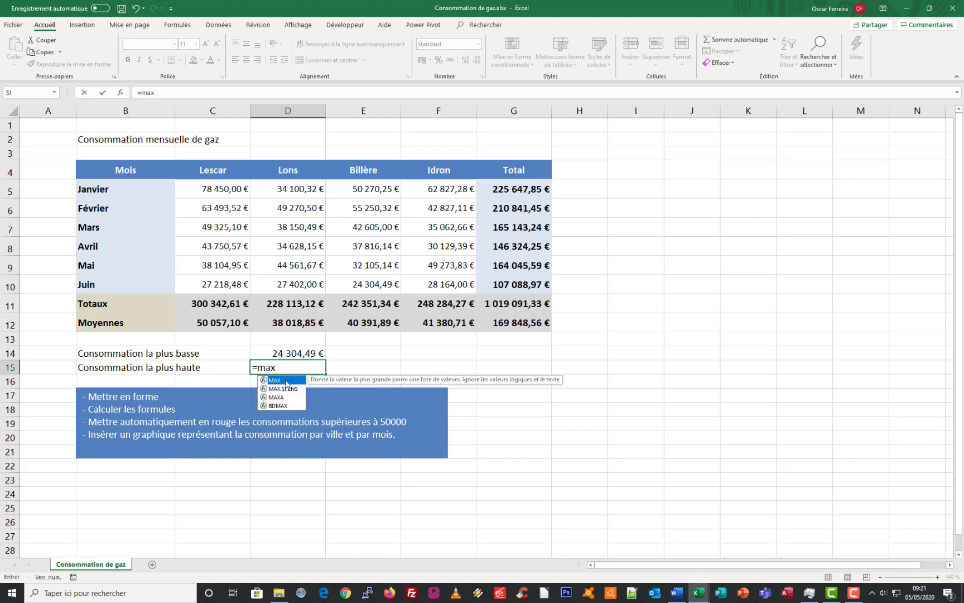
{"action": "double_click", "coordinate": [286, 382]}
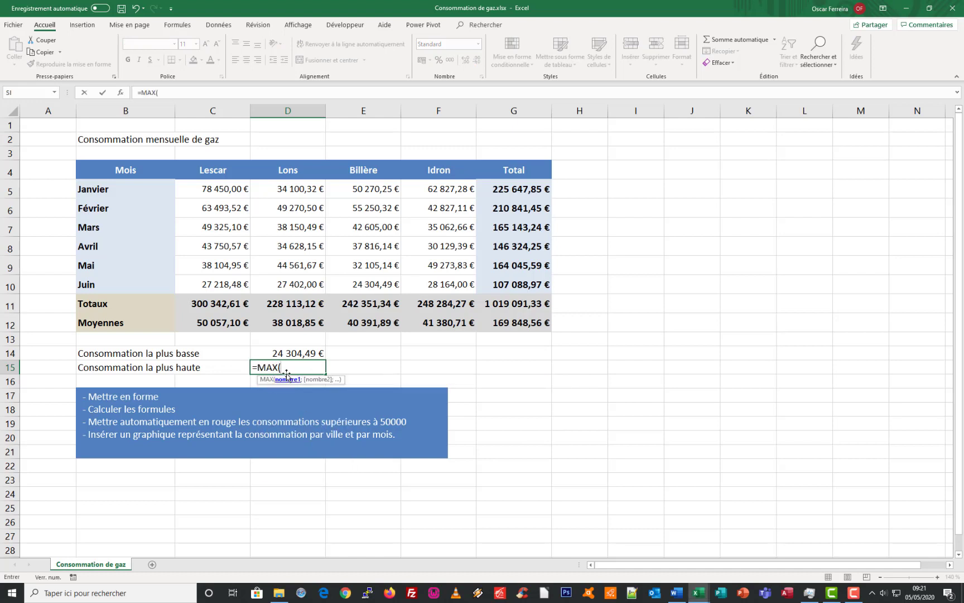
{"action": "left_click_drag", "start_coordinate": [220, 190], "coordinate": [448, 279]}
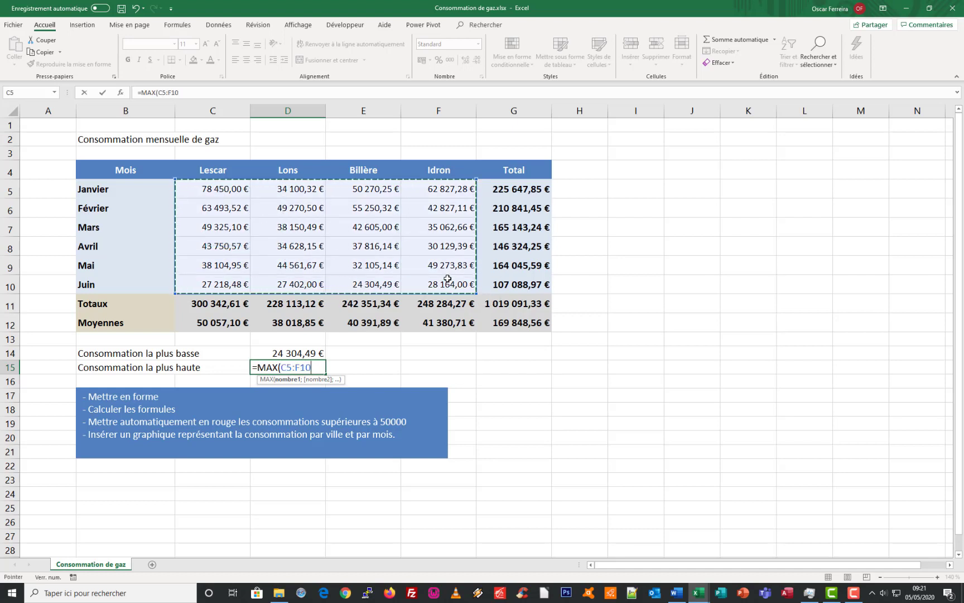
{"action": "key", "text": "Return"}
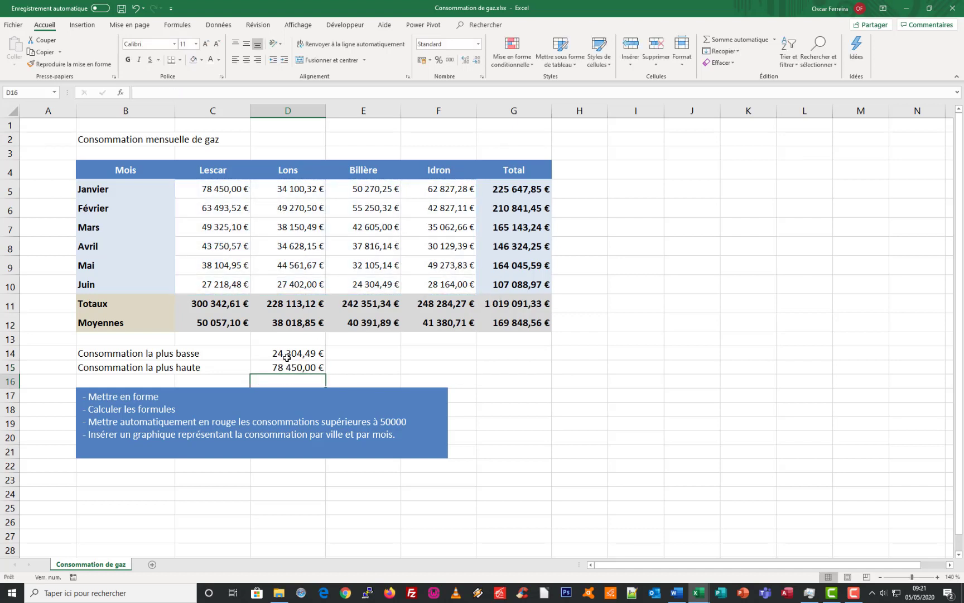
Give the lowest and highest consumption labels in B14:C15 a dark blue fill and white text
{"action": "left_click_drag", "start_coordinate": [118, 355], "coordinate": [218, 367]}
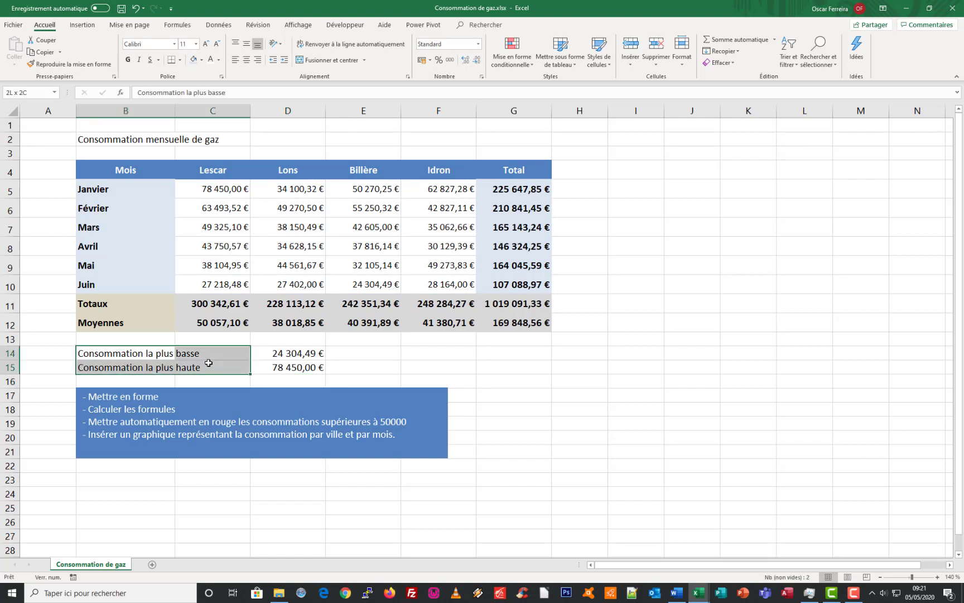
{"action": "left_click", "coordinate": [201, 60]}
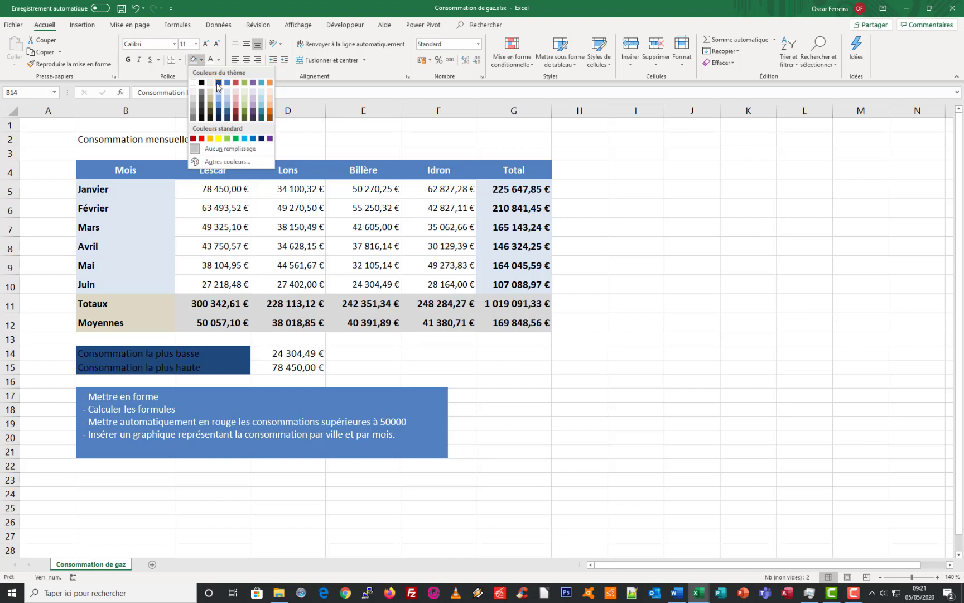
{"action": "left_click", "coordinate": [220, 112]}
{"action": "left_click", "coordinate": [209, 60]}
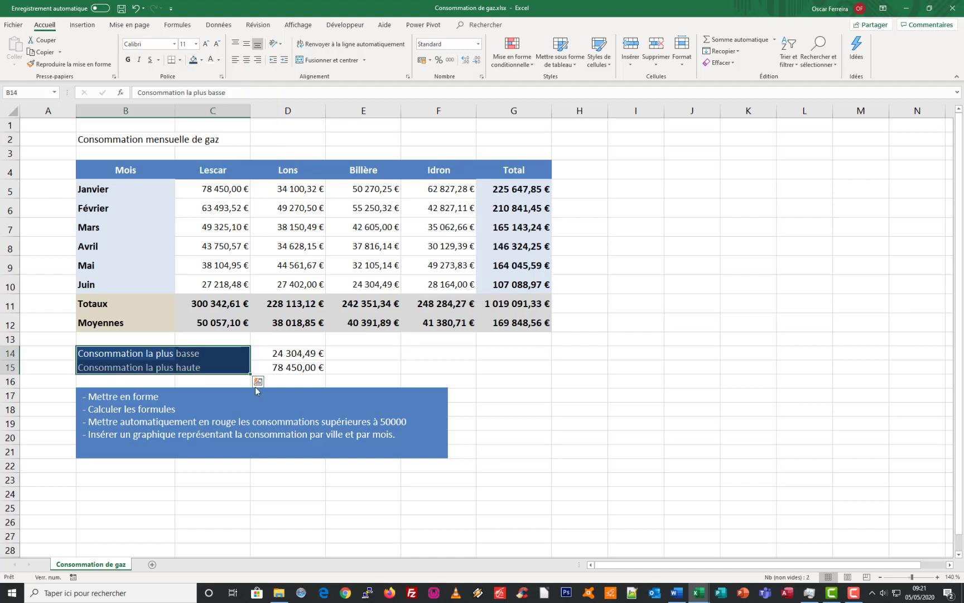
Make the lowest and highest consumption values in D14:D15 bold with a light grey fill
{"action": "left_click_drag", "start_coordinate": [271, 353], "coordinate": [272, 367]}
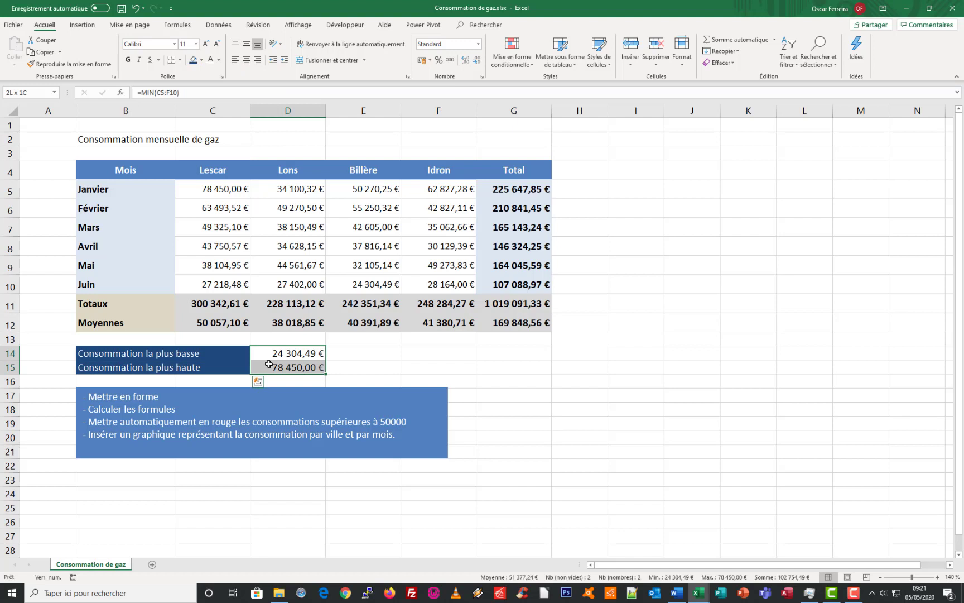
{"action": "left_click", "coordinate": [128, 59]}
{"action": "left_click", "coordinate": [202, 60]}
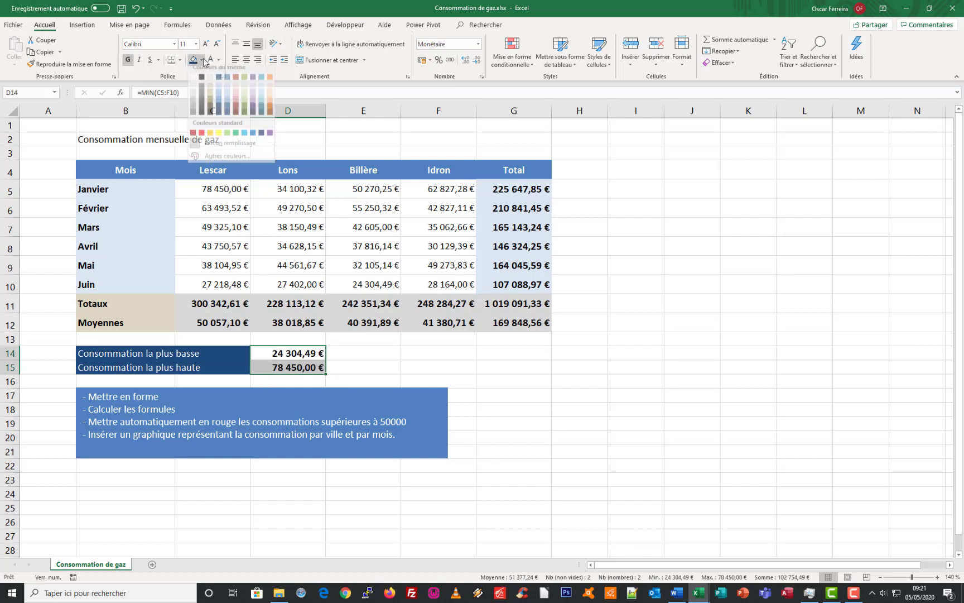
{"action": "left_click", "coordinate": [194, 99]}
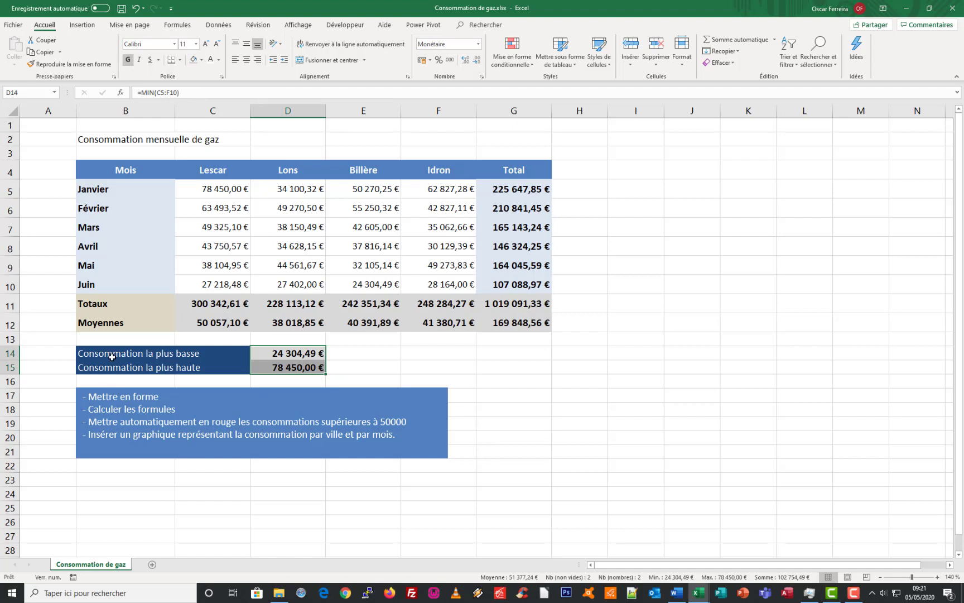
Apply all borders to the lowest and highest consumption block in B14:D15
{"action": "left_click_drag", "start_coordinate": [112, 358], "coordinate": [302, 366]}
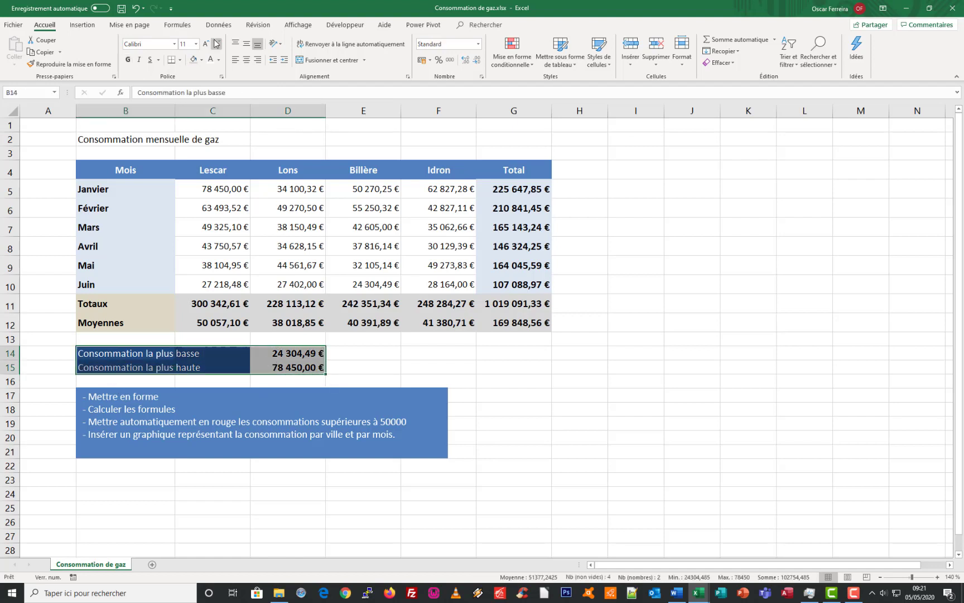
{"action": "left_click", "coordinate": [180, 60]}
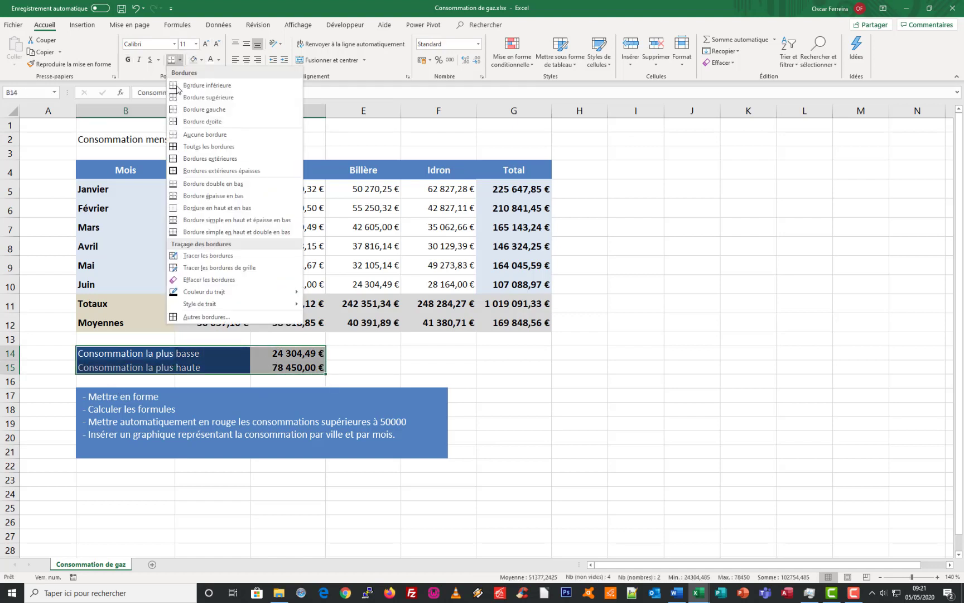
{"action": "left_click", "coordinate": [195, 147]}
{"action": "left_click", "coordinate": [261, 352]}
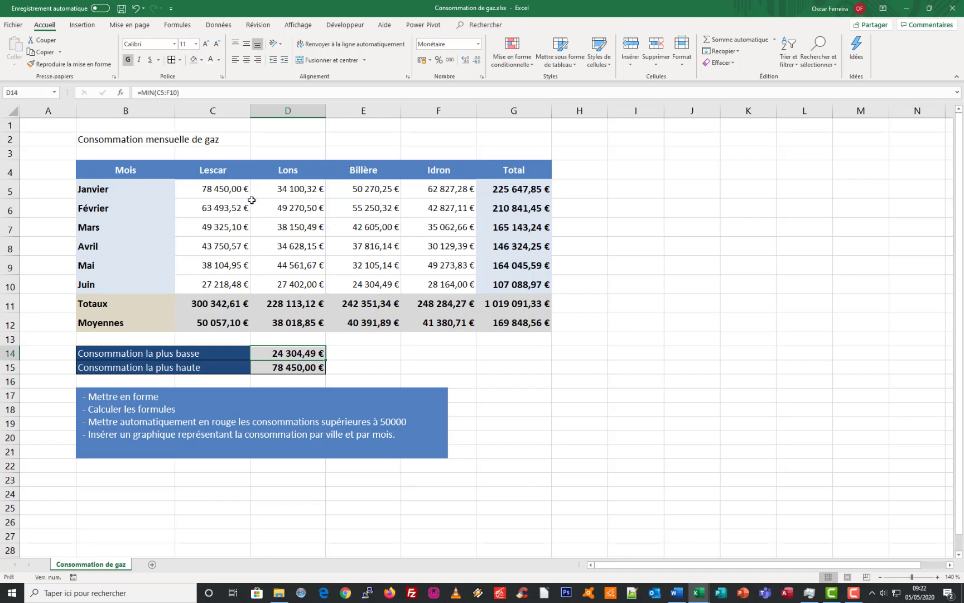
Open the detailed border settings for the table B4:G12 and add an outline border
{"action": "left_click_drag", "start_coordinate": [125, 167], "coordinate": [489, 319]}
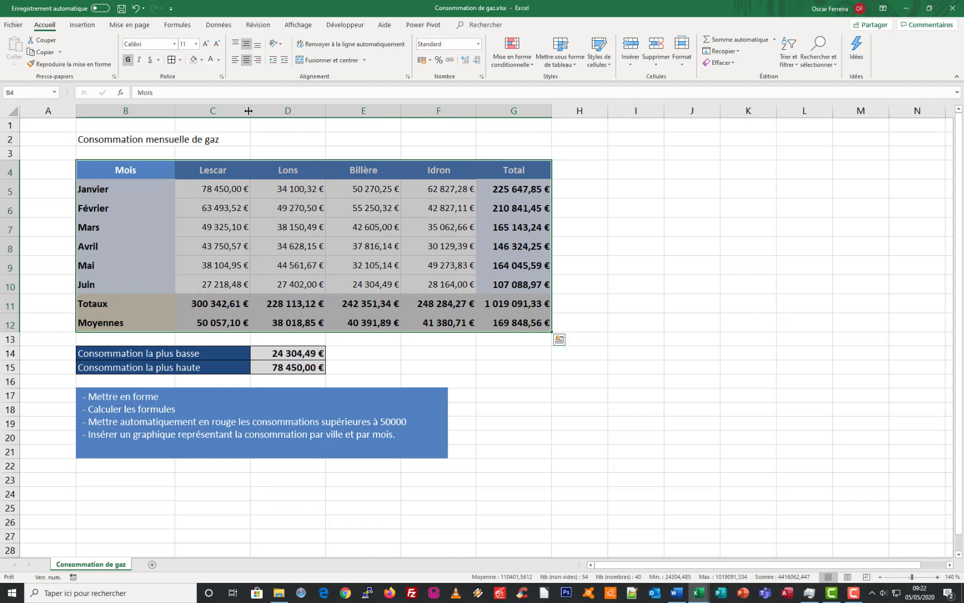
{"action": "left_click", "coordinate": [180, 59]}
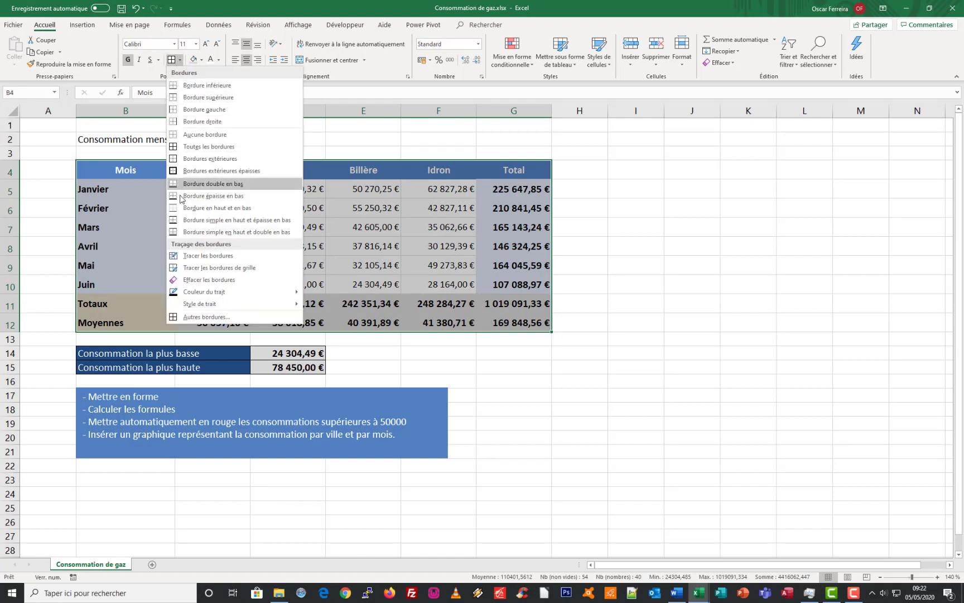
{"action": "left_click", "coordinate": [207, 317]}
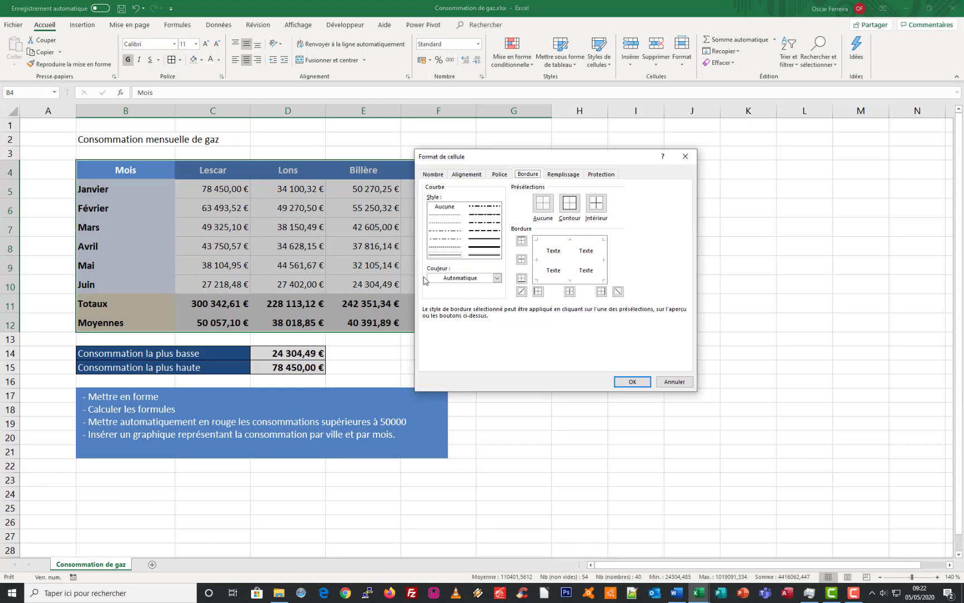
{"action": "left_click_drag", "start_coordinate": [531, 163], "coordinate": [563, 173]}
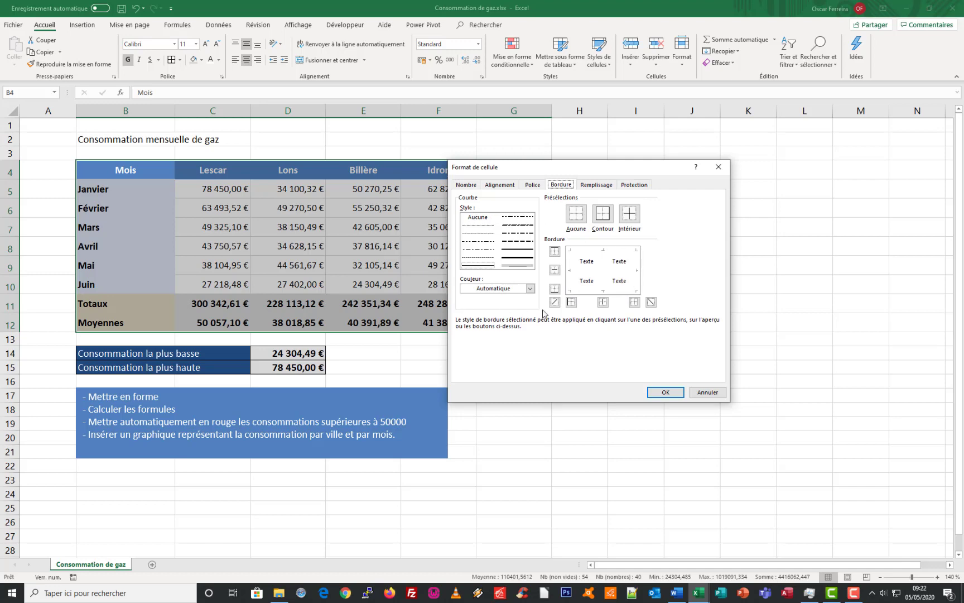
{"action": "left_click_drag", "start_coordinate": [558, 174], "coordinate": [583, 162]}
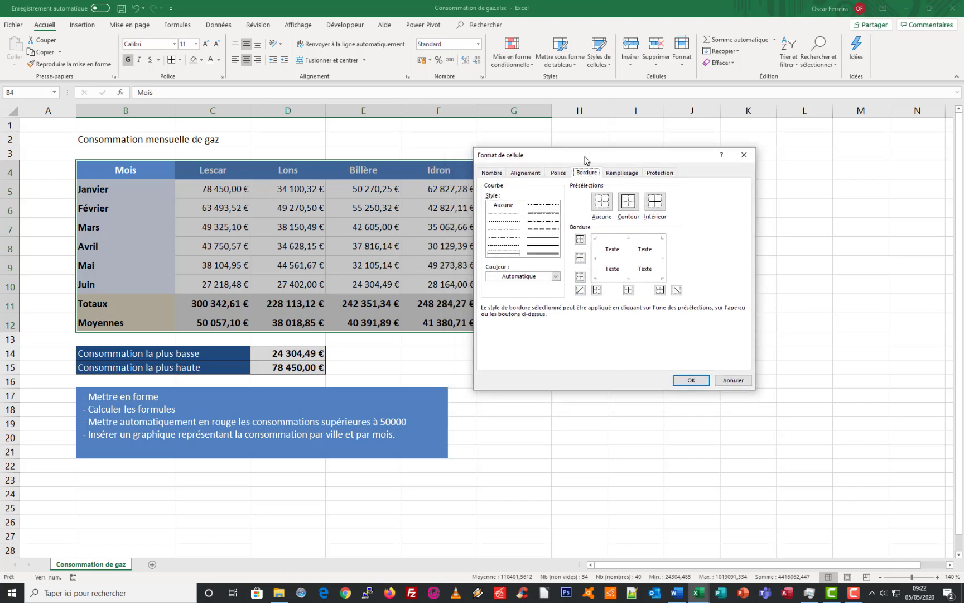
{"action": "left_click", "coordinate": [630, 202]}
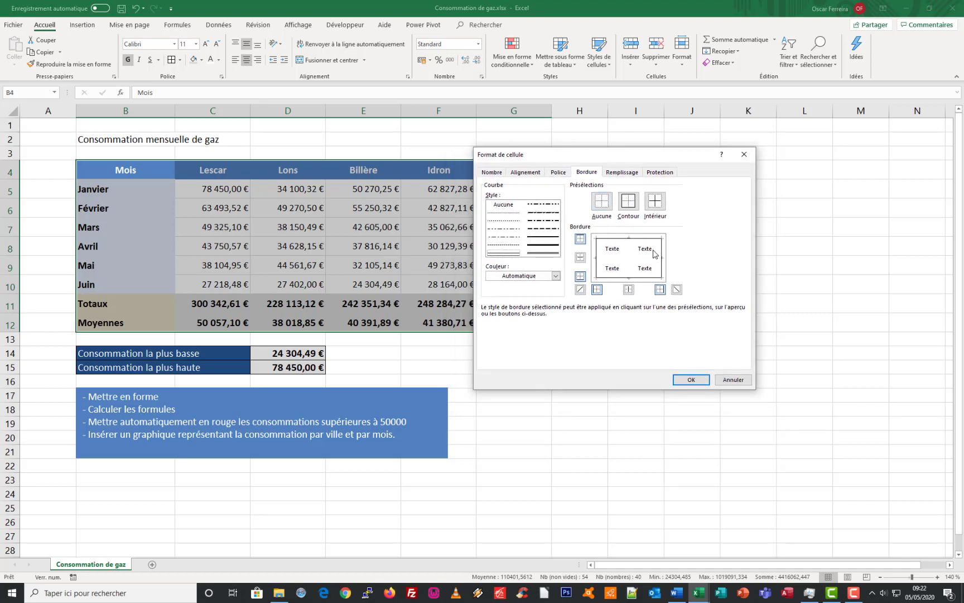
Try removing and restoring the table's top and bottom borders in the border settings
{"action": "left_click", "coordinate": [580, 240]}
{"action": "left_click", "coordinate": [581, 240]}
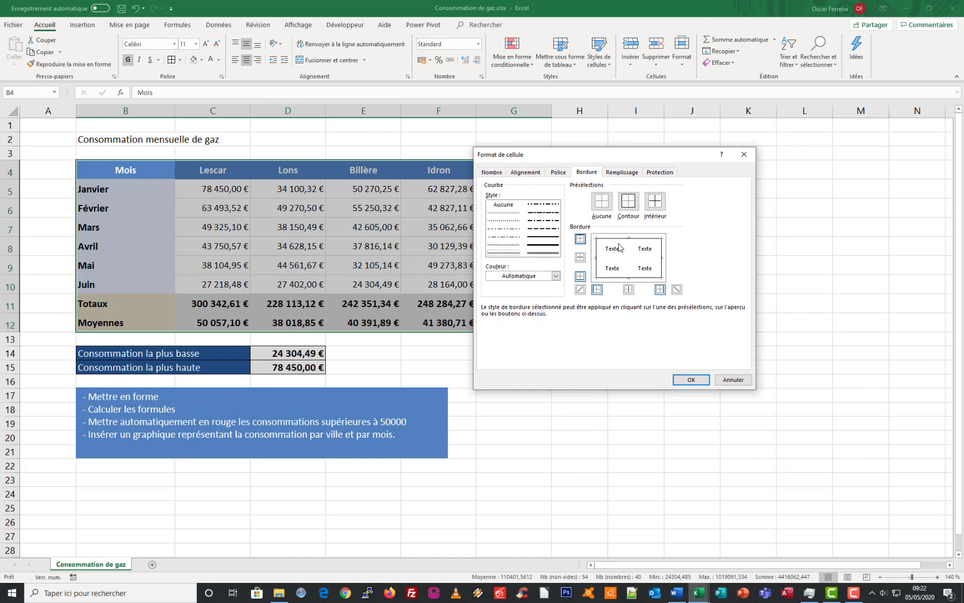
{"action": "left_click", "coordinate": [580, 240]}
{"action": "left_click", "coordinate": [580, 240]}
{"action": "left_click", "coordinate": [581, 277]}
{"action": "left_click", "coordinate": [580, 277]}
{"action": "left_click", "coordinate": [616, 238]}
{"action": "left_click", "coordinate": [617, 240]}
{"action": "left_click", "coordinate": [617, 240]}
{"action": "left_click", "coordinate": [616, 242]}
Add inside horizontal borders to the table B4:G12 and apply the border settings
{"action": "left_click", "coordinate": [580, 257]}
{"action": "left_click", "coordinate": [629, 261]}
{"action": "left_click", "coordinate": [629, 261]}
{"action": "left_click", "coordinate": [613, 259]}
{"action": "left_click", "coordinate": [690, 380]}
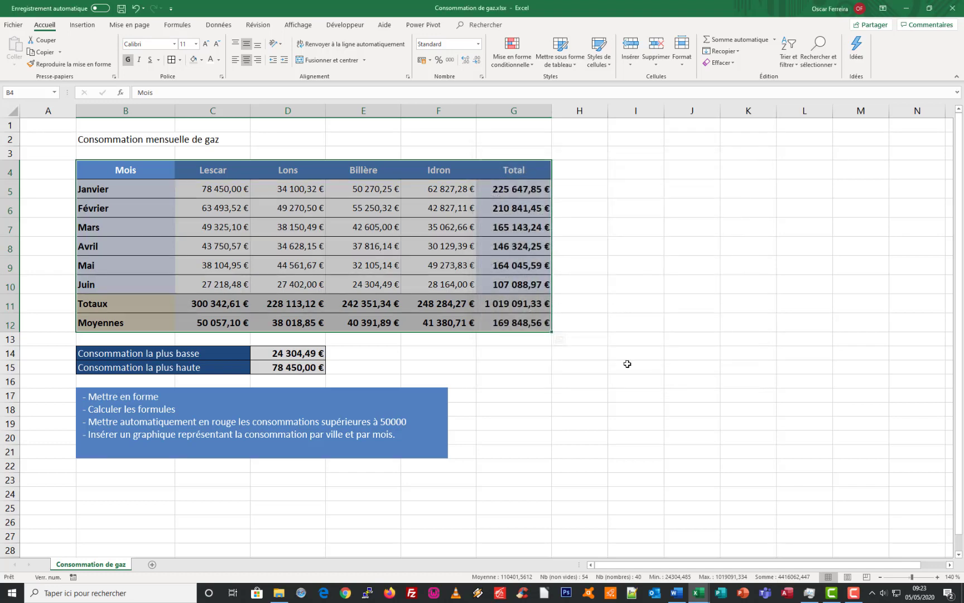
{"action": "left_click", "coordinate": [346, 253]}
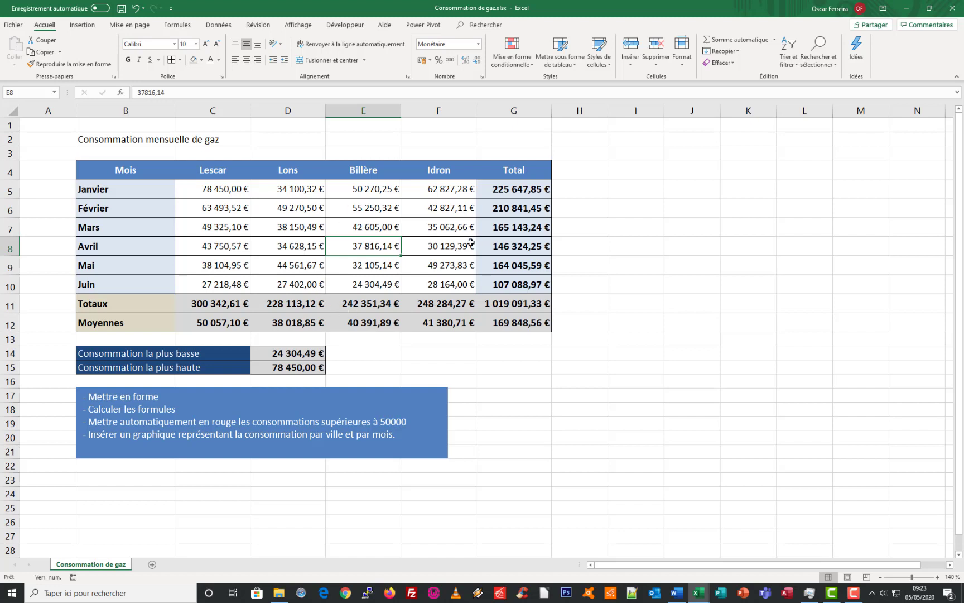
Increase the font size of the header row B4:G4 to 14
{"action": "left_click_drag", "start_coordinate": [97, 170], "coordinate": [502, 175]}
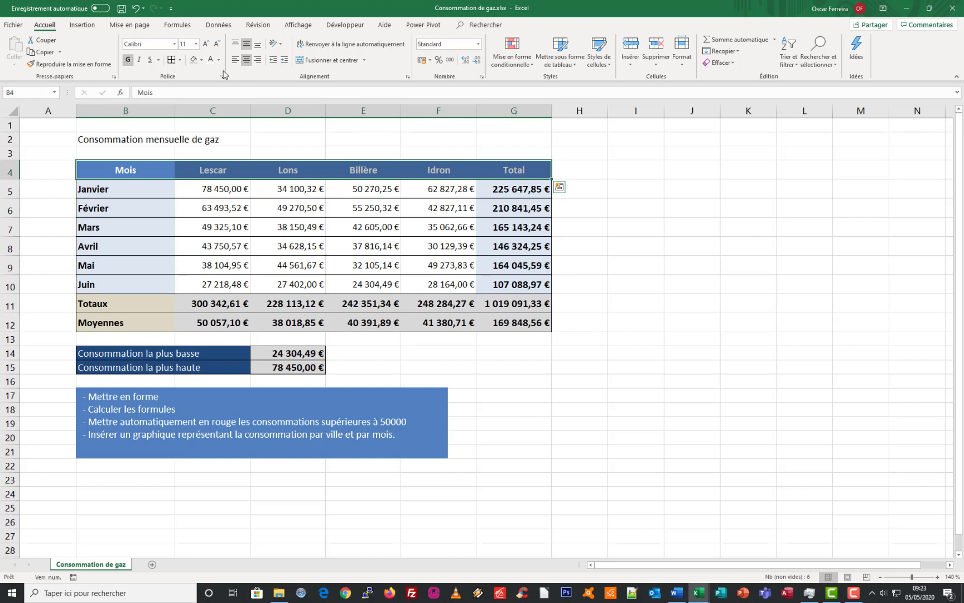
{"action": "left_click", "coordinate": [206, 44]}
{"action": "left_click", "coordinate": [206, 44]}
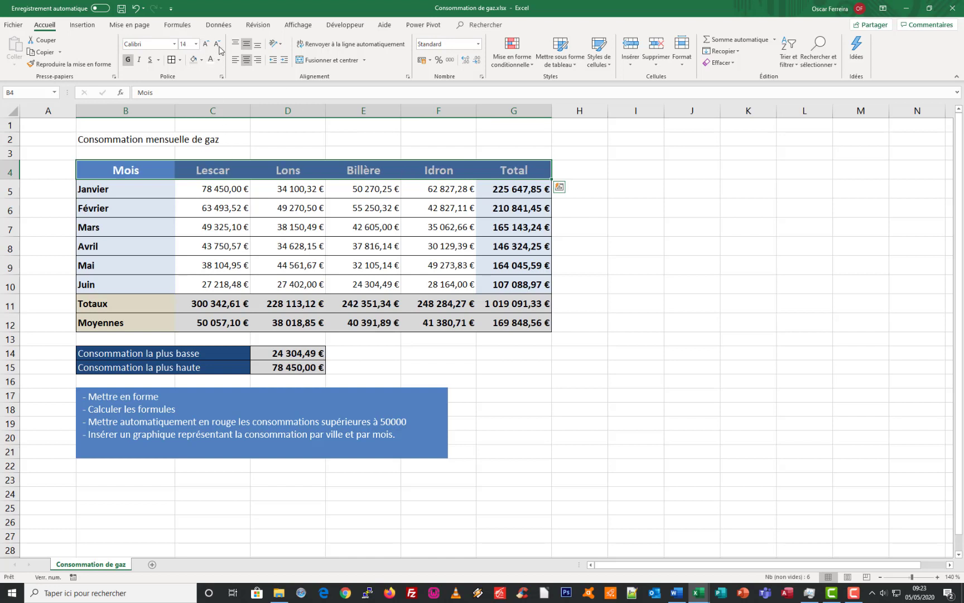
{"action": "left_click", "coordinate": [218, 45]}
{"action": "left_click", "coordinate": [206, 45]}
Merge and center the title Consommation mensuelle de gaz across B2:G2 and make it bold
{"action": "left_click_drag", "start_coordinate": [82, 140], "coordinate": [506, 141]}
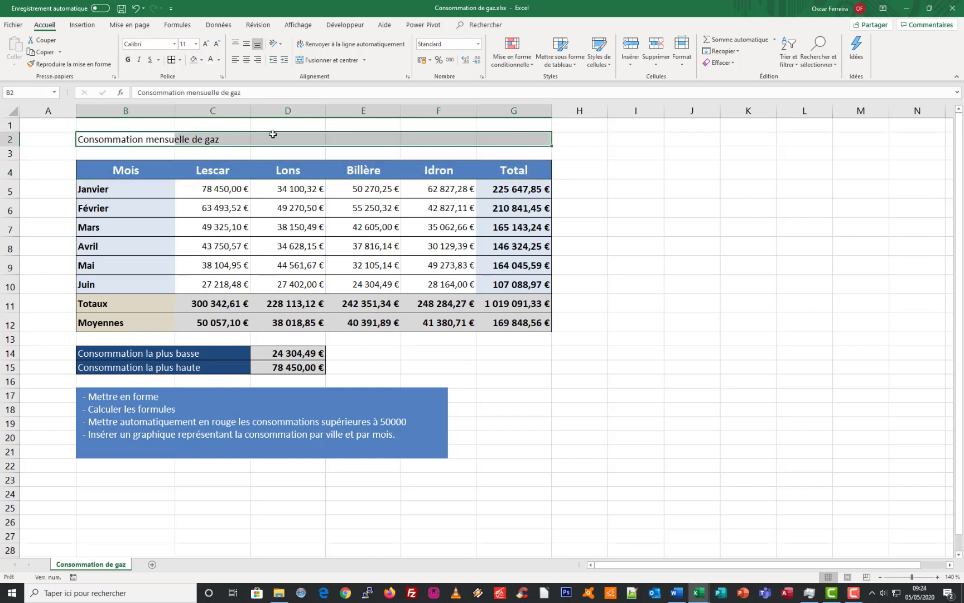
{"action": "left_click", "coordinate": [319, 60]}
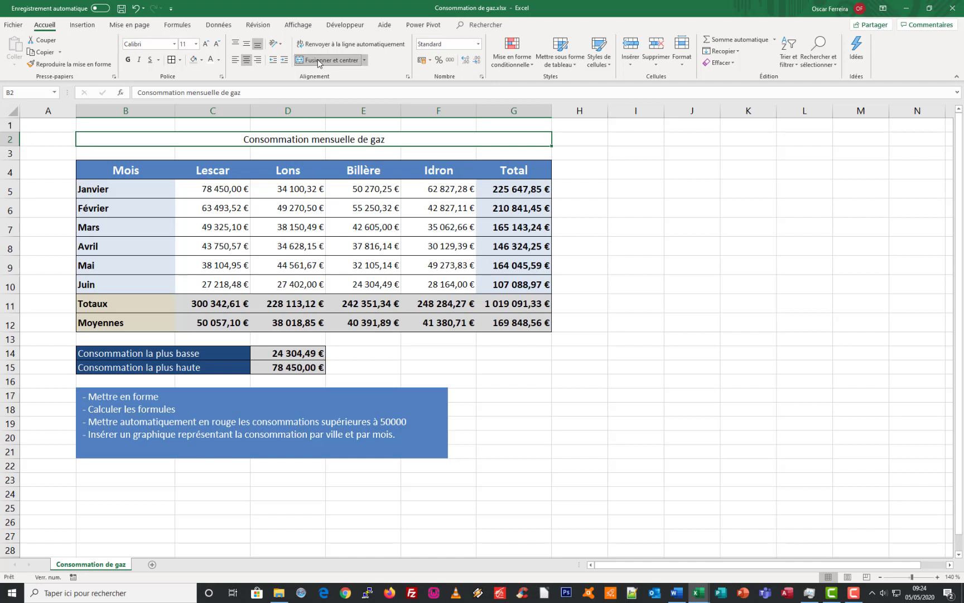
{"action": "left_click", "coordinate": [128, 60]}
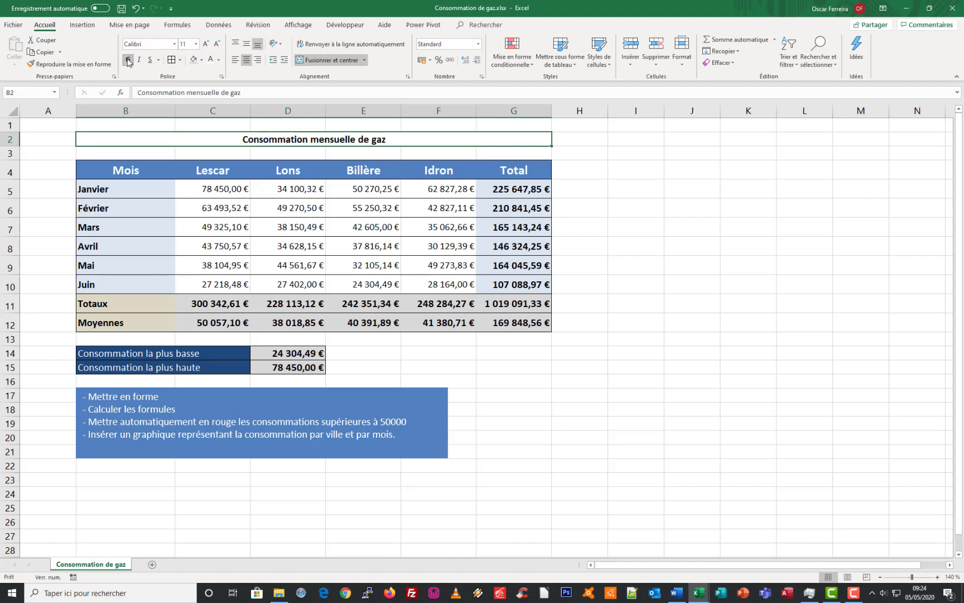
Set the title's font size to 18 and center it vertically in a slightly taller row 2
{"action": "left_click", "coordinate": [206, 45]}
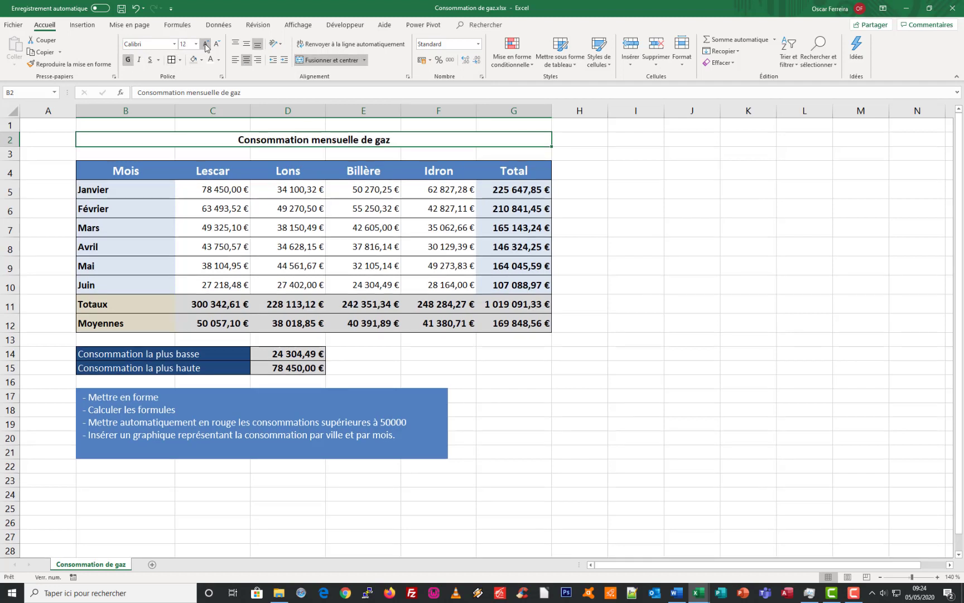
{"action": "left_click", "coordinate": [206, 45]}
{"action": "left_click", "coordinate": [206, 45]}
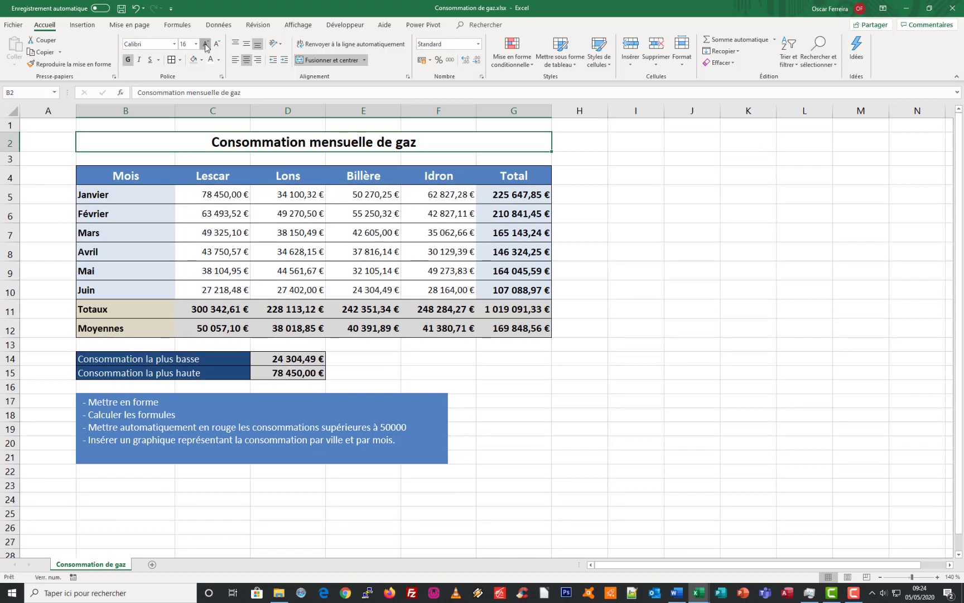
{"action": "left_click", "coordinate": [206, 44]}
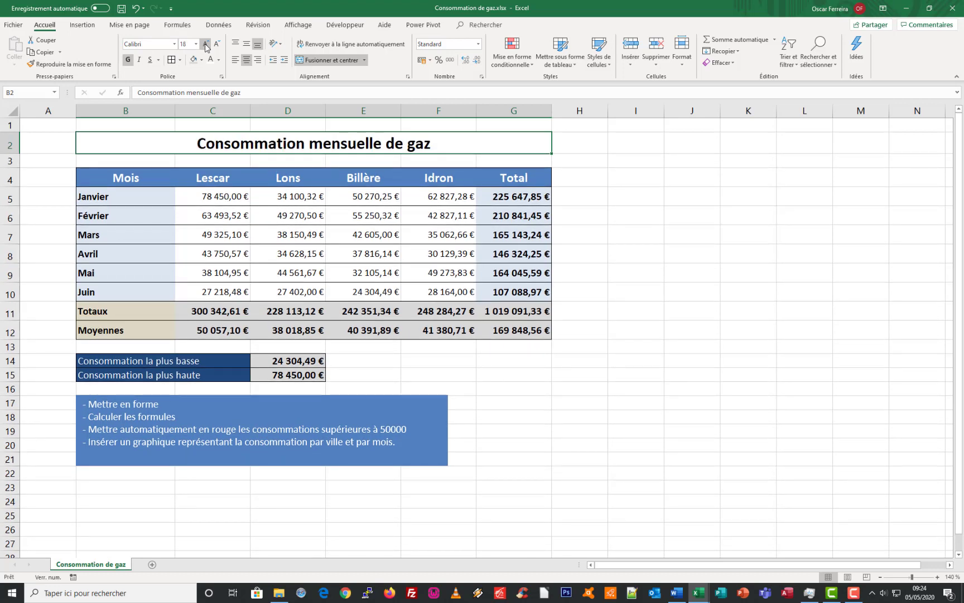
{"action": "left_click", "coordinate": [247, 48]}
{"action": "left_click_drag", "start_coordinate": [13, 153], "coordinate": [13, 156]}
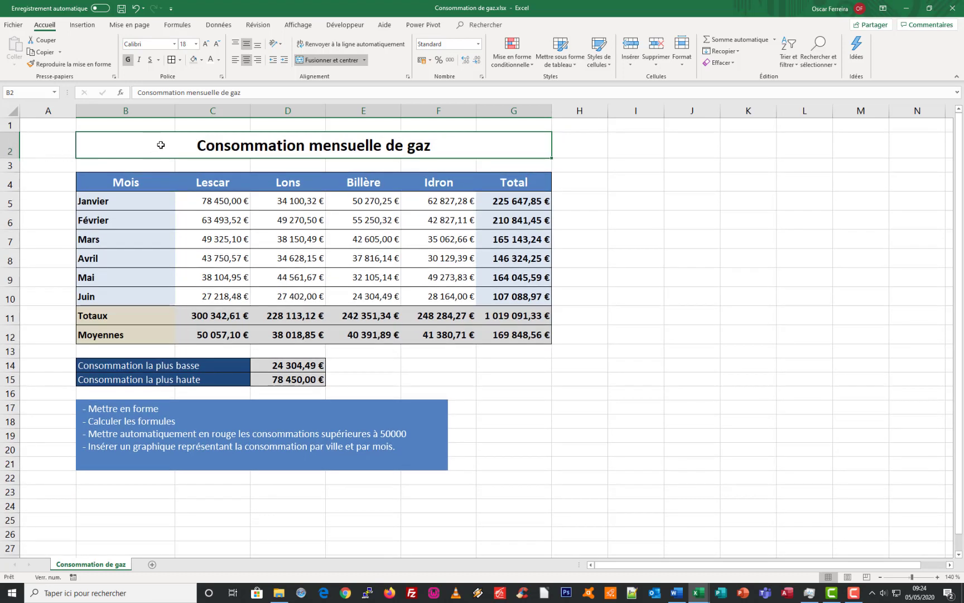
Give the merged title cell B2 a dark blue fill and white text
{"action": "left_click", "coordinate": [193, 60]}
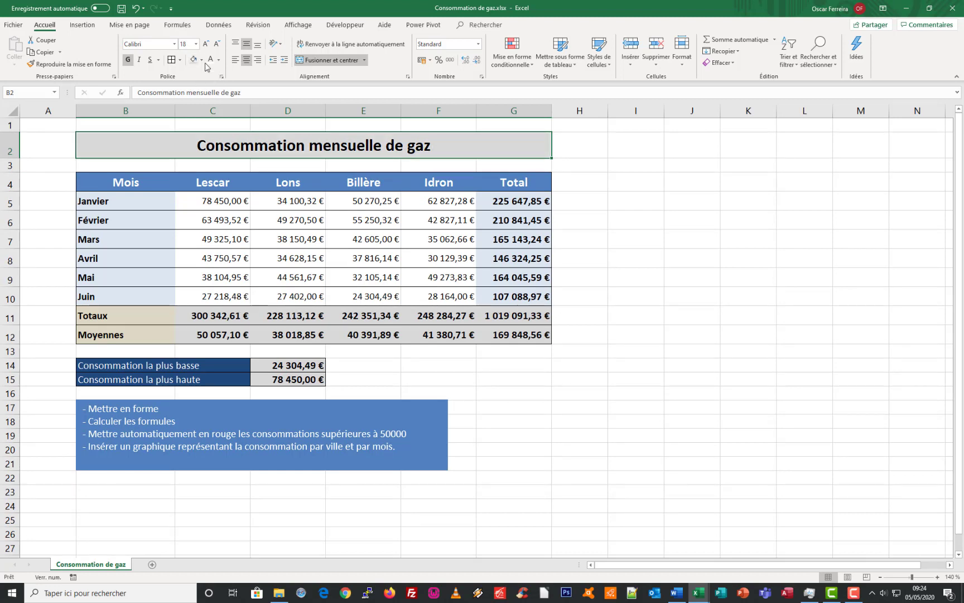
{"action": "left_click", "coordinate": [201, 60]}
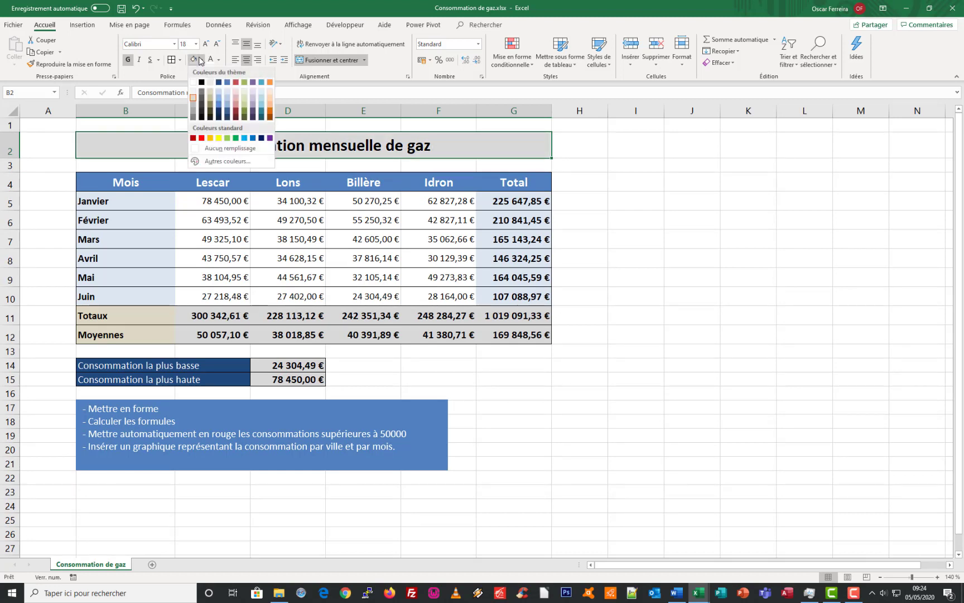
{"action": "left_click", "coordinate": [219, 84]}
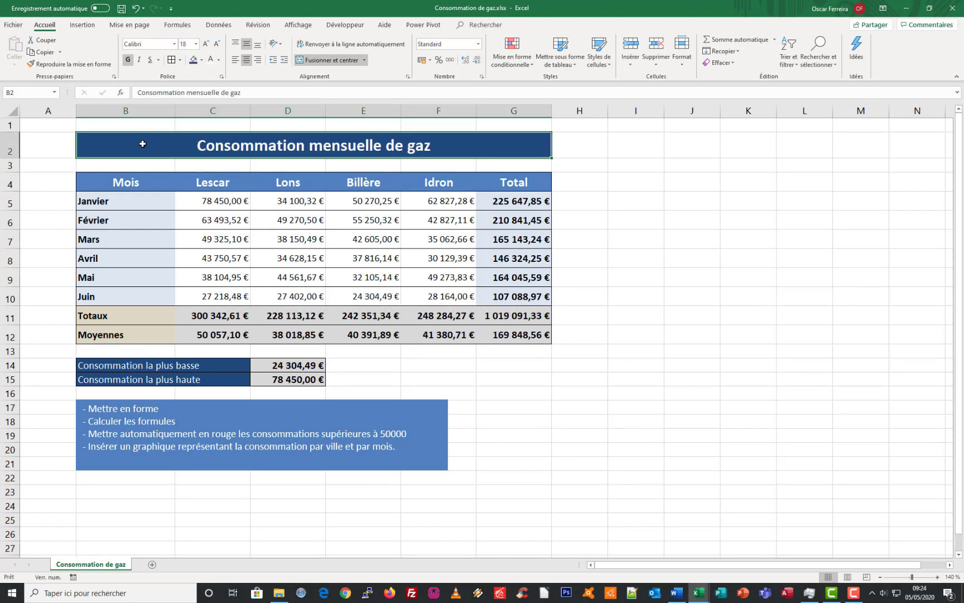
{"action": "left_click", "coordinate": [362, 258]}
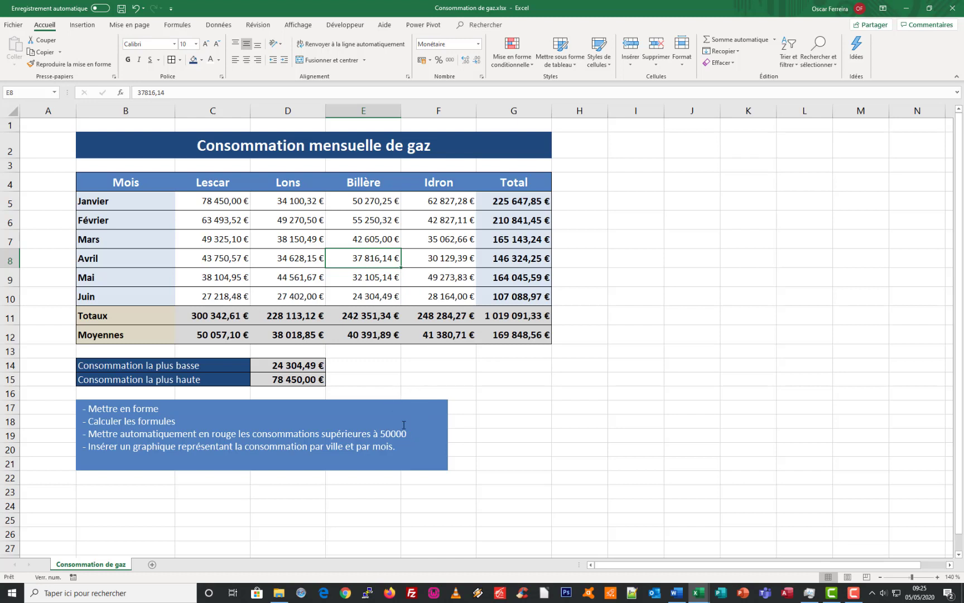
Start a conditional formatting rule on C5:F10 for values greater than 50000
{"action": "left_click_drag", "start_coordinate": [219, 201], "coordinate": [428, 296]}
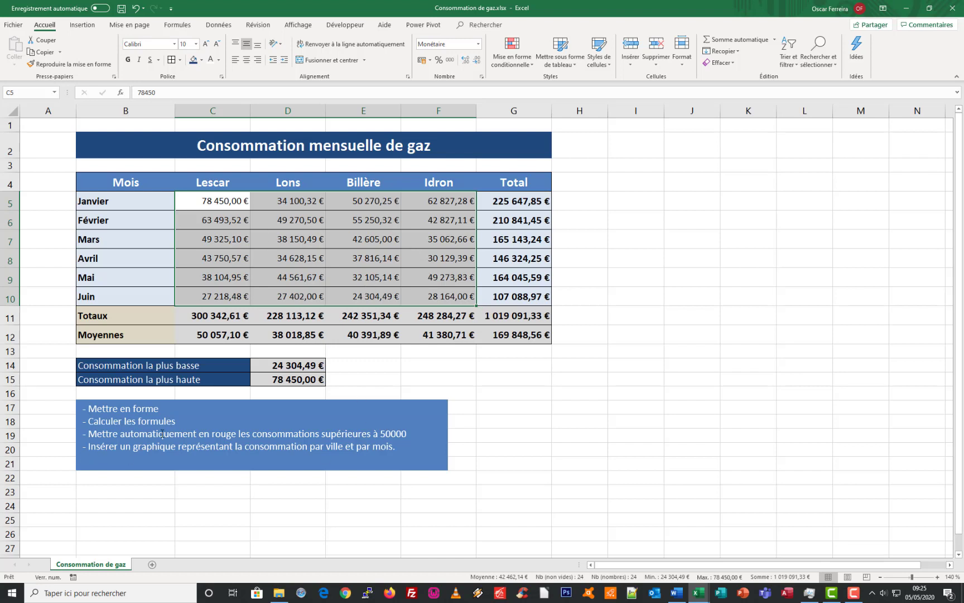
{"action": "left_click", "coordinate": [256, 277]}
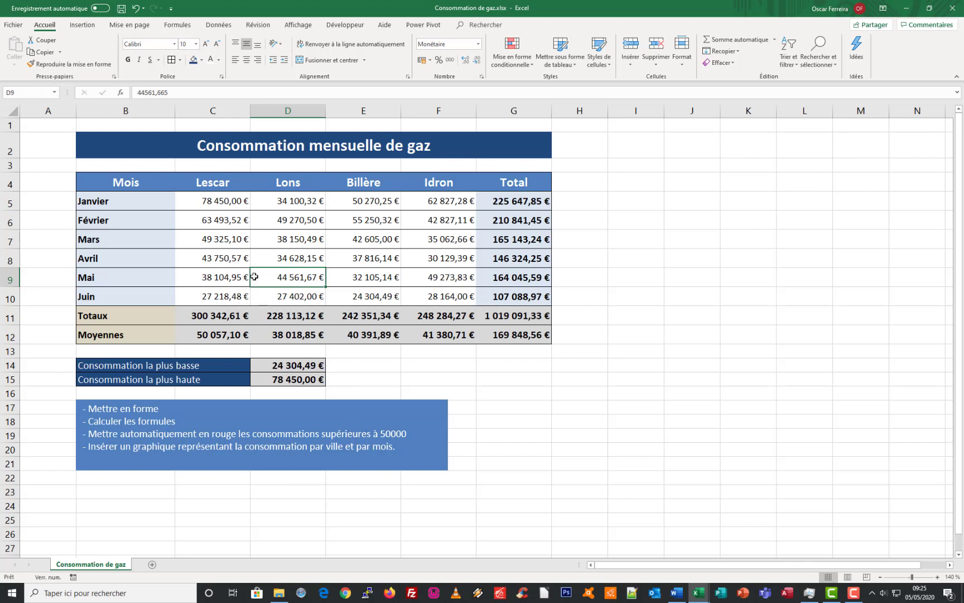
{"action": "left_click_drag", "start_coordinate": [212, 201], "coordinate": [419, 295]}
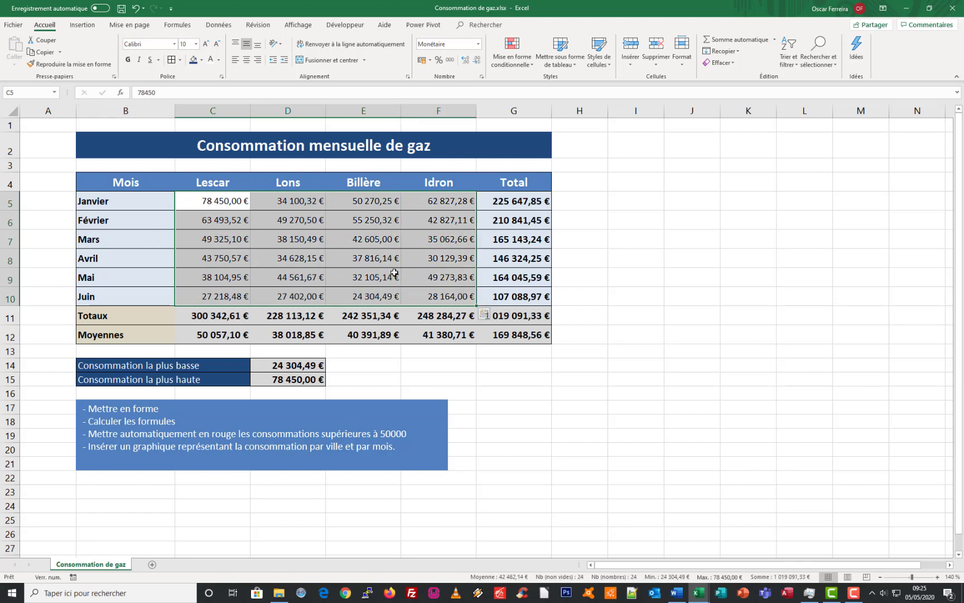
{"action": "left_click", "coordinate": [531, 64]}
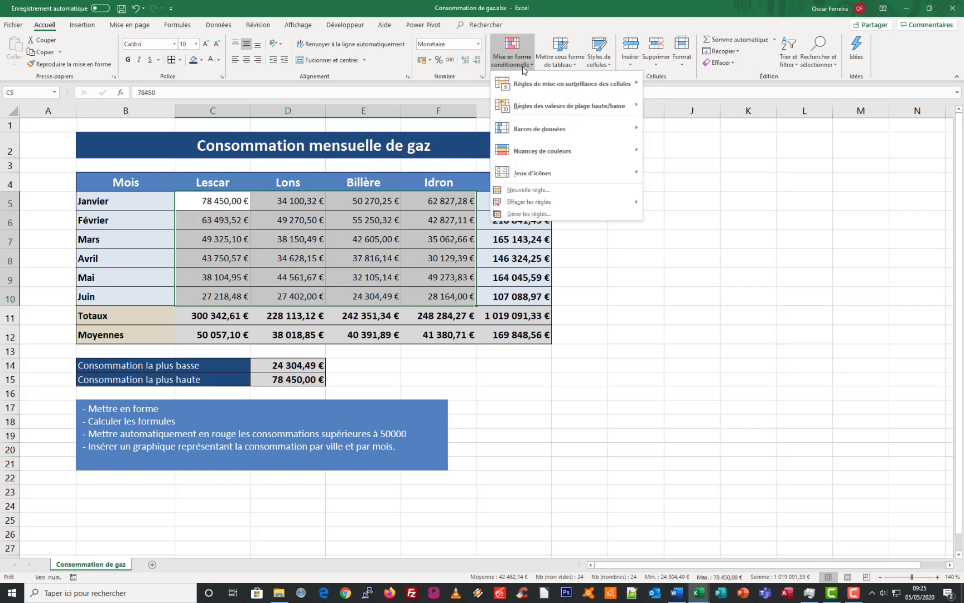
{"action": "mouse_move", "coordinate": [521, 86]}
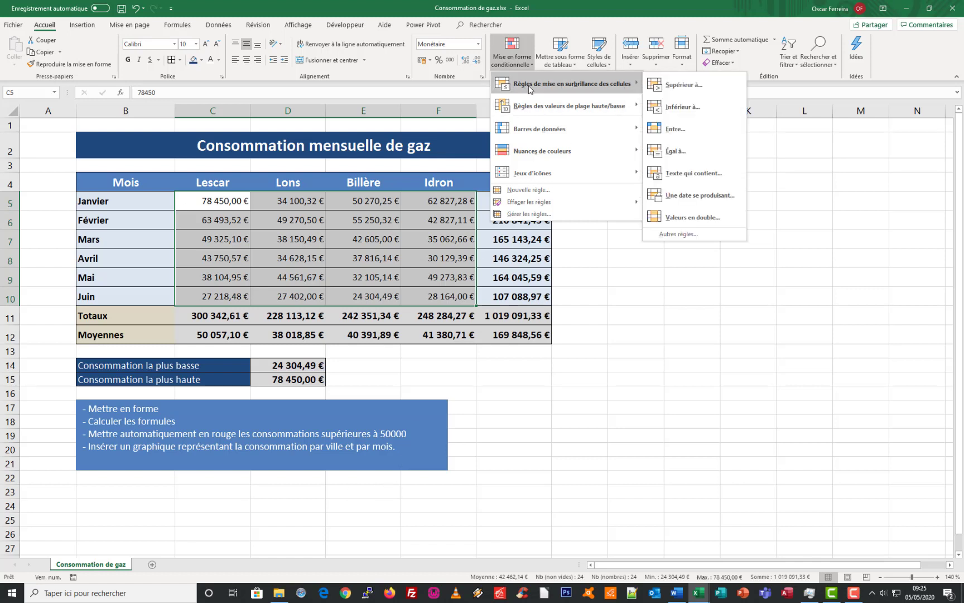
{"action": "left_click", "coordinate": [681, 86]}
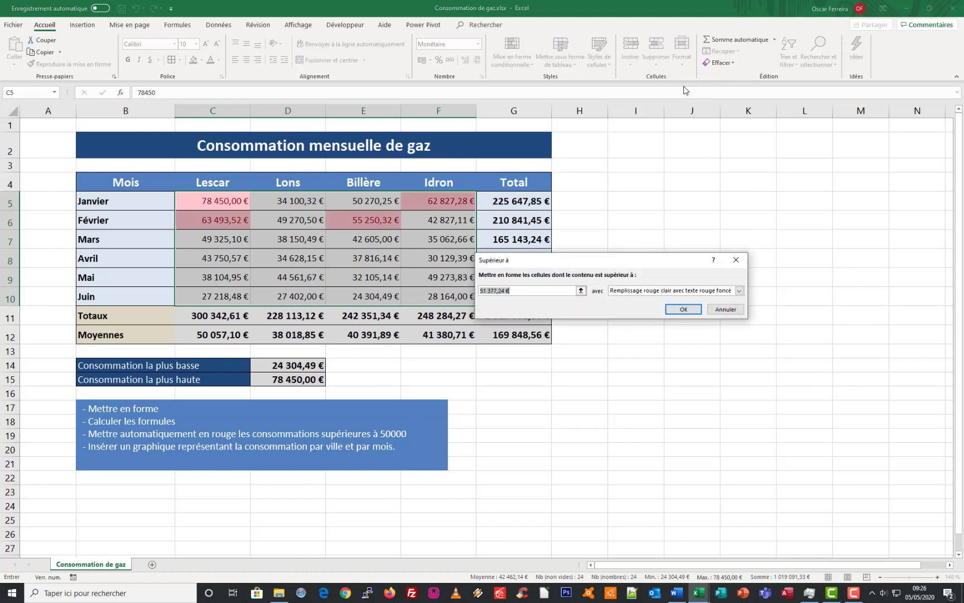
{"action": "left_click_drag", "start_coordinate": [597, 264], "coordinate": [654, 191]}
{"action": "left_click", "coordinate": [586, 221]}
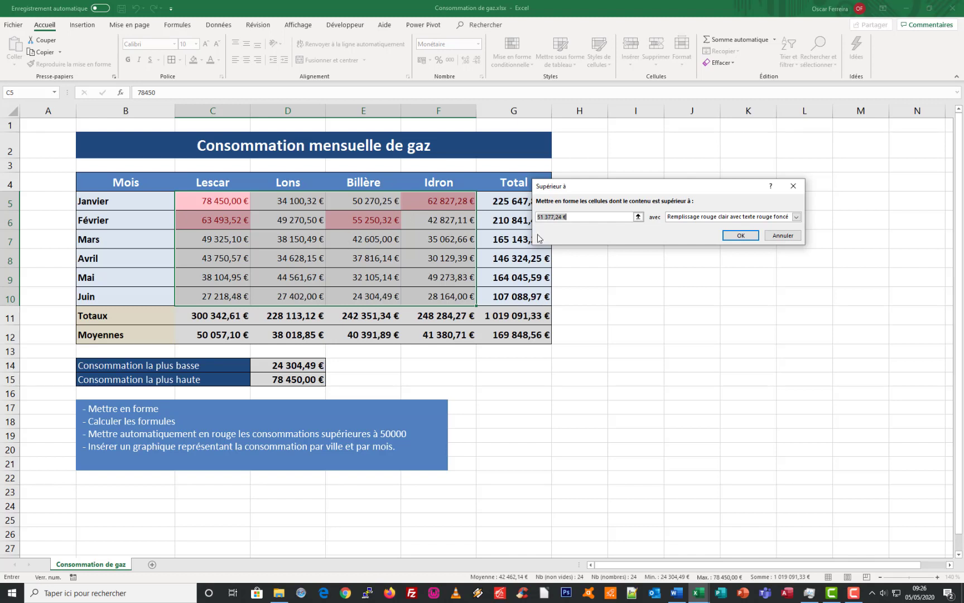
{"action": "left_click_drag", "start_coordinate": [576, 217], "coordinate": [526, 220]}
{"action": "type", "text": "52"}
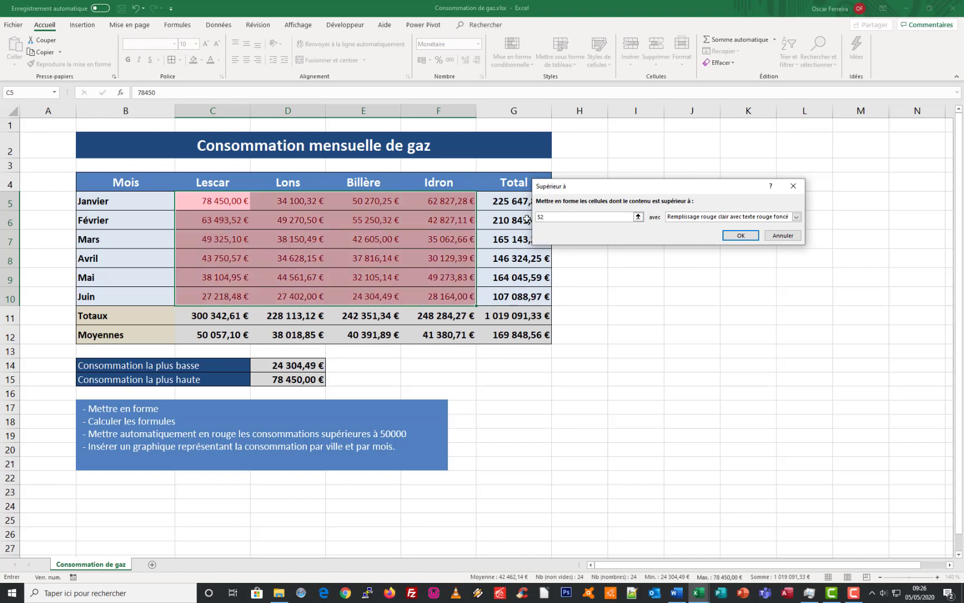
{"action": "type", "text": "0000"}
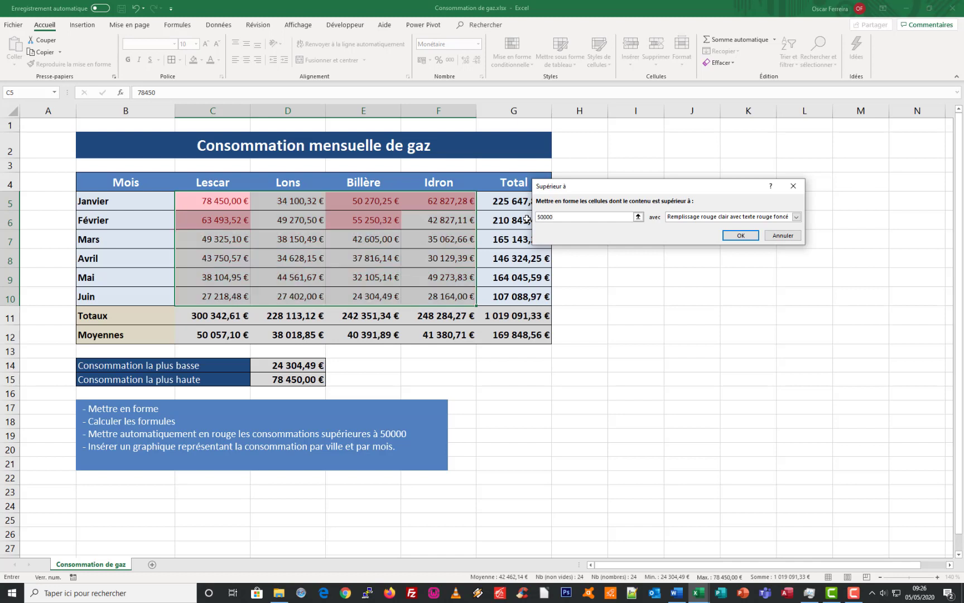
Try the green fill with dark green text and plain light red fill presets for the greater-than-50000 rule
{"action": "left_click", "coordinate": [797, 217]}
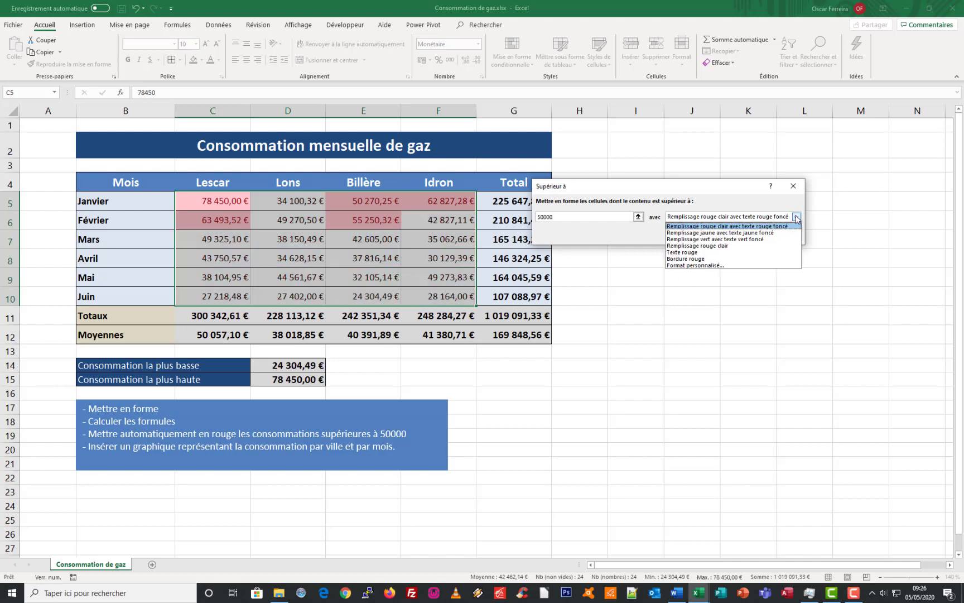
{"action": "left_click", "coordinate": [763, 233]}
{"action": "left_click", "coordinate": [764, 218]}
{"action": "left_click", "coordinate": [756, 239]}
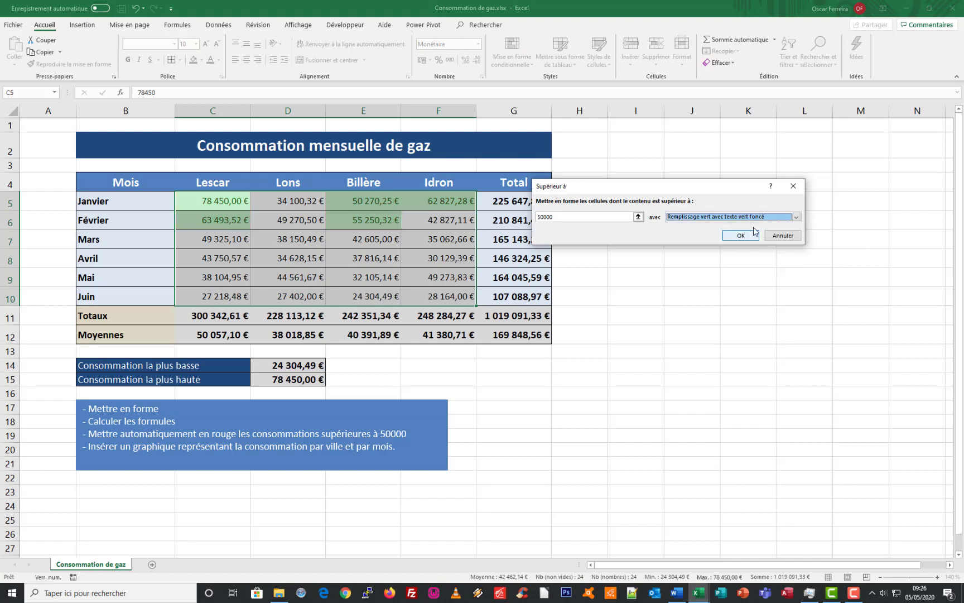
{"action": "left_click", "coordinate": [757, 218]}
{"action": "left_click", "coordinate": [743, 245]}
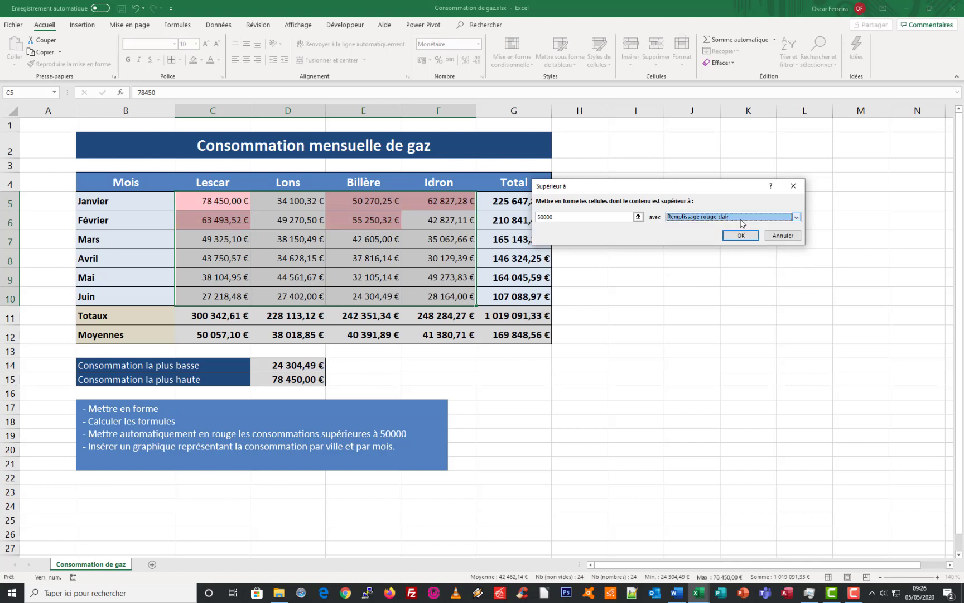
{"action": "left_click", "coordinate": [741, 219]}
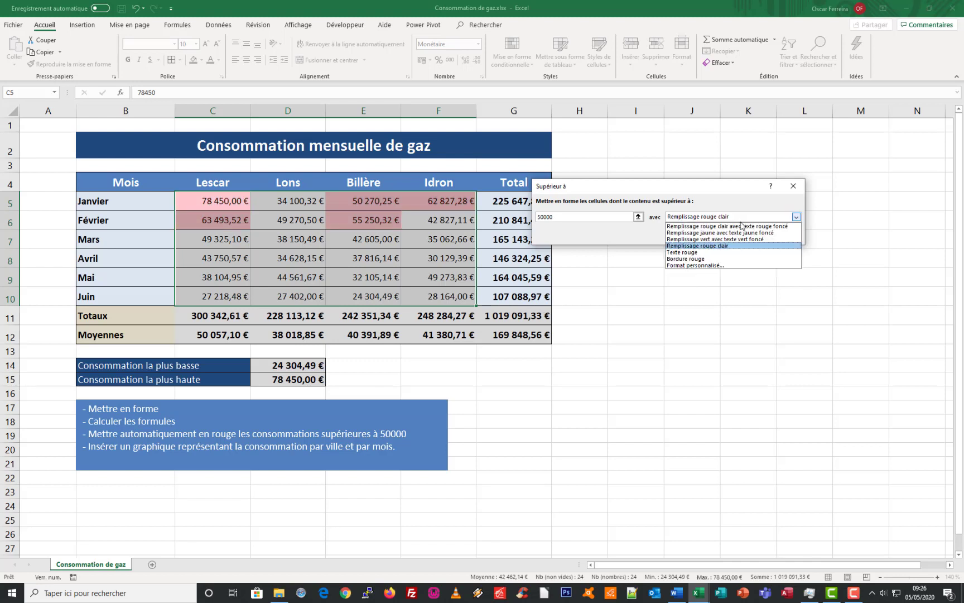
{"action": "left_click", "coordinate": [724, 226]}
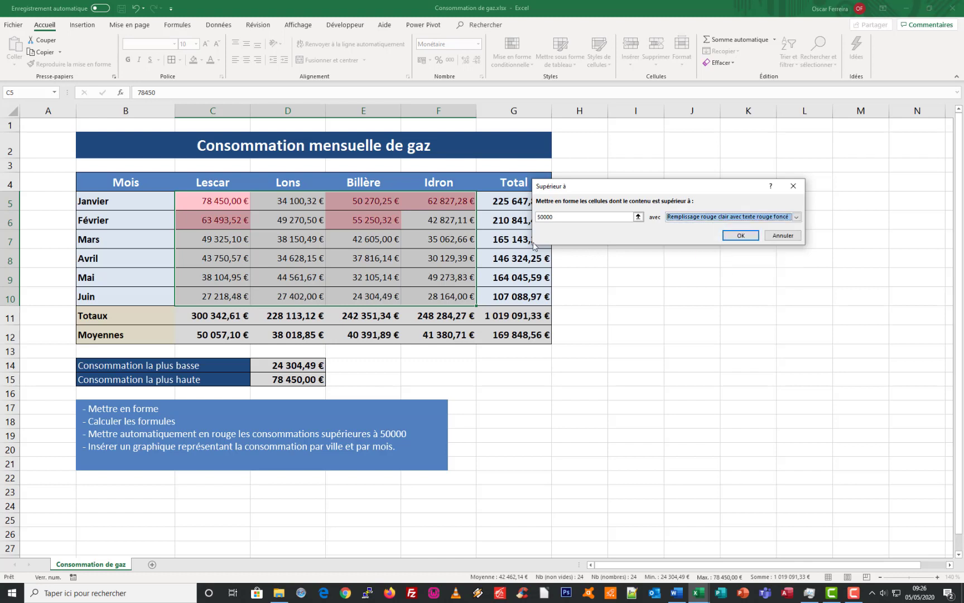
Try a custom format for the rule, looking through its font, border and fill options
{"action": "left_click", "coordinate": [693, 221]}
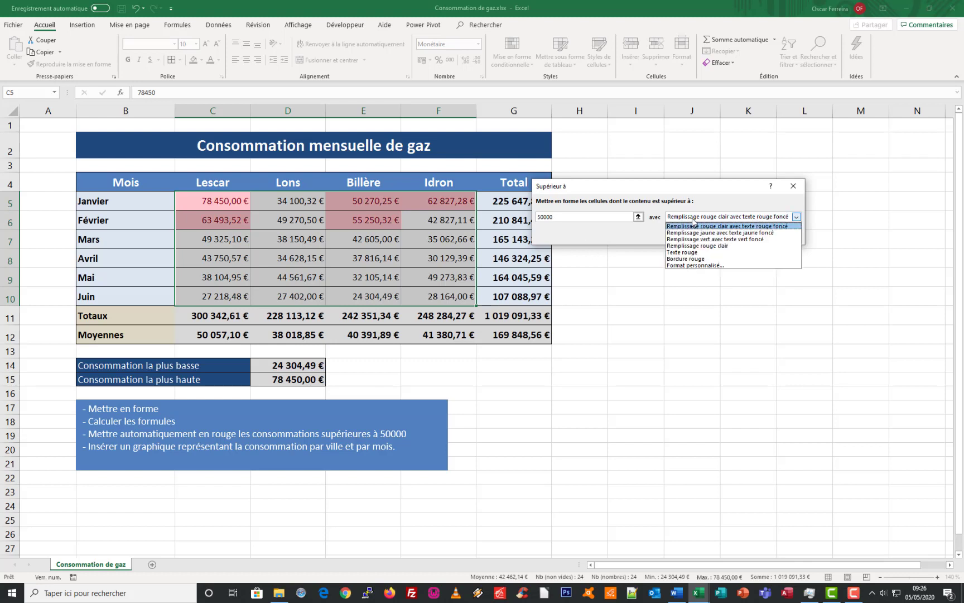
{"action": "left_click", "coordinate": [690, 265]}
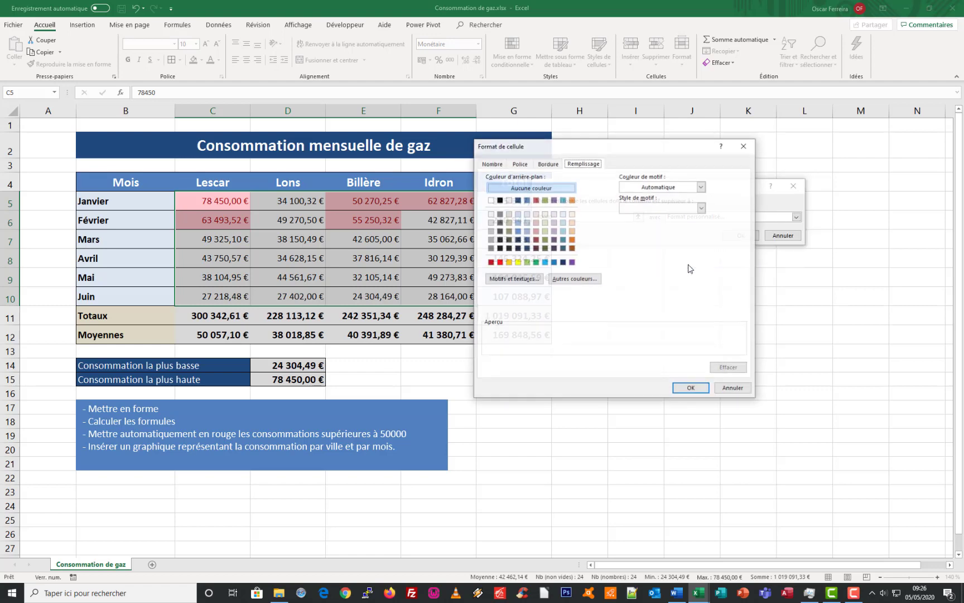
{"action": "left_click", "coordinate": [520, 165]}
{"action": "left_click", "coordinate": [548, 164]}
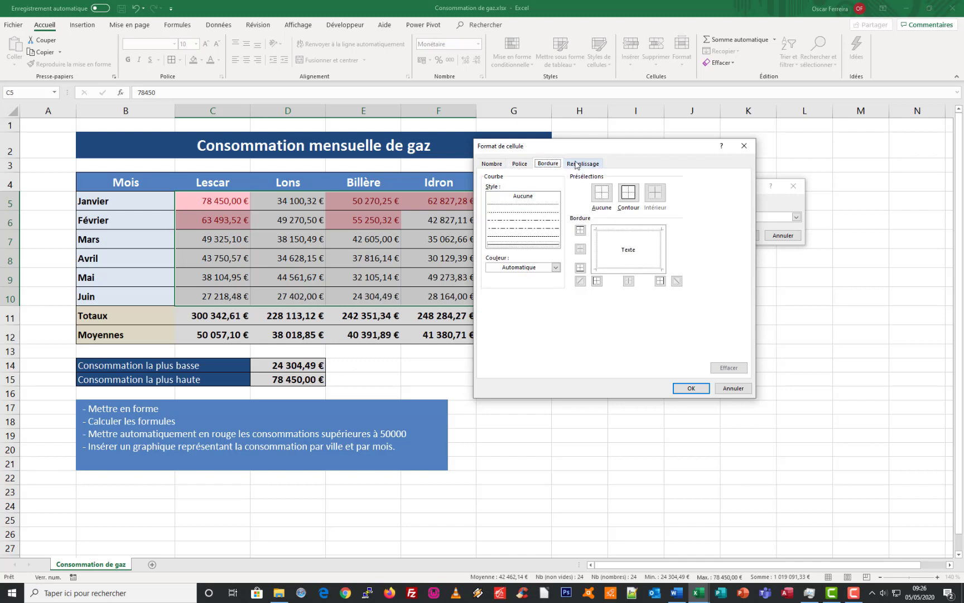
{"action": "left_click", "coordinate": [578, 165]}
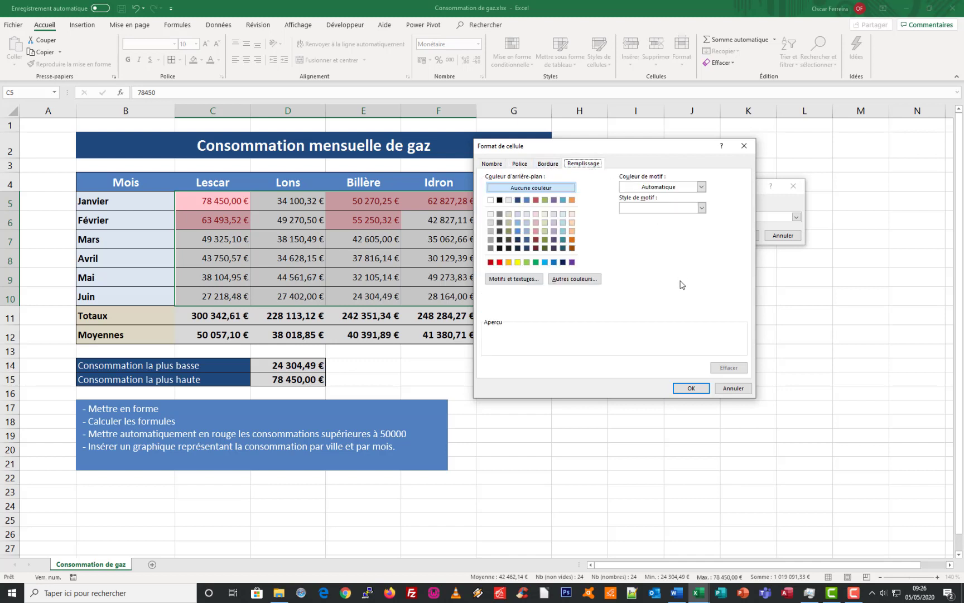
{"action": "left_click", "coordinate": [691, 387]}
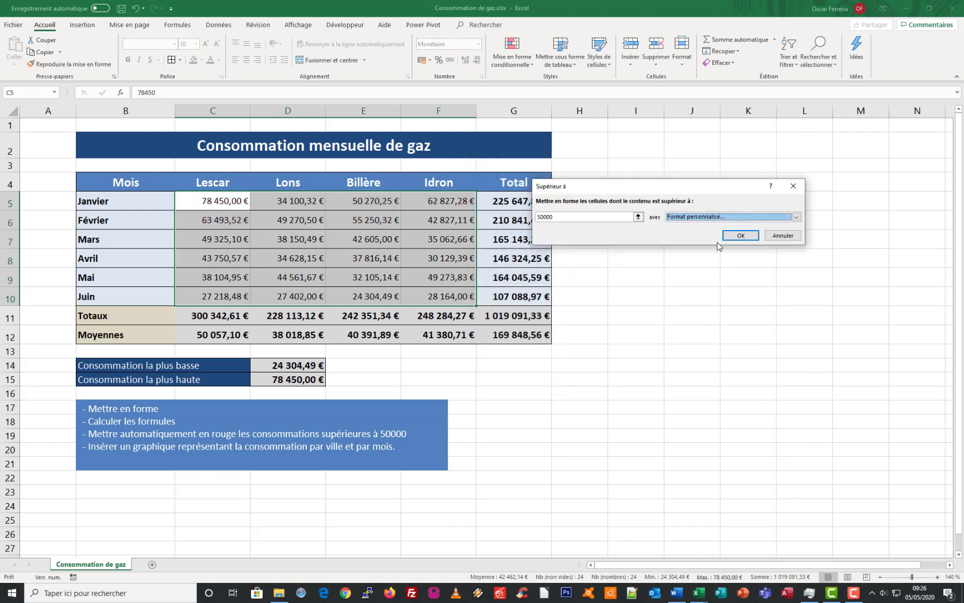
Apply the greater-than-50000 rule to C5:F10 with light red fill and dark red text
{"action": "left_click", "coordinate": [754, 217]}
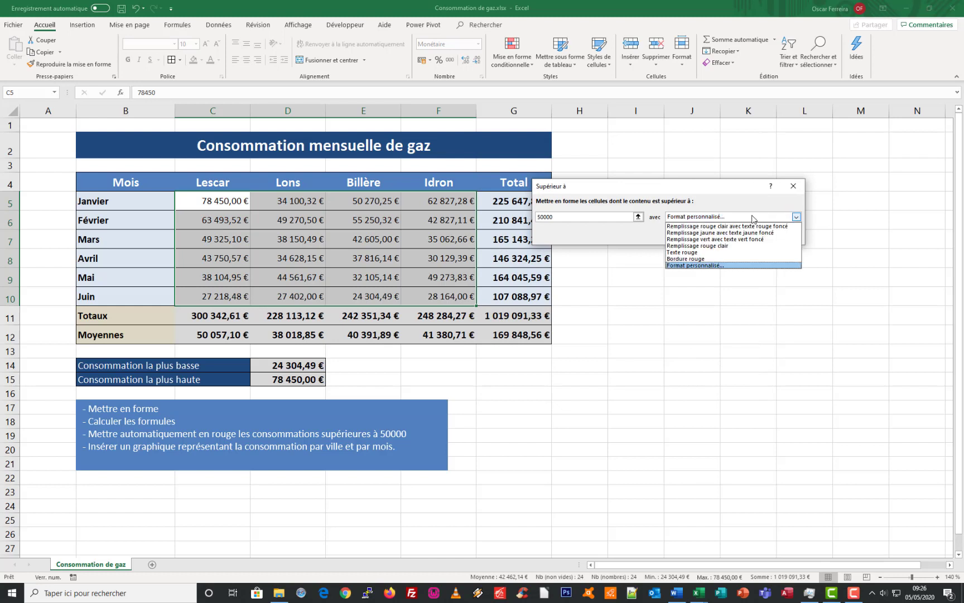
{"action": "left_click", "coordinate": [720, 226]}
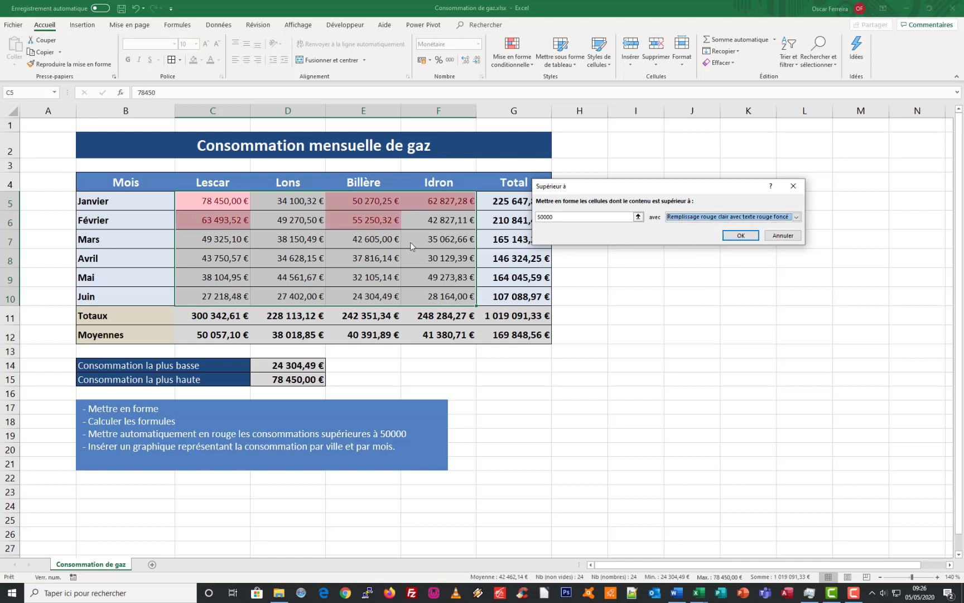
{"action": "left_click", "coordinate": [742, 237]}
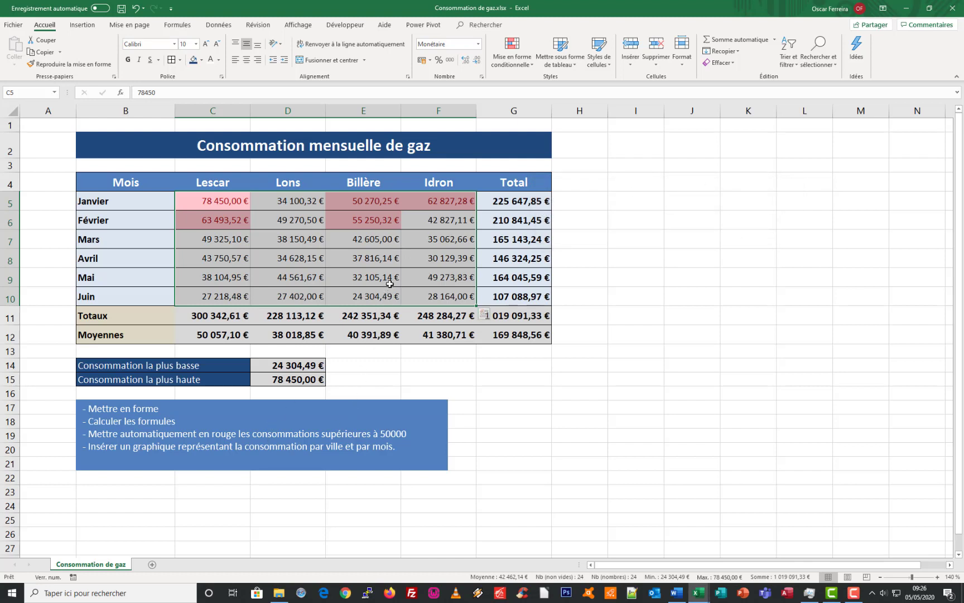
{"action": "left_click", "coordinate": [365, 281]}
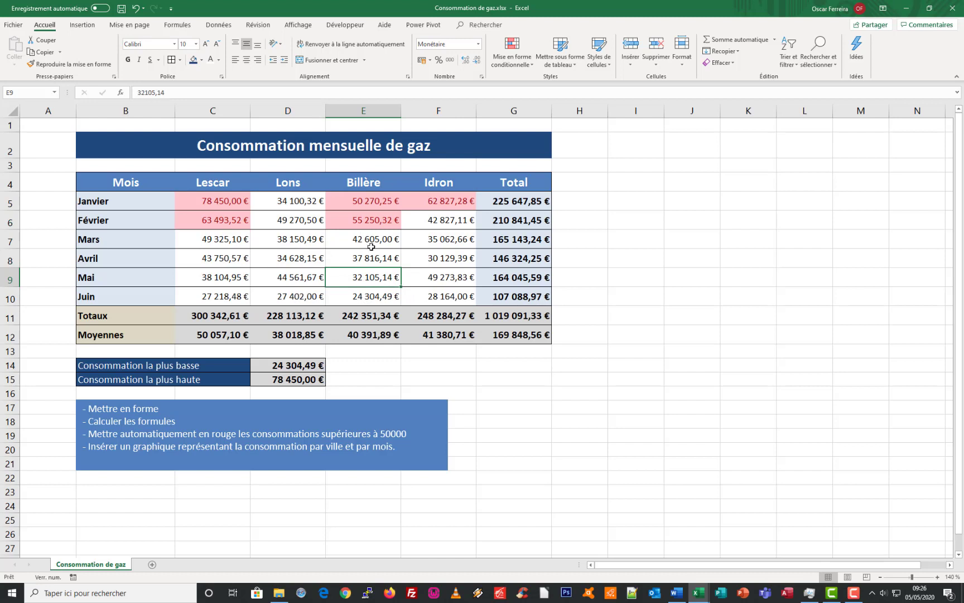
Test the conditional formatting by entering 30000 in Billère's February cell E6, and undo that entry
{"action": "left_click", "coordinate": [366, 222]}
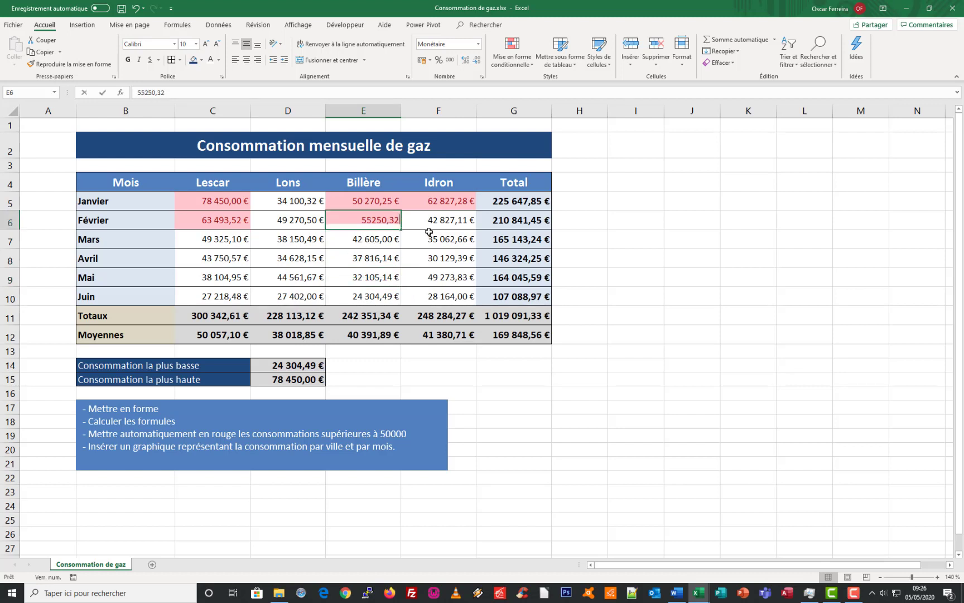
{"action": "type", "text": "30000"}
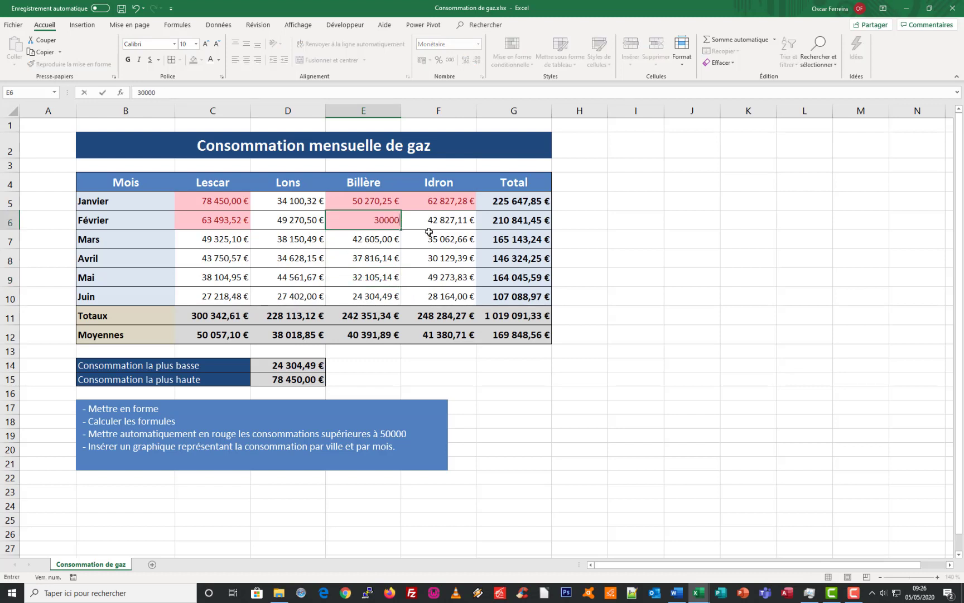
{"action": "key", "text": "Return"}
{"action": "key", "text": "Up"}
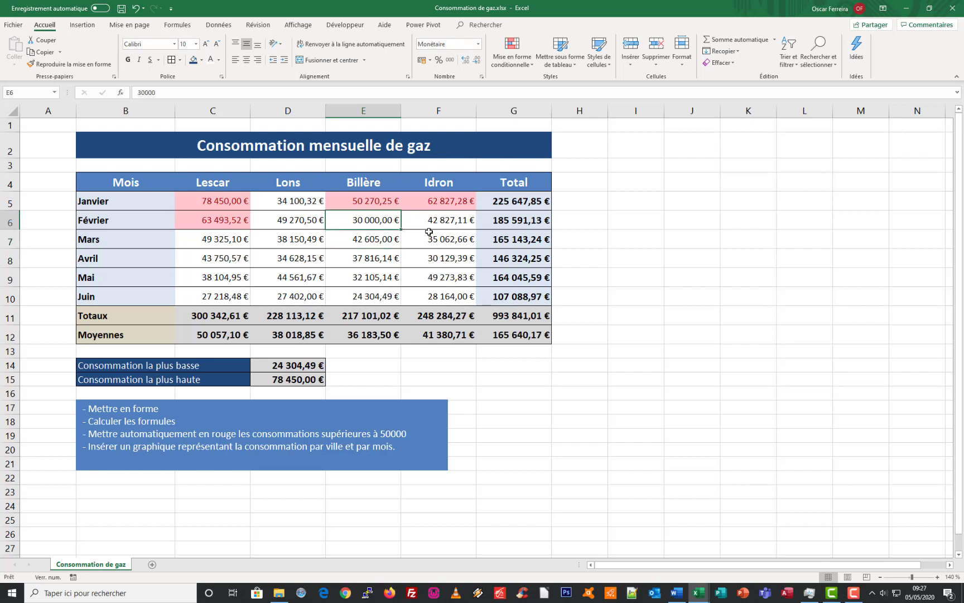
{"action": "key", "text": "Down"}
{"action": "key", "text": "Up"}
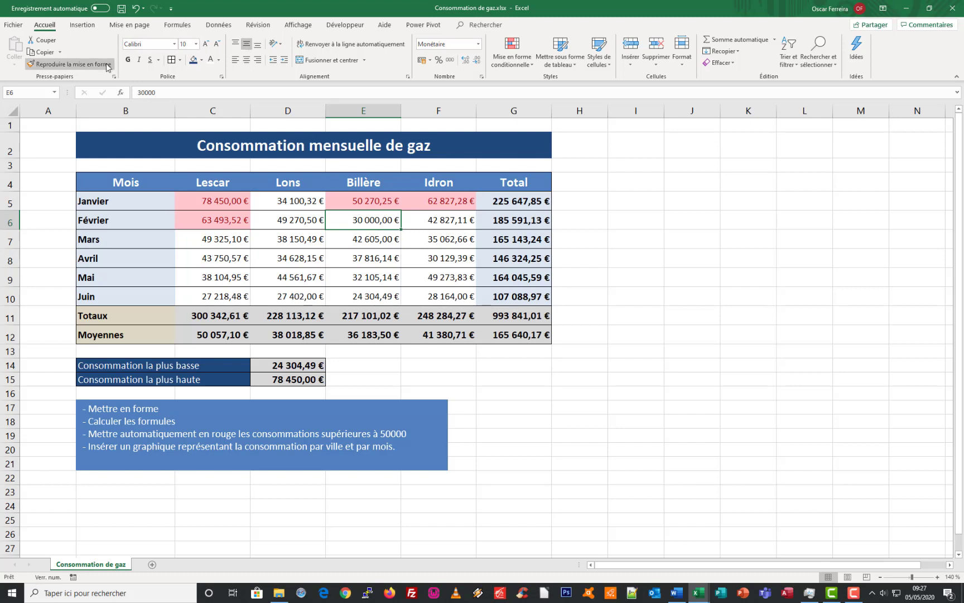
{"action": "key", "text": "ctrl+z"}
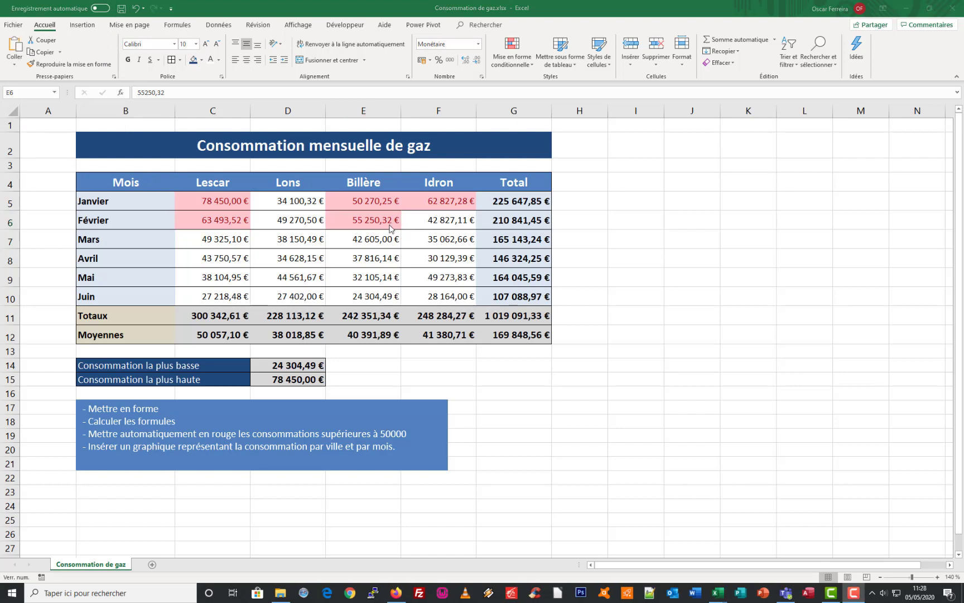
{"action": "left_click", "coordinate": [381, 225]}
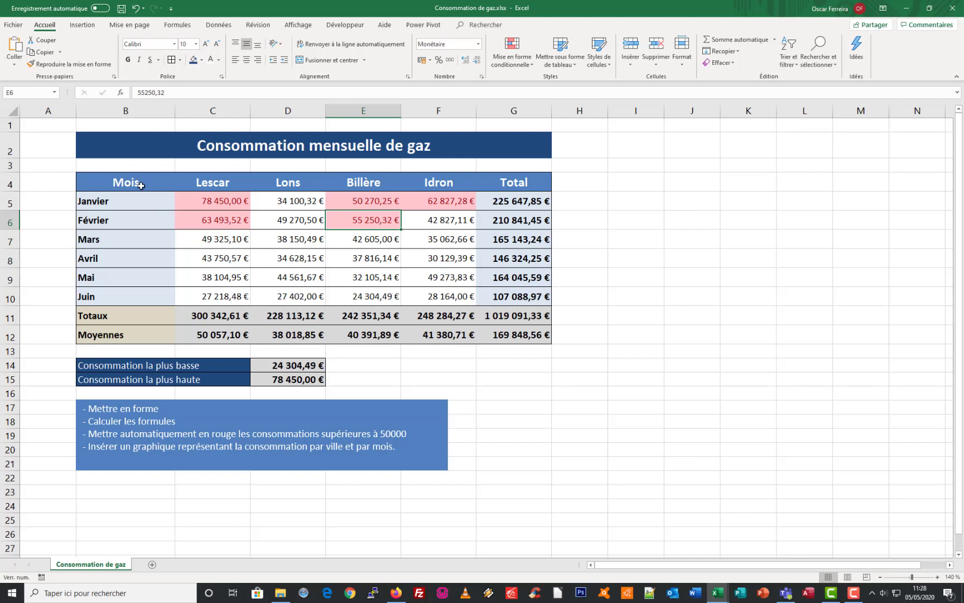
Insert the recommended line chart (Courbe) based on the months and city consumptions in B4:F10
{"action": "left_click_drag", "start_coordinate": [141, 180], "coordinate": [93, 296]}
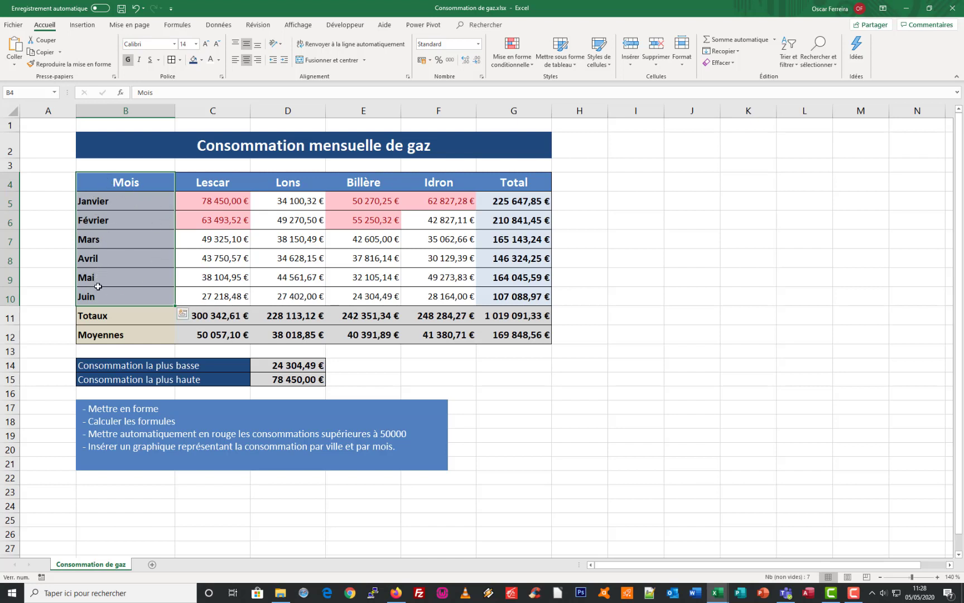
{"action": "left_click_drag", "start_coordinate": [115, 209], "coordinate": [443, 296]}
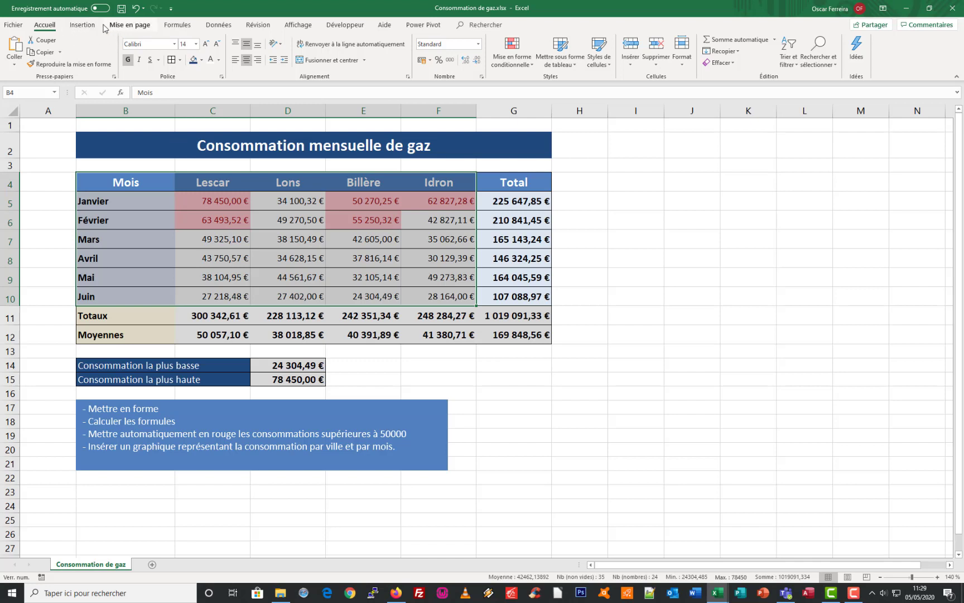
{"action": "left_click", "coordinate": [83, 25]}
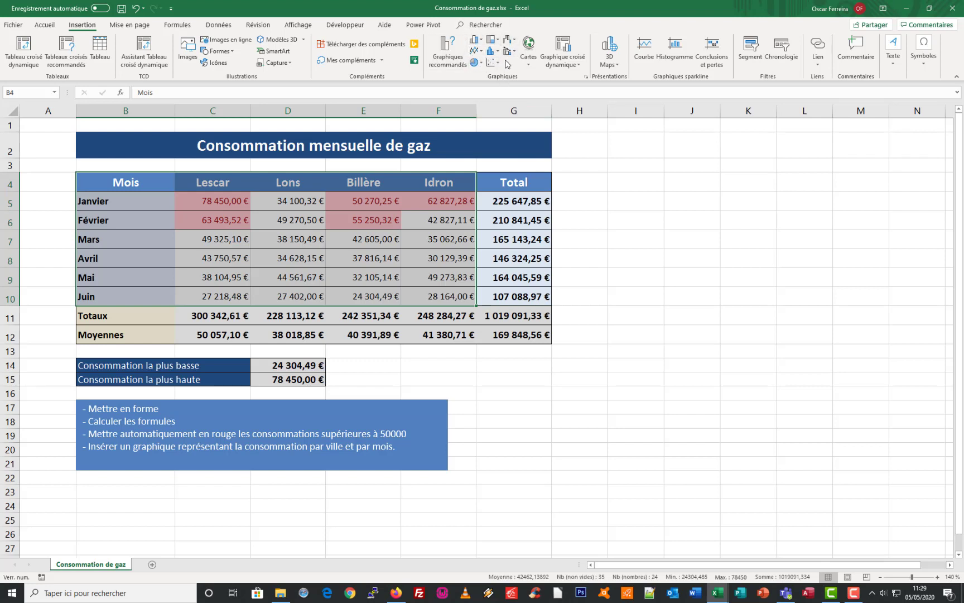
{"action": "left_click", "coordinate": [446, 58]}
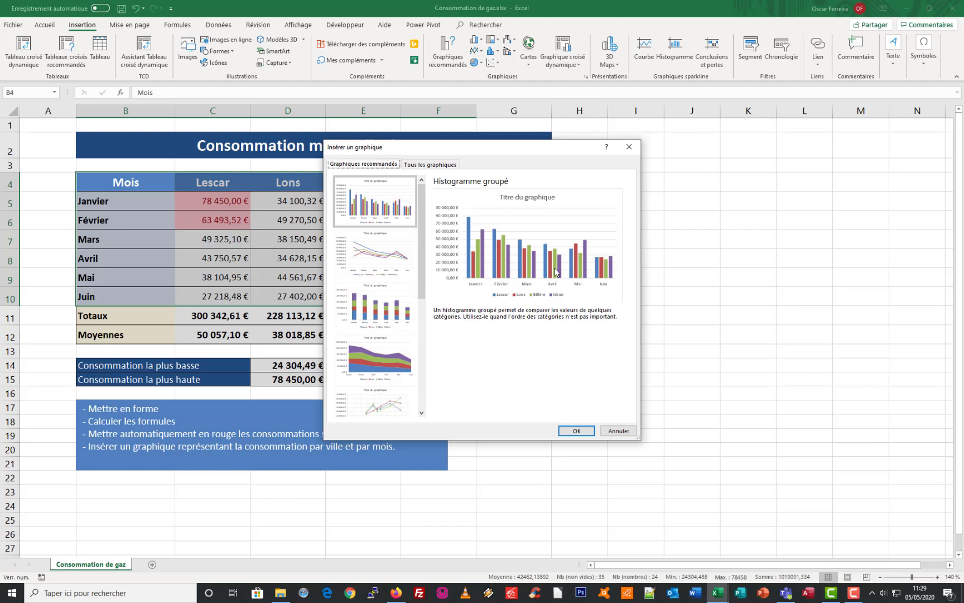
{"action": "left_click", "coordinate": [376, 252]}
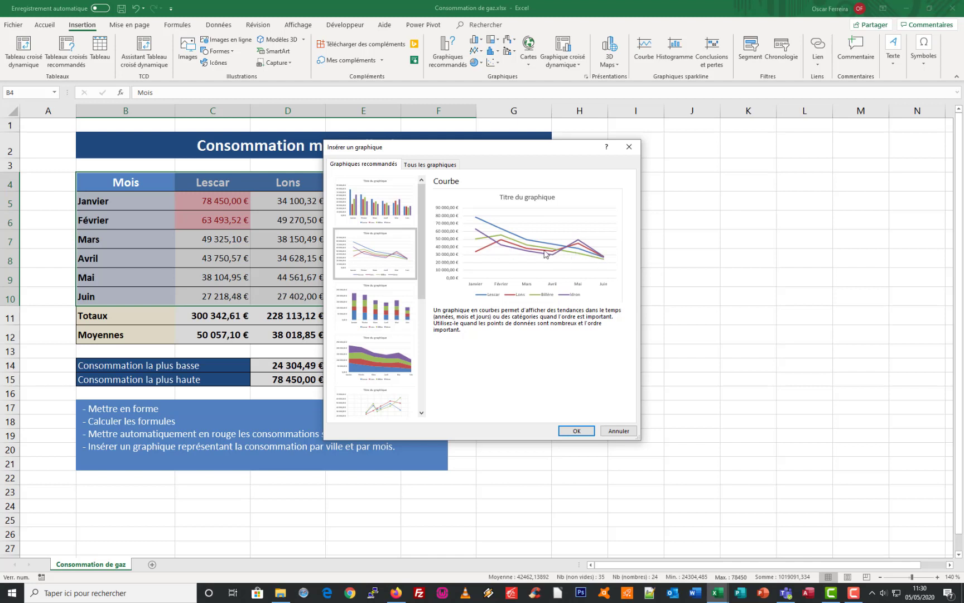
{"action": "left_click", "coordinate": [397, 223]}
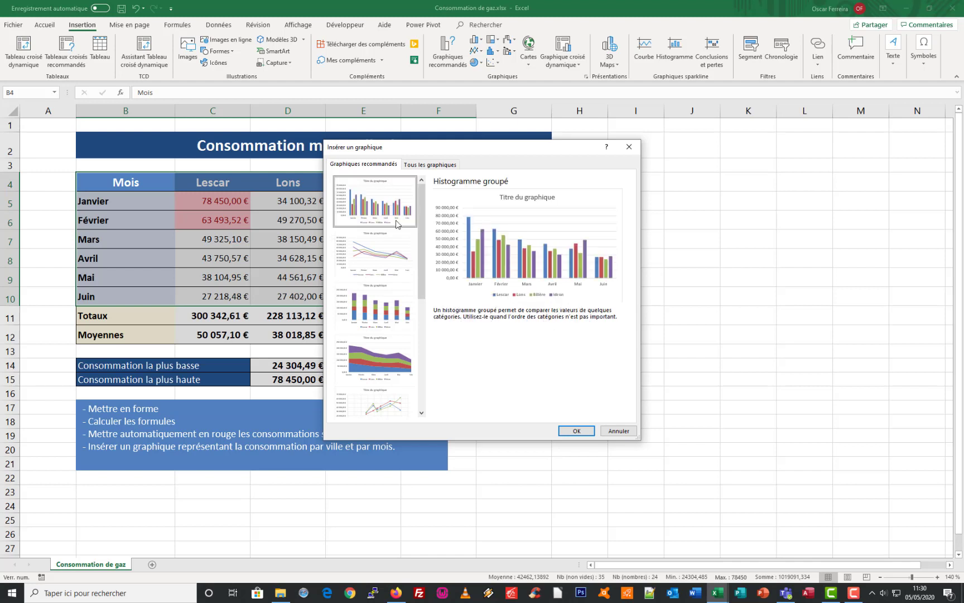
{"action": "left_click", "coordinate": [362, 246]}
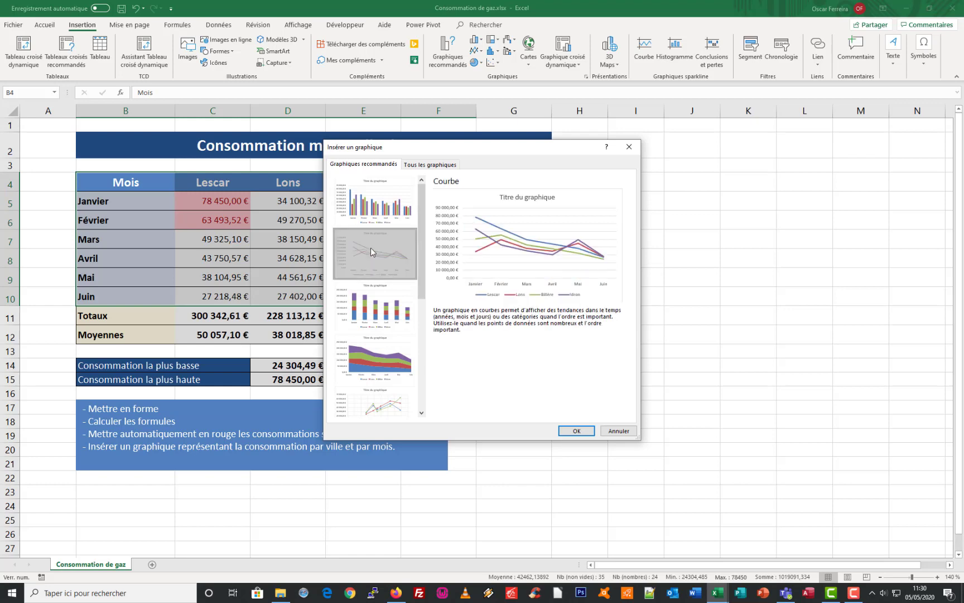
{"action": "left_click", "coordinate": [576, 432]}
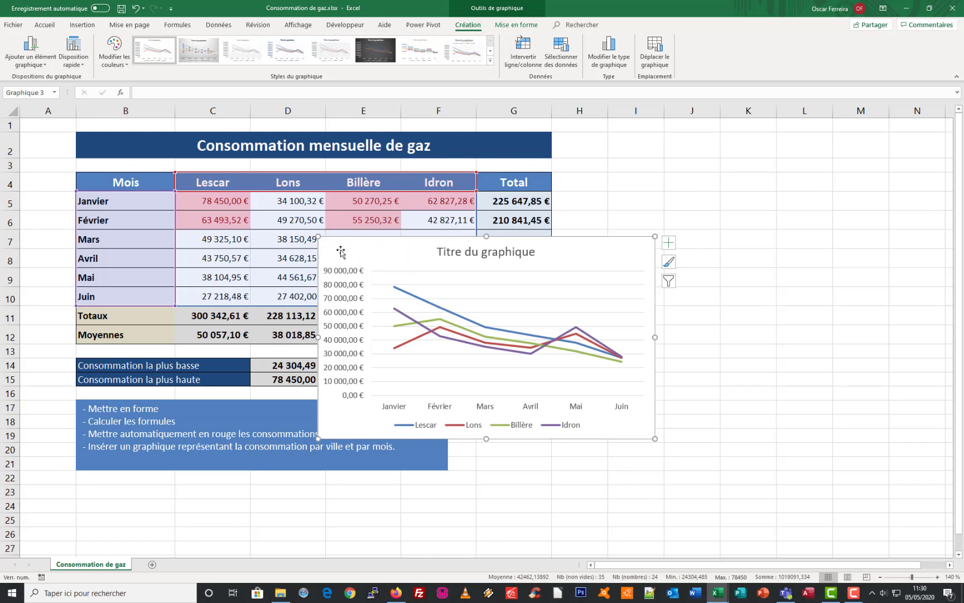
Move the line chart beside the table, snapping its upper corner to the start of cell I4
{"action": "left_click_drag", "start_coordinate": [344, 251], "coordinate": [646, 185]}
{"action": "key", "text": "alt"}
{"action": "key", "text": "alt"}
{"action": "key", "text": "alt"}
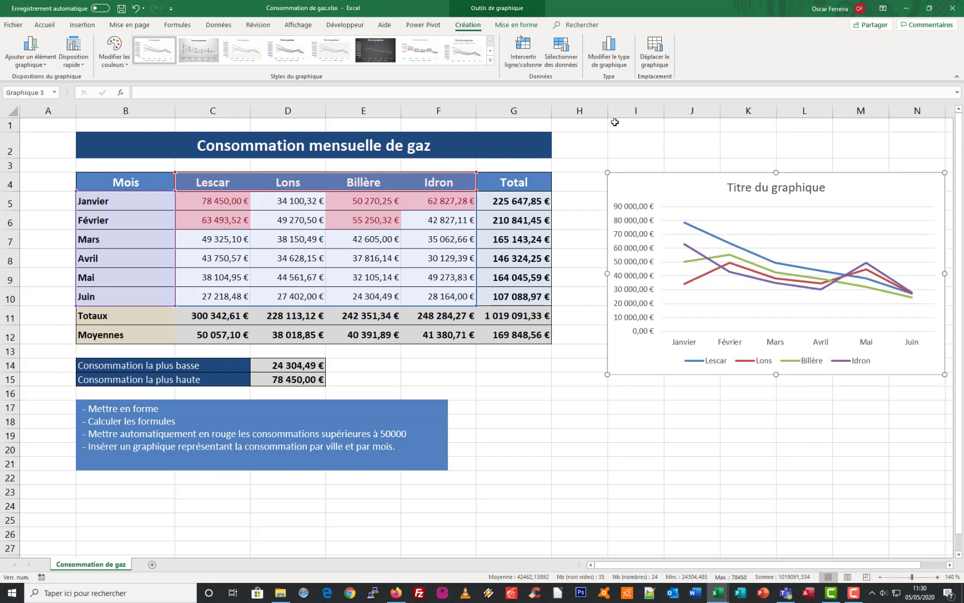
Narrow column H and resize the chart to end at the edges of column N and row 12
{"action": "left_click_drag", "start_coordinate": [609, 112], "coordinate": [569, 116]}
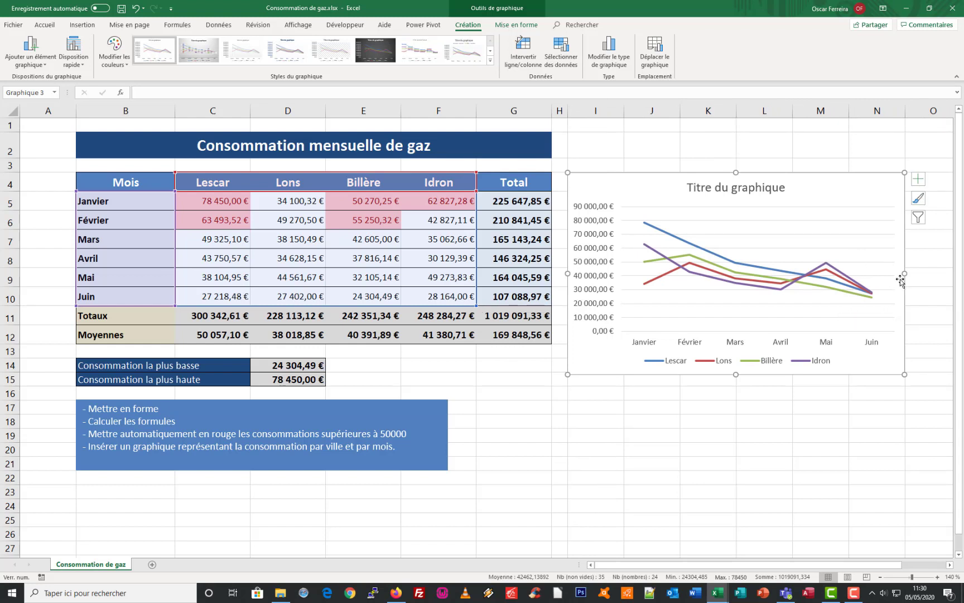
{"action": "mouse_move", "coordinate": [906, 273]}
{"action": "left_mouse_down"}
{"action": "mouse_move", "coordinate": [862, 274]}
{"action": "mouse_move", "coordinate": [904, 273]}
{"action": "left_mouse_up"}
{"action": "left_click_drag", "start_coordinate": [737, 373], "coordinate": [736, 343]}
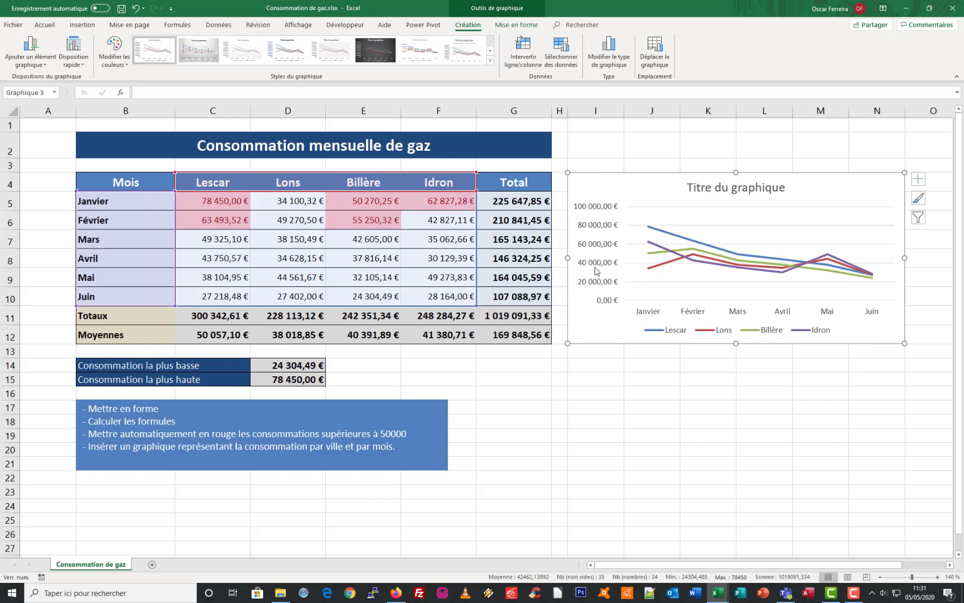
Set the chart's vertical axis bounds to a minimum of 20000 and a maximum of 80000
{"action": "double_click", "coordinate": [598, 226]}
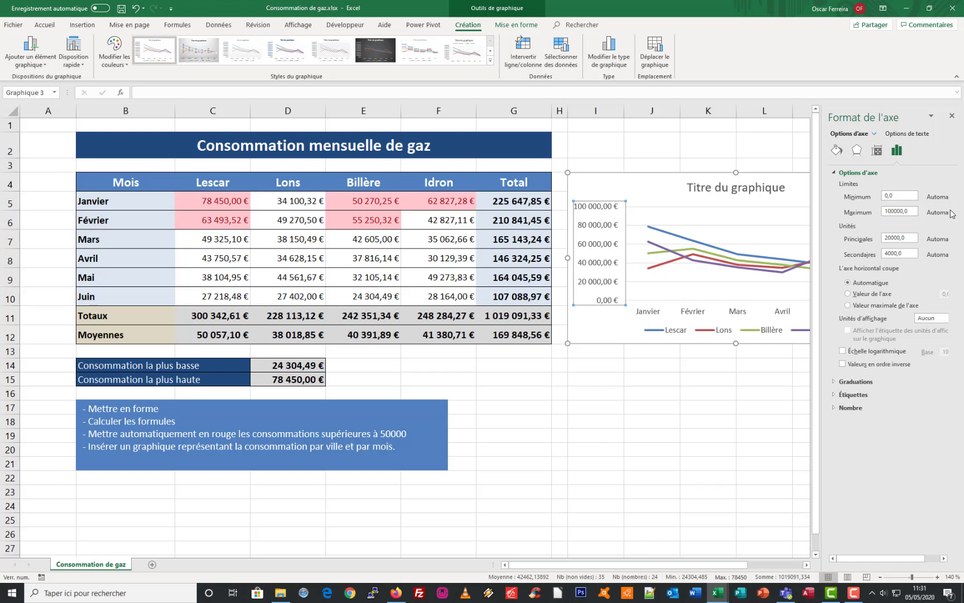
{"action": "left_click", "coordinate": [893, 195]}
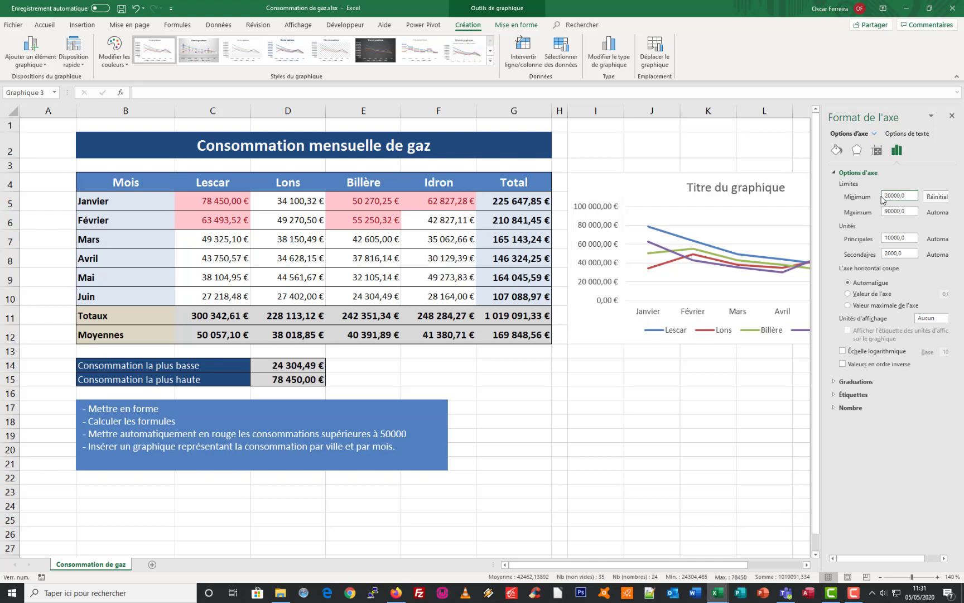
{"action": "key", "text": "Return"}
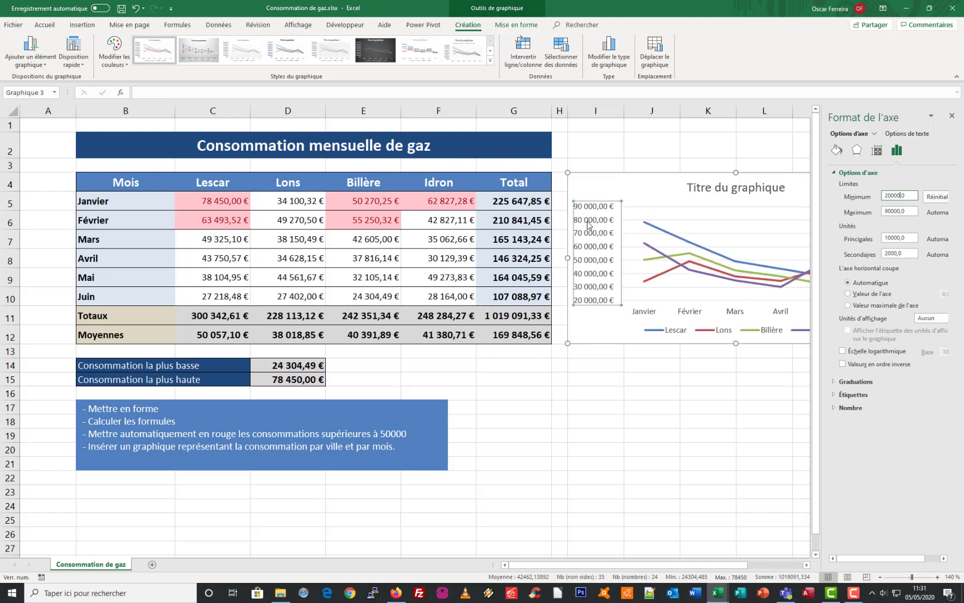
{"action": "left_click", "coordinate": [885, 211]}
{"action": "type", "text": "8"}
{"action": "key", "text": "Return"}
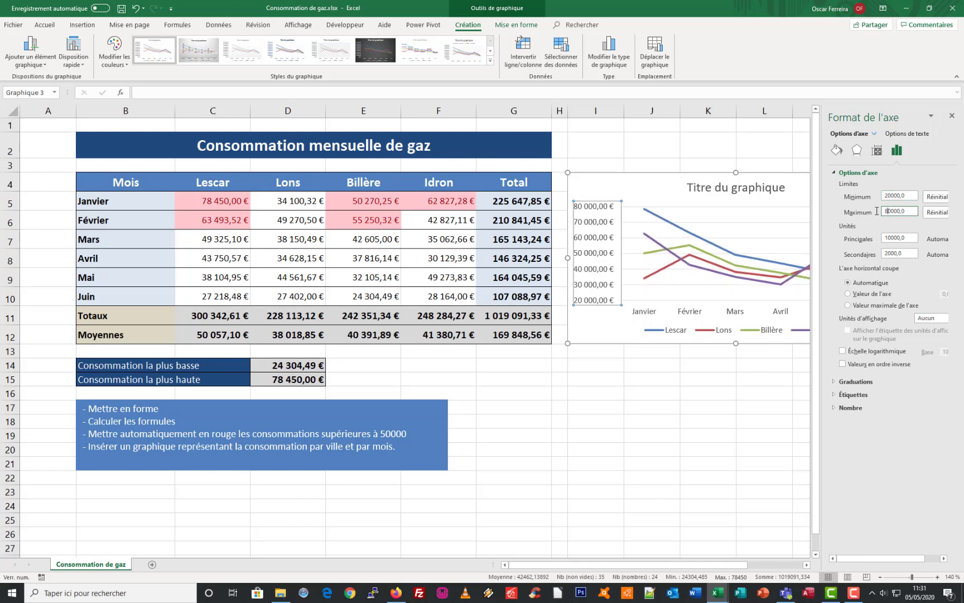
Close the axis formatting pane, keeping the entered bounds on the chart's vertical axis
{"action": "left_click_drag", "start_coordinate": [685, 564], "coordinate": [722, 564]}
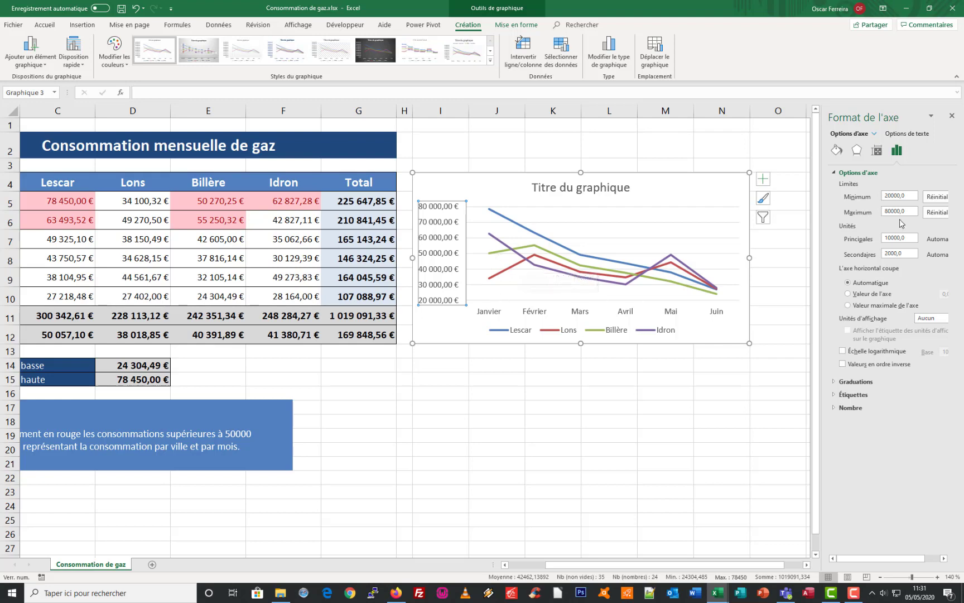
{"action": "left_click", "coordinate": [952, 118]}
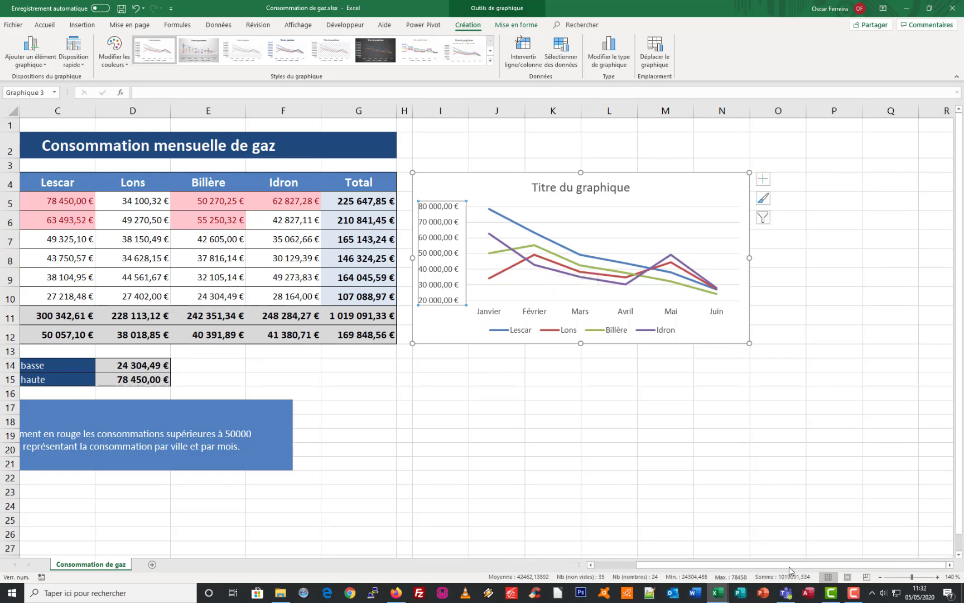
{"action": "left_click_drag", "start_coordinate": [790, 567], "coordinate": [741, 568]}
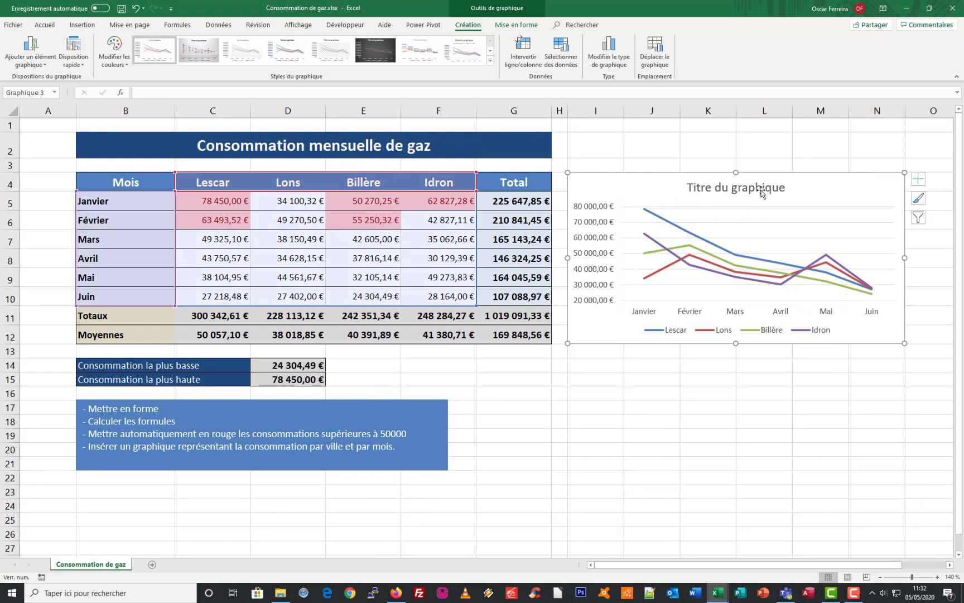
Replace the chart's placeholder title with "Evolution de la consommation de gaz"
{"action": "left_click", "coordinate": [705, 186]}
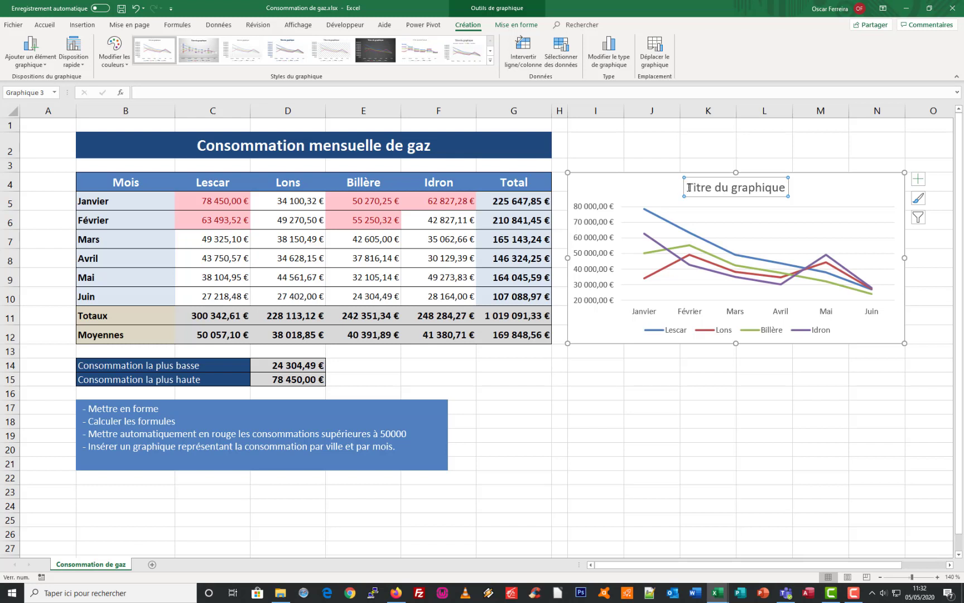
{"action": "left_click_drag", "start_coordinate": [690, 186], "coordinate": [767, 207]}
{"action": "key", "text": "Delete"}
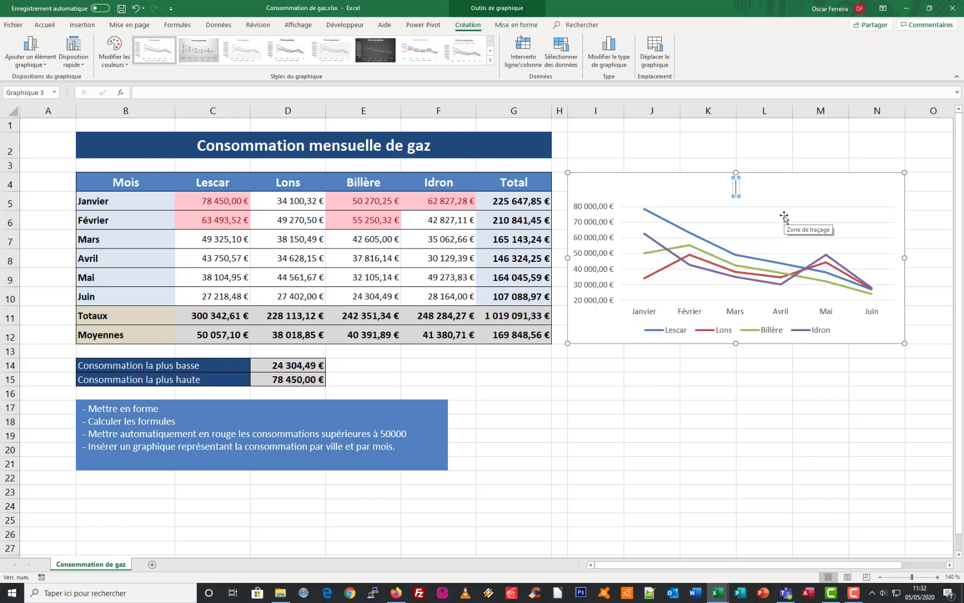
{"action": "type", "text": "Evolution de la consommation de"}
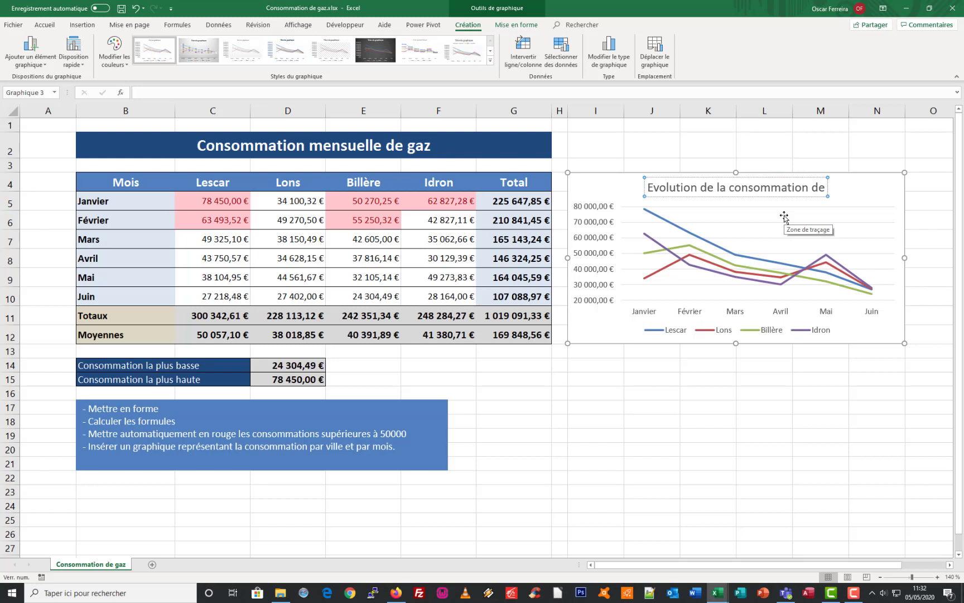
{"action": "type", "text": " gaz"}
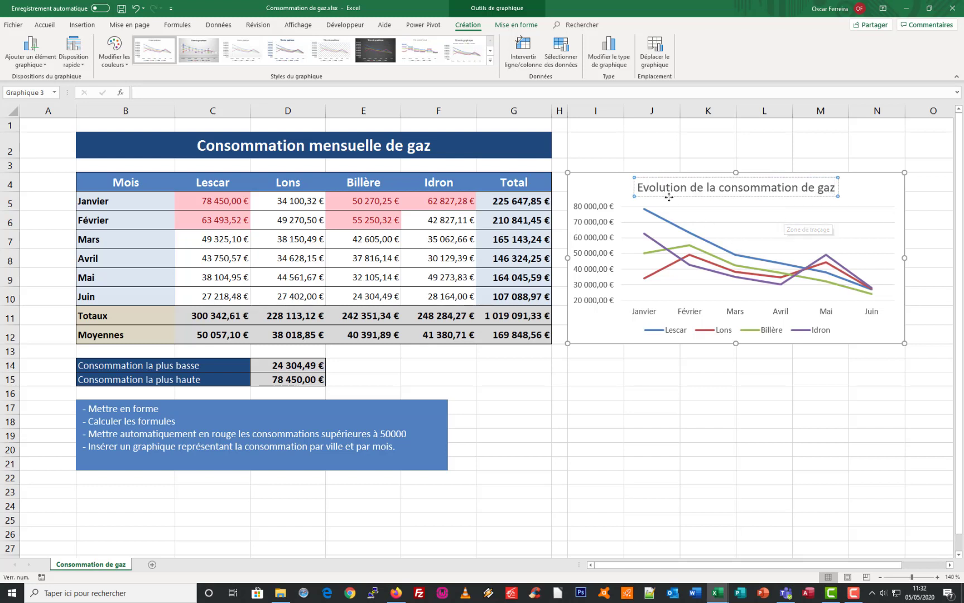
{"action": "key", "text": "Escape"}
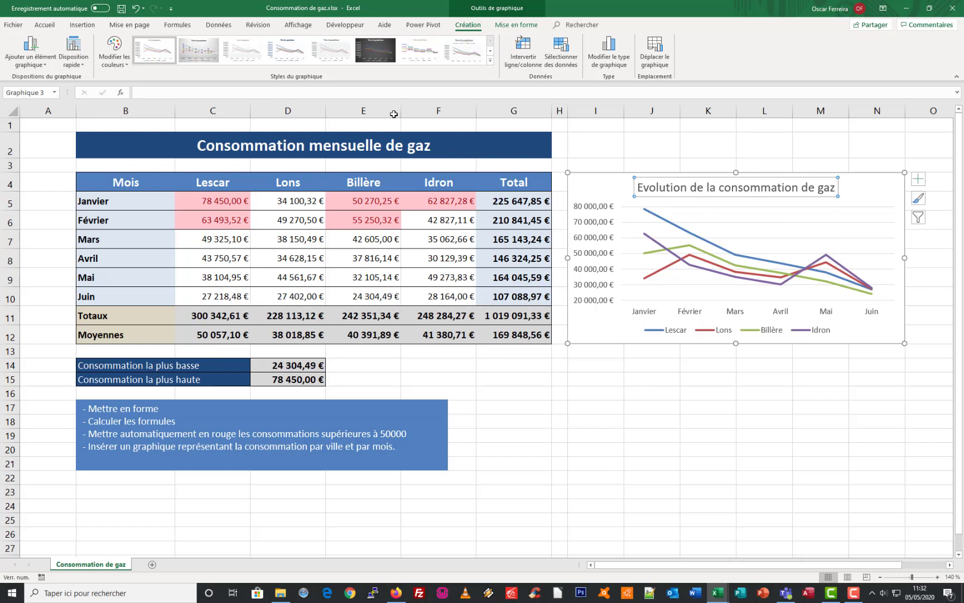
Make the chart title bold and increase its font size to 16
{"action": "left_click", "coordinate": [46, 25]}
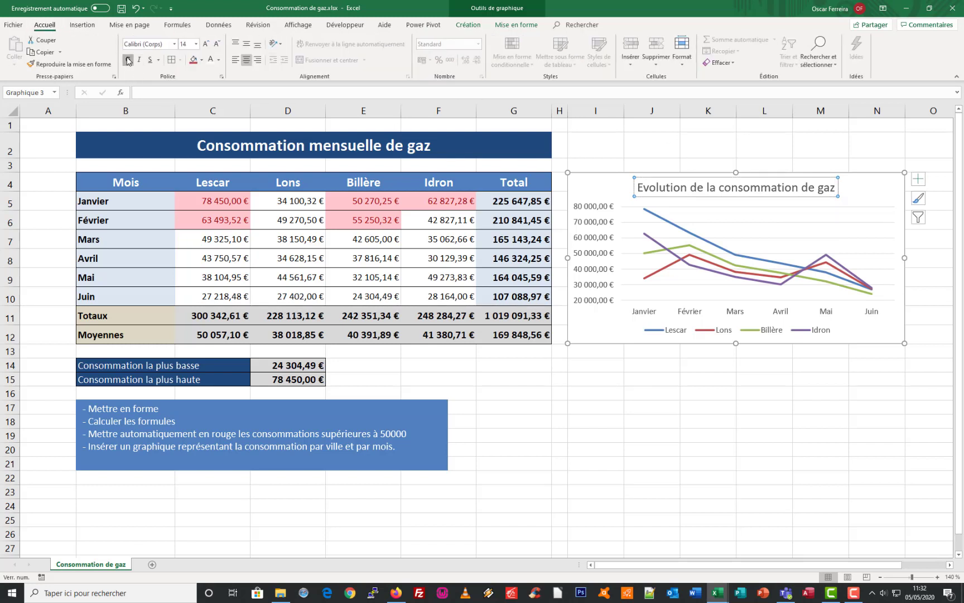
{"action": "left_click", "coordinate": [128, 59]}
{"action": "left_click", "coordinate": [206, 44]}
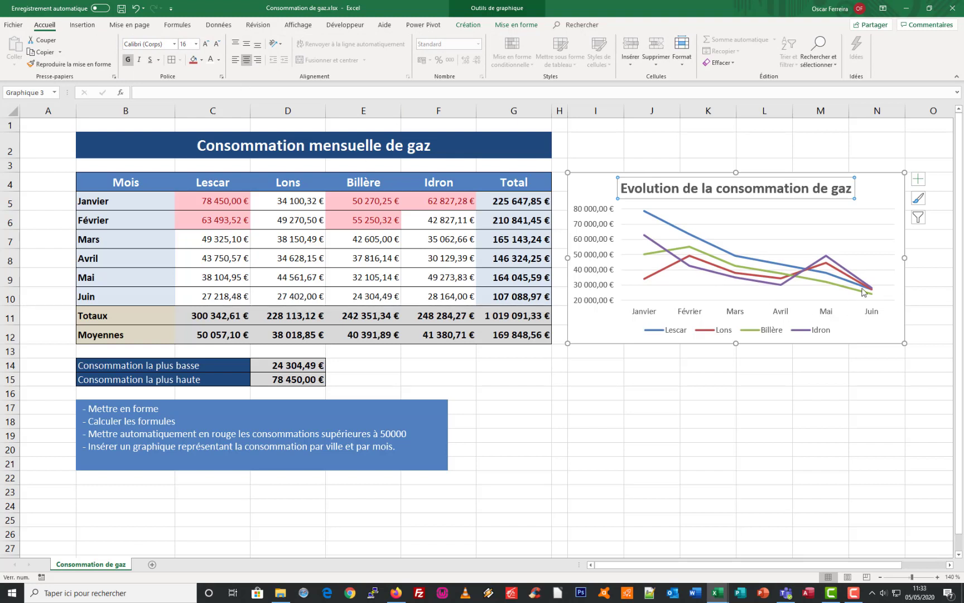
{"action": "left_click", "coordinate": [886, 191]}
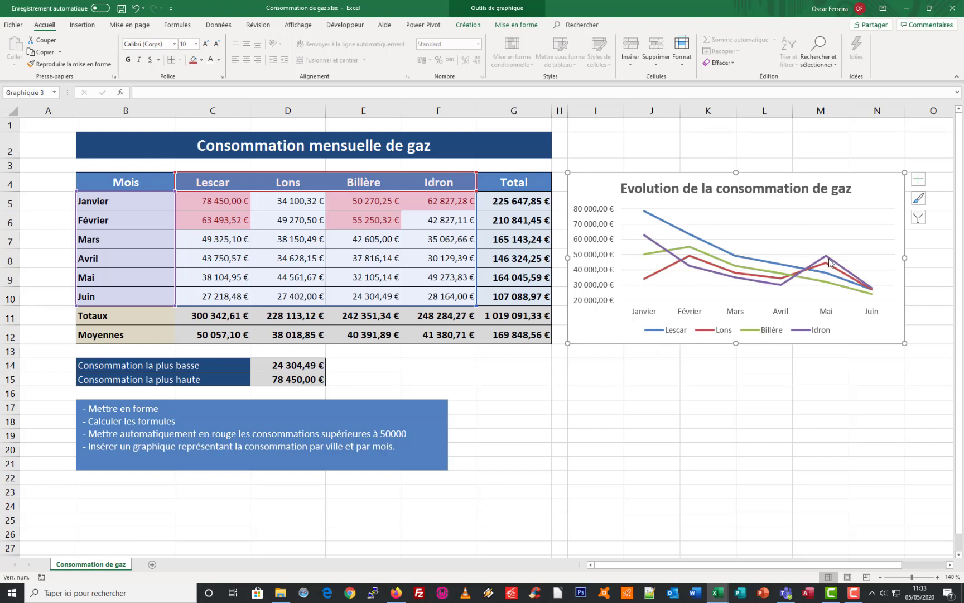
Extend the "Consommation mensuelle de gaz" heading across B2:N2, merged and centered over both the table and the chart
{"action": "mouse_move", "coordinate": [827, 261]}
{"action": "left_click", "coordinate": [203, 146]}
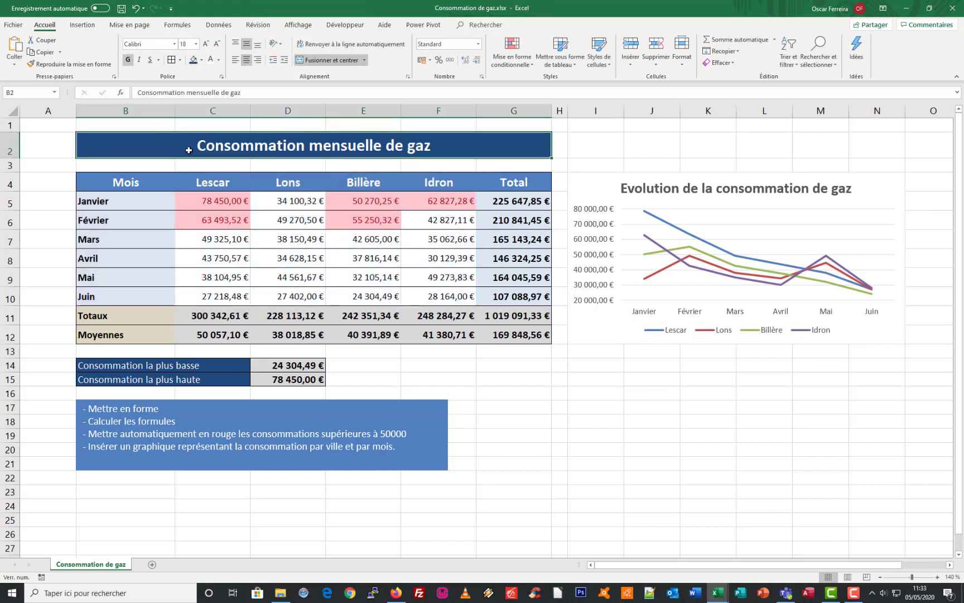
{"action": "left_click_drag", "start_coordinate": [126, 146], "coordinate": [867, 152]}
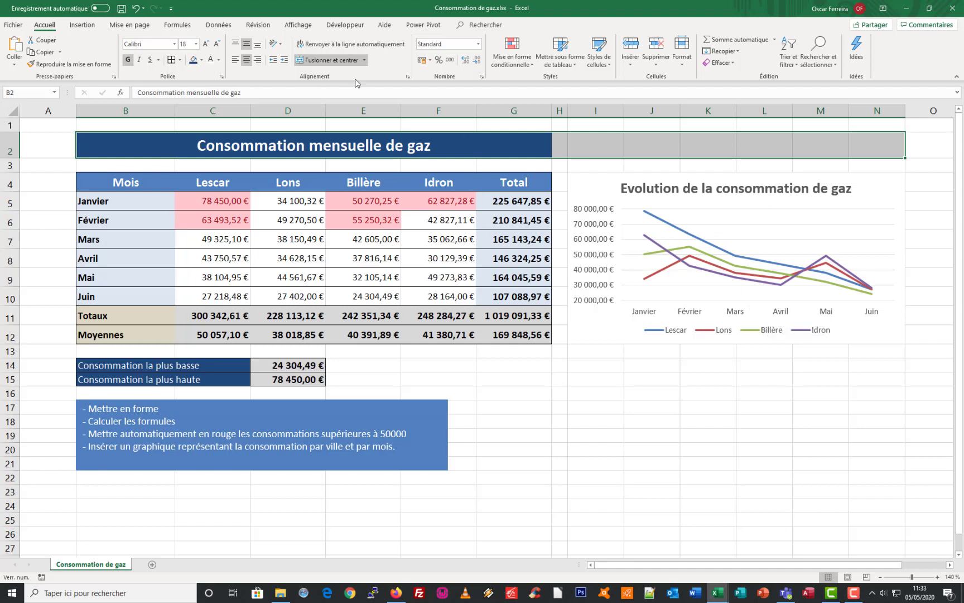
{"action": "left_click", "coordinate": [365, 60]}
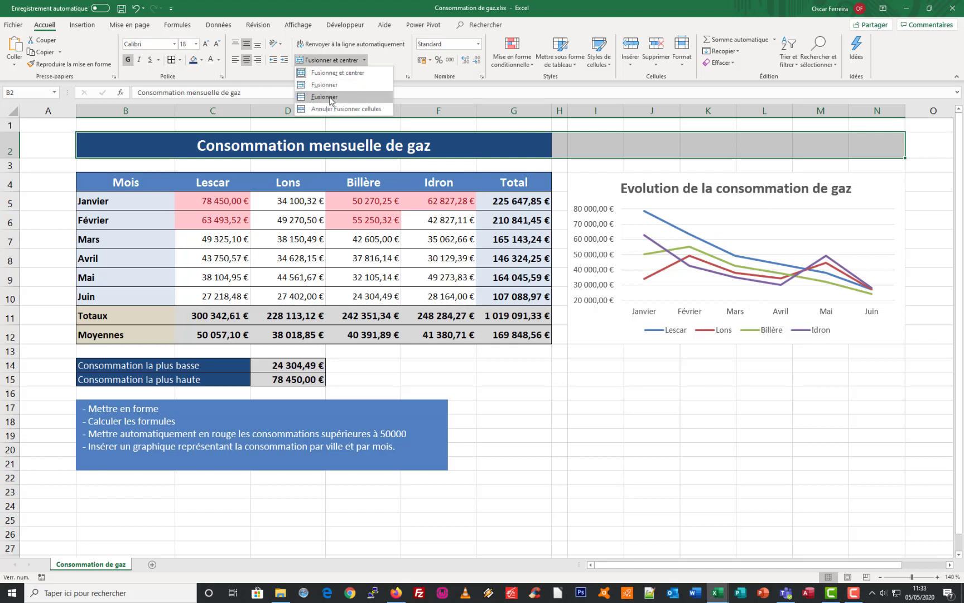
{"action": "left_click", "coordinate": [337, 72]}
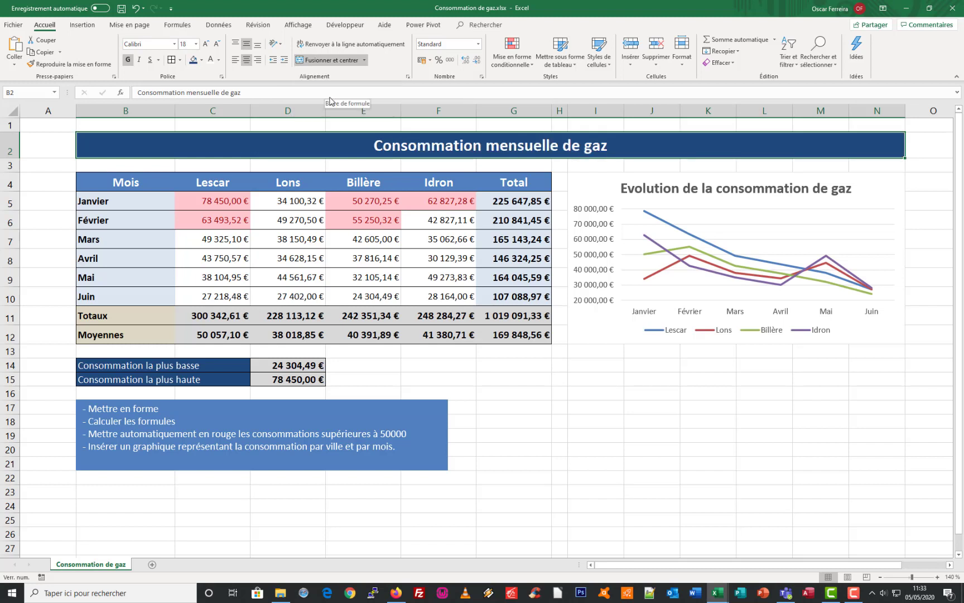
{"action": "left_click", "coordinate": [493, 257]}
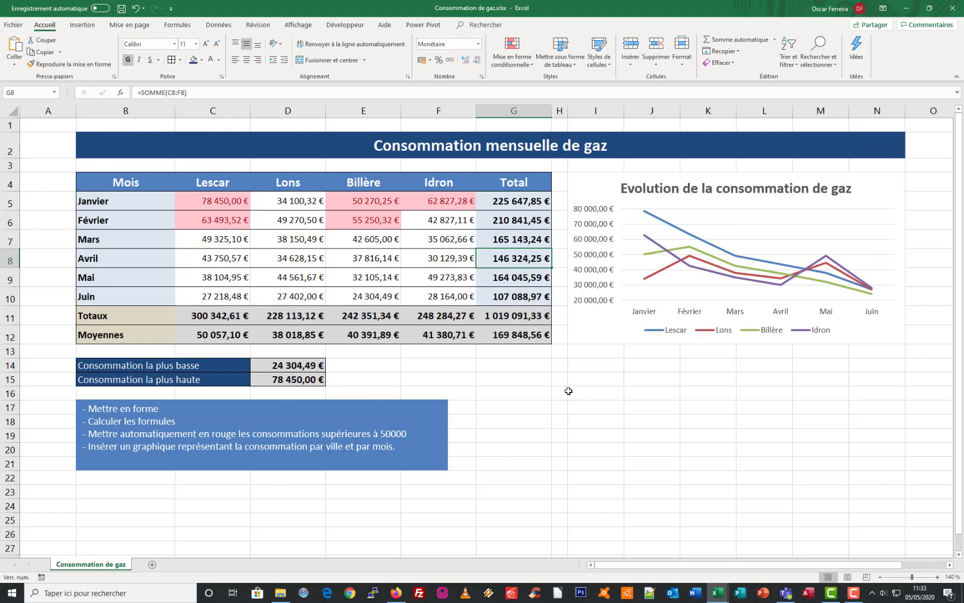
{"action": "left_click", "coordinate": [437, 366]}
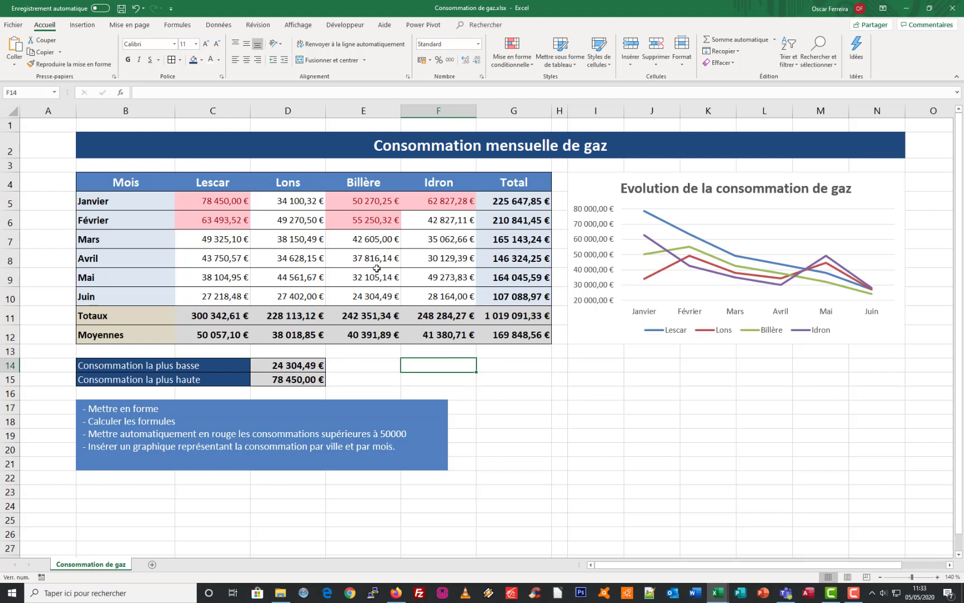